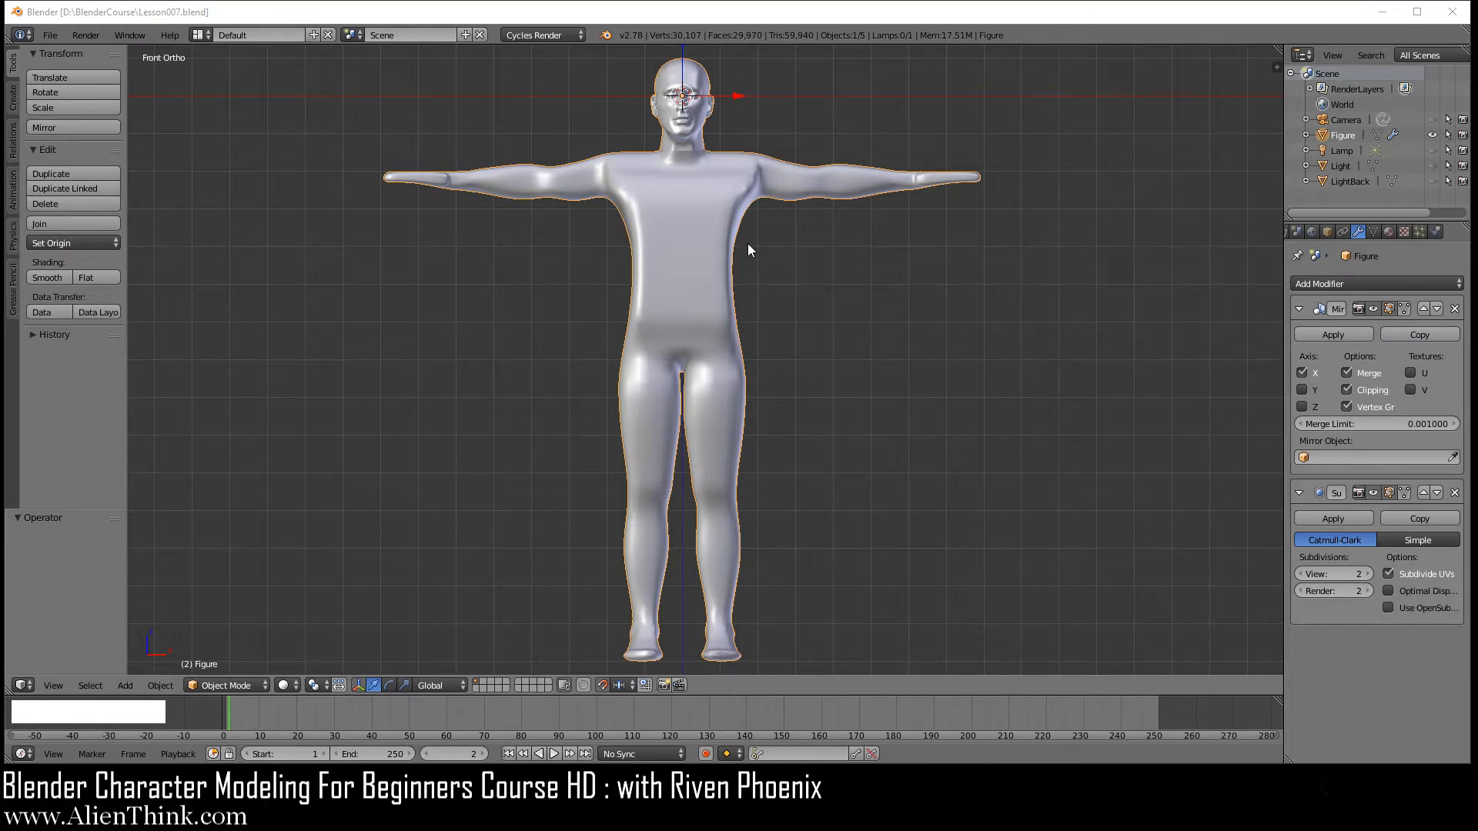
Switch the Figure mesh to Edit Mode and display the Mirror and Subdivision Surface results on the edit cage.
middle_drag(769, 279, 760, 318)
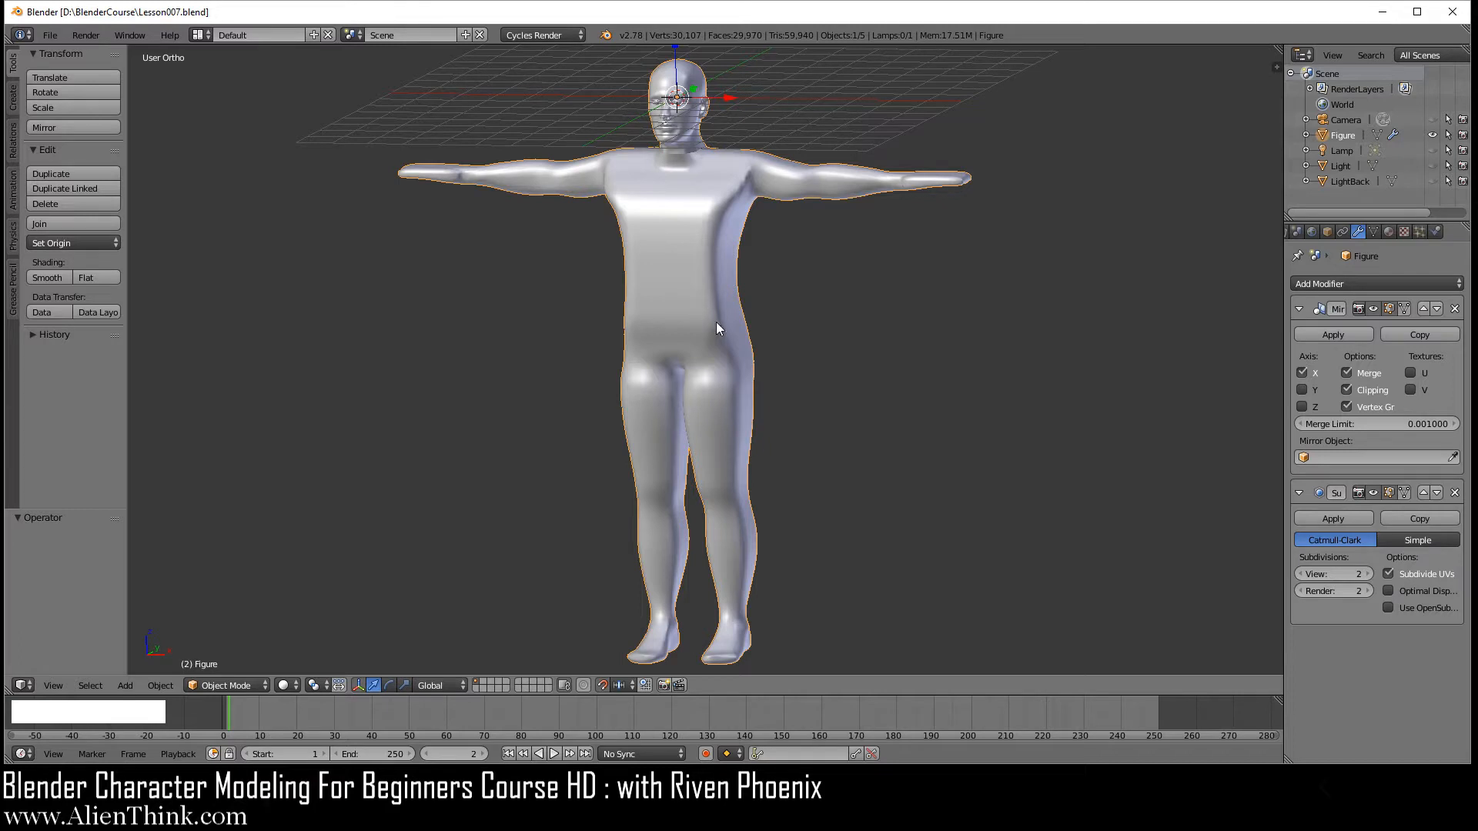
key(KP_1)
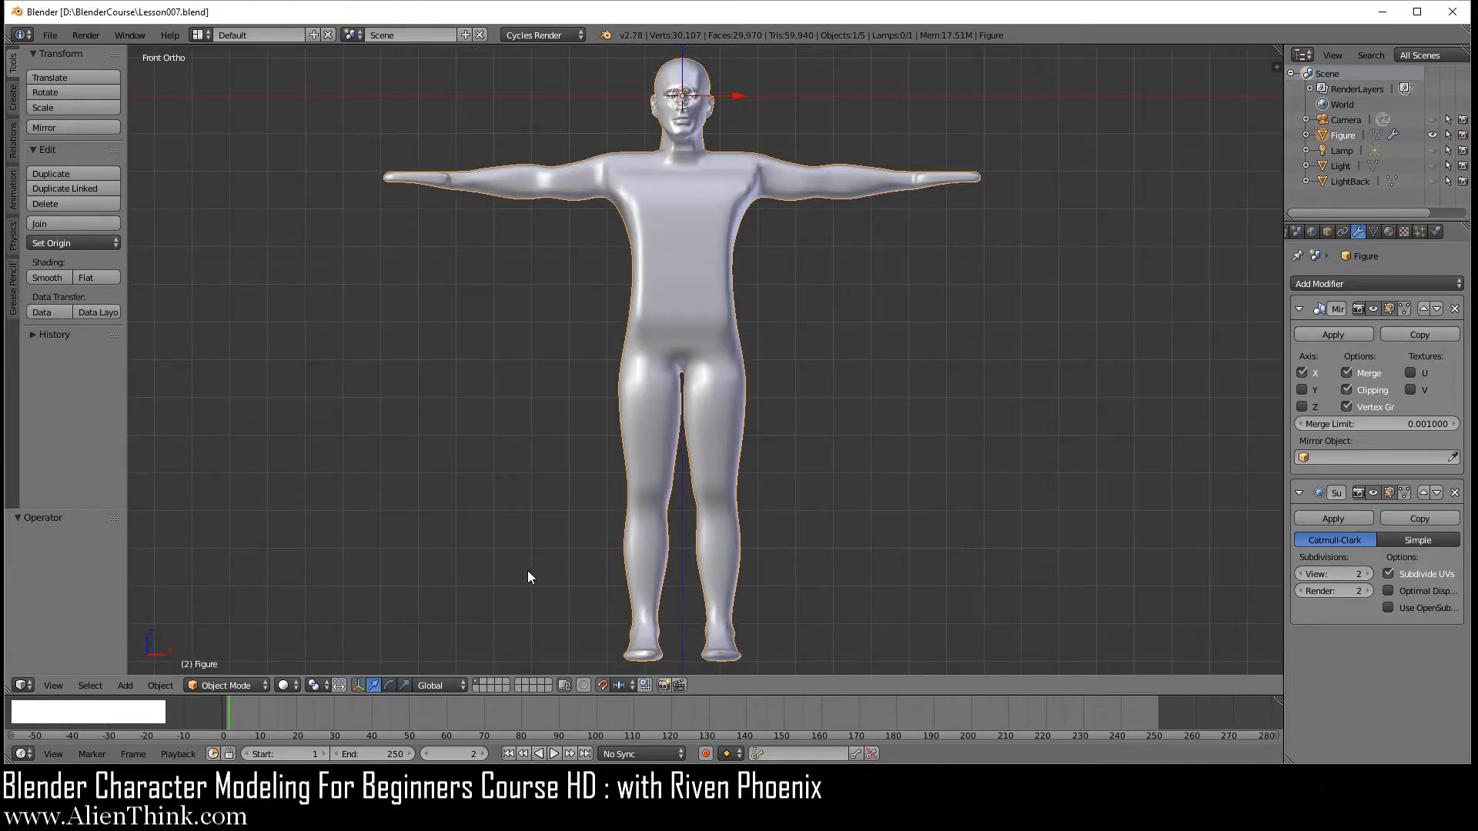
click(234, 685)
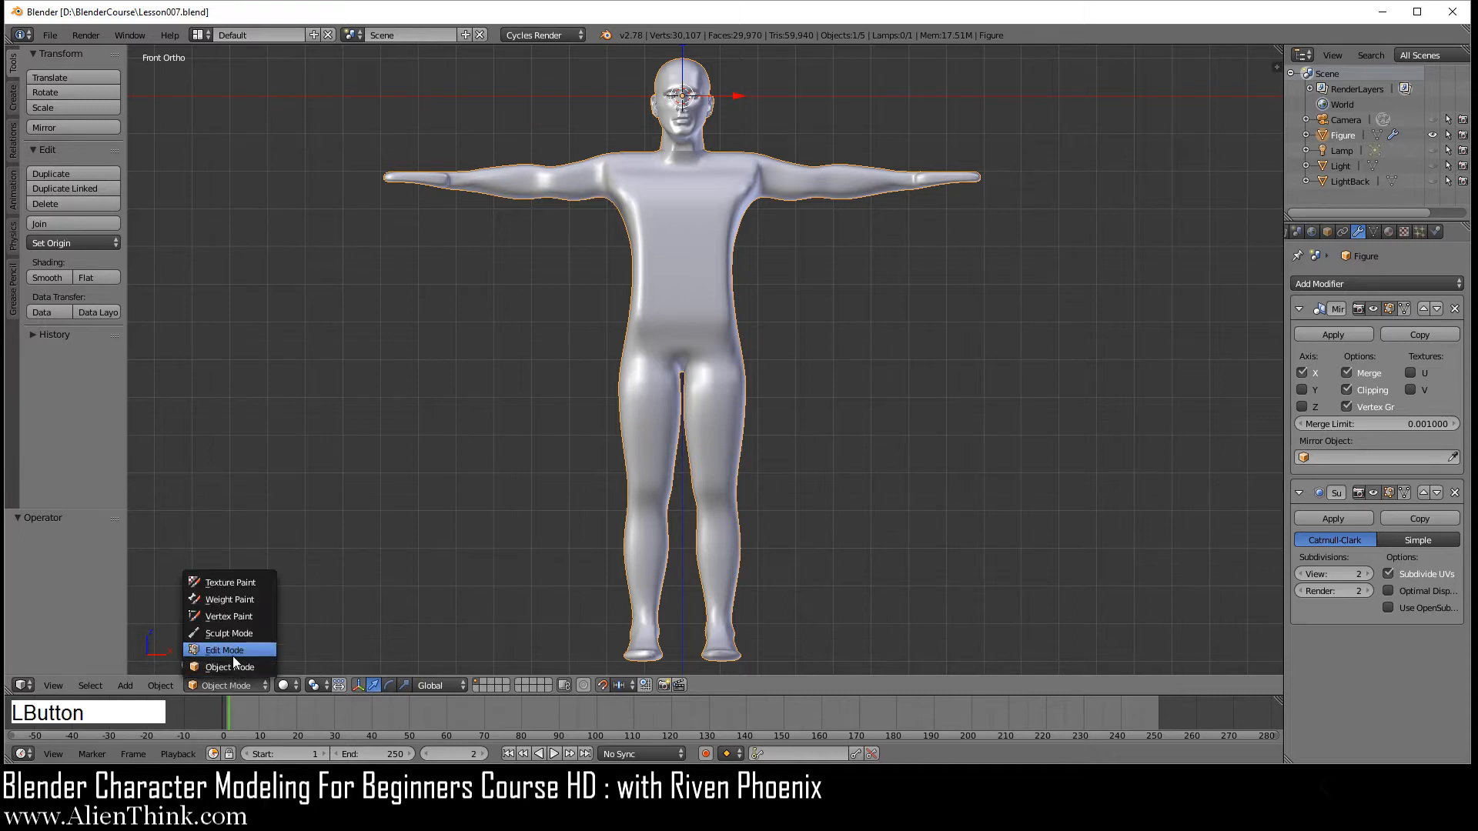
click(233, 656)
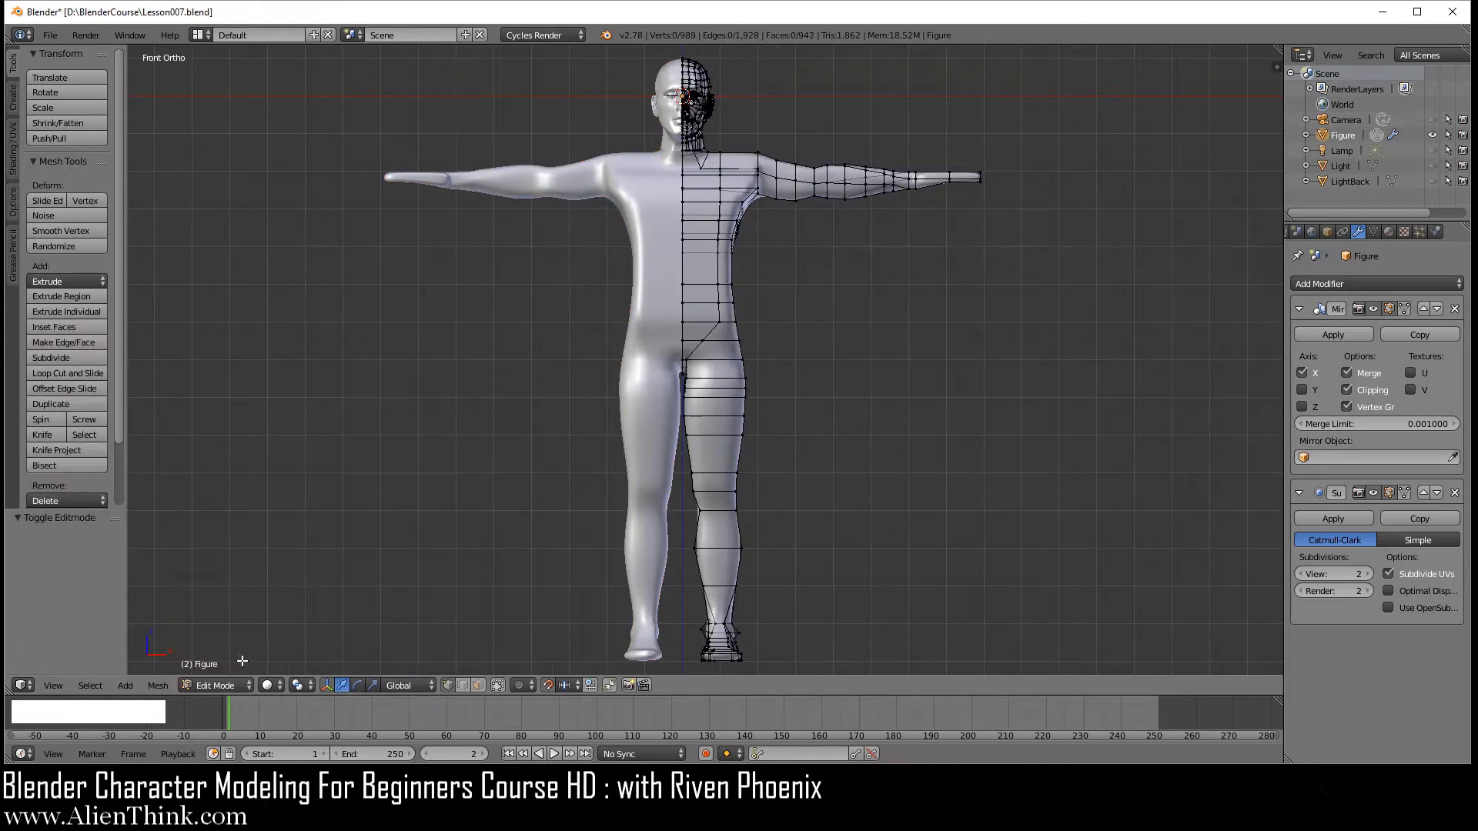
click(1402, 497)
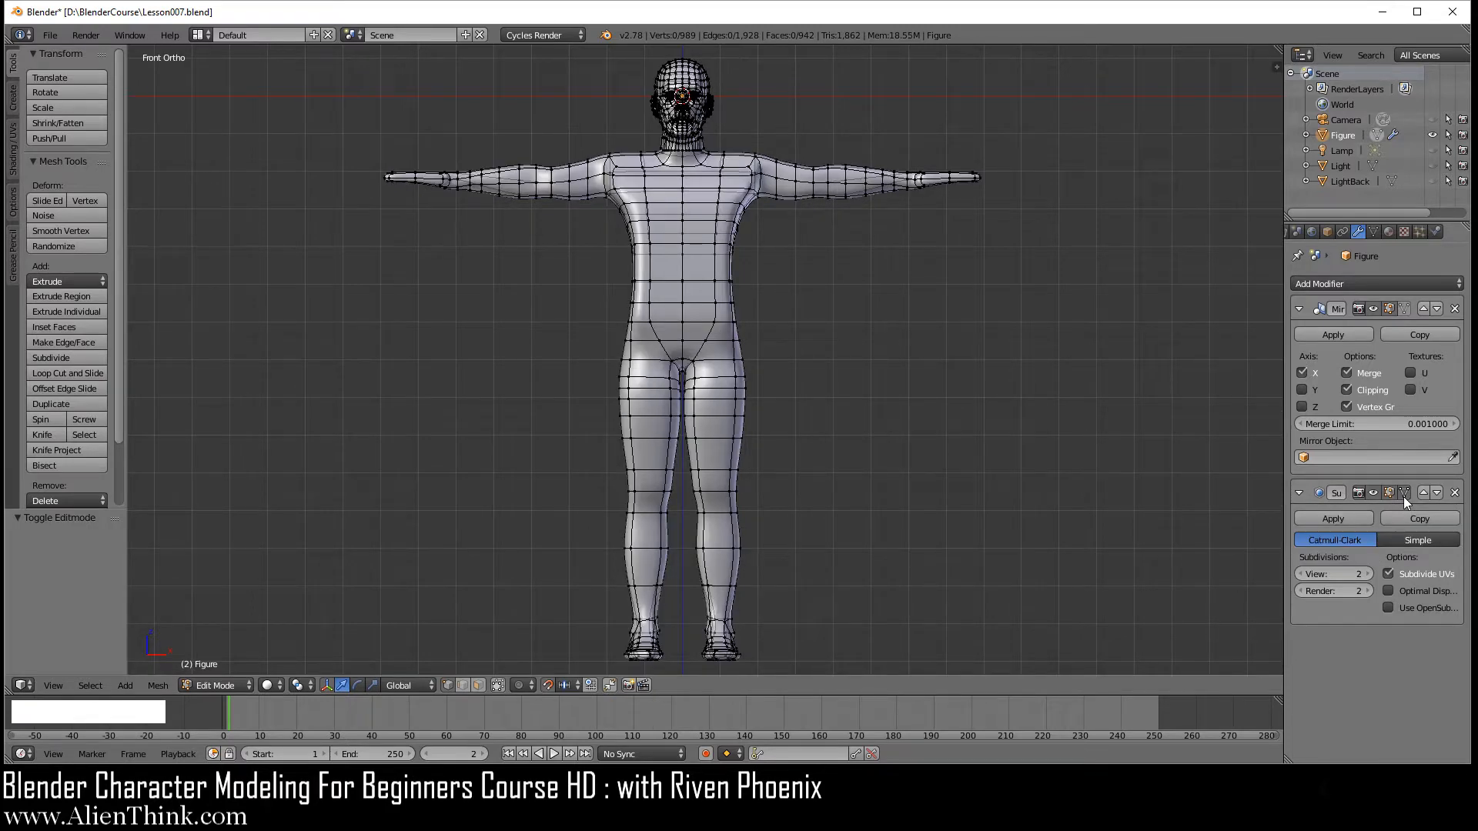
Limit selection to visible geometry and set the snap element to Increment.
click(497, 686)
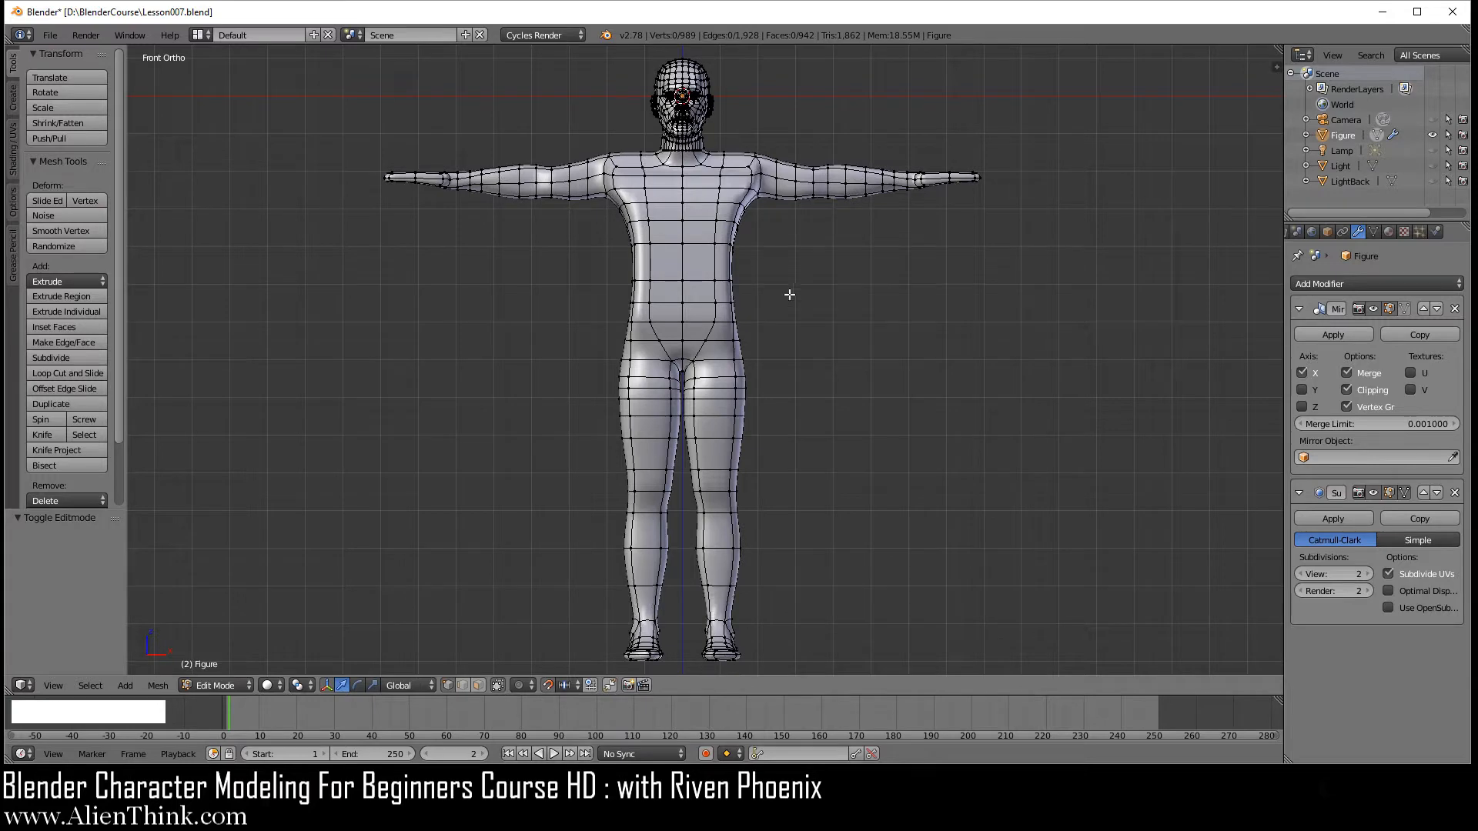
scroll(758, 261, up, 3)
shift+middle_drag(734, 282, 702, 348)
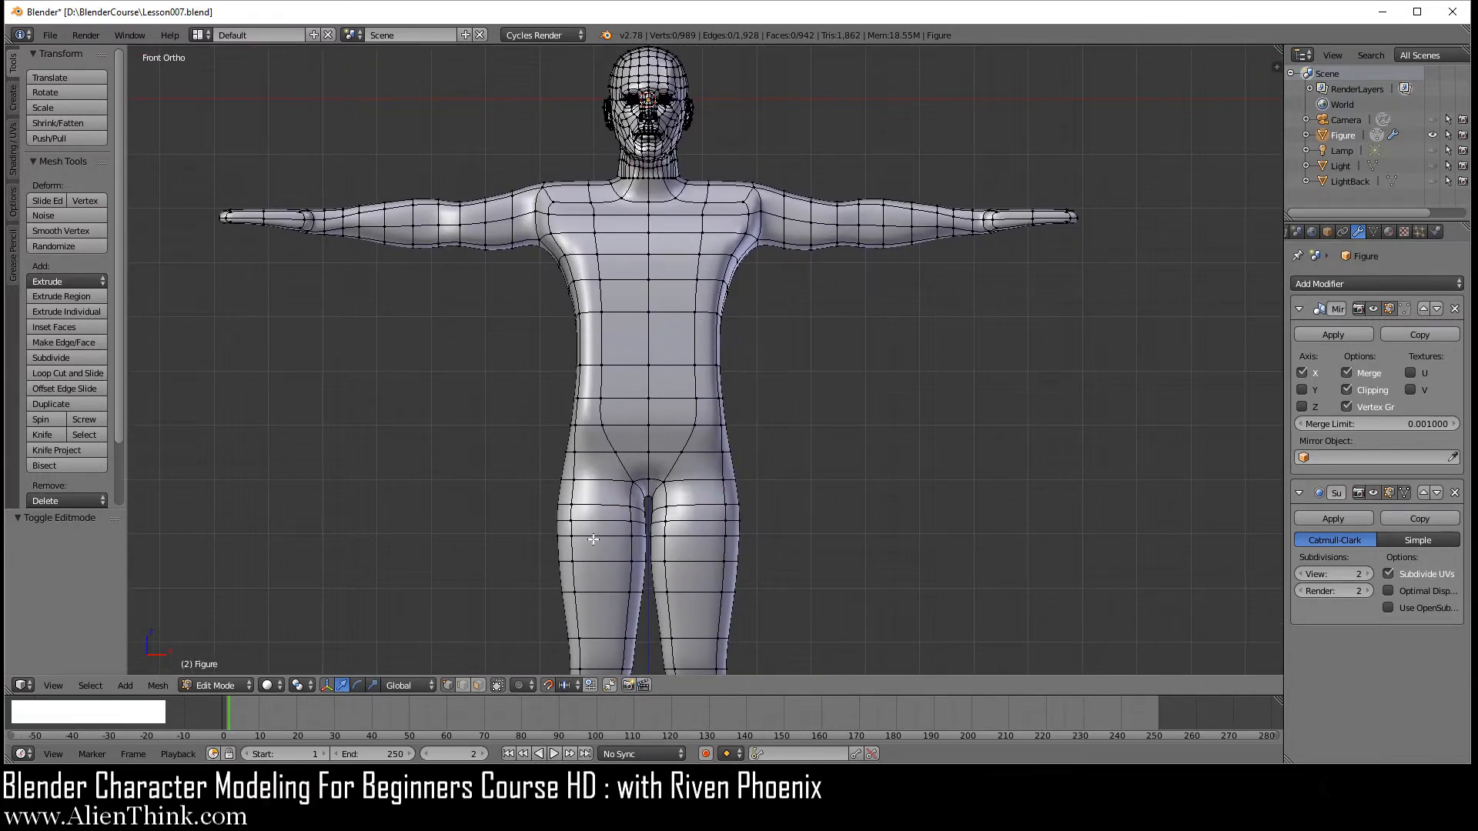
click(549, 687)
click(570, 685)
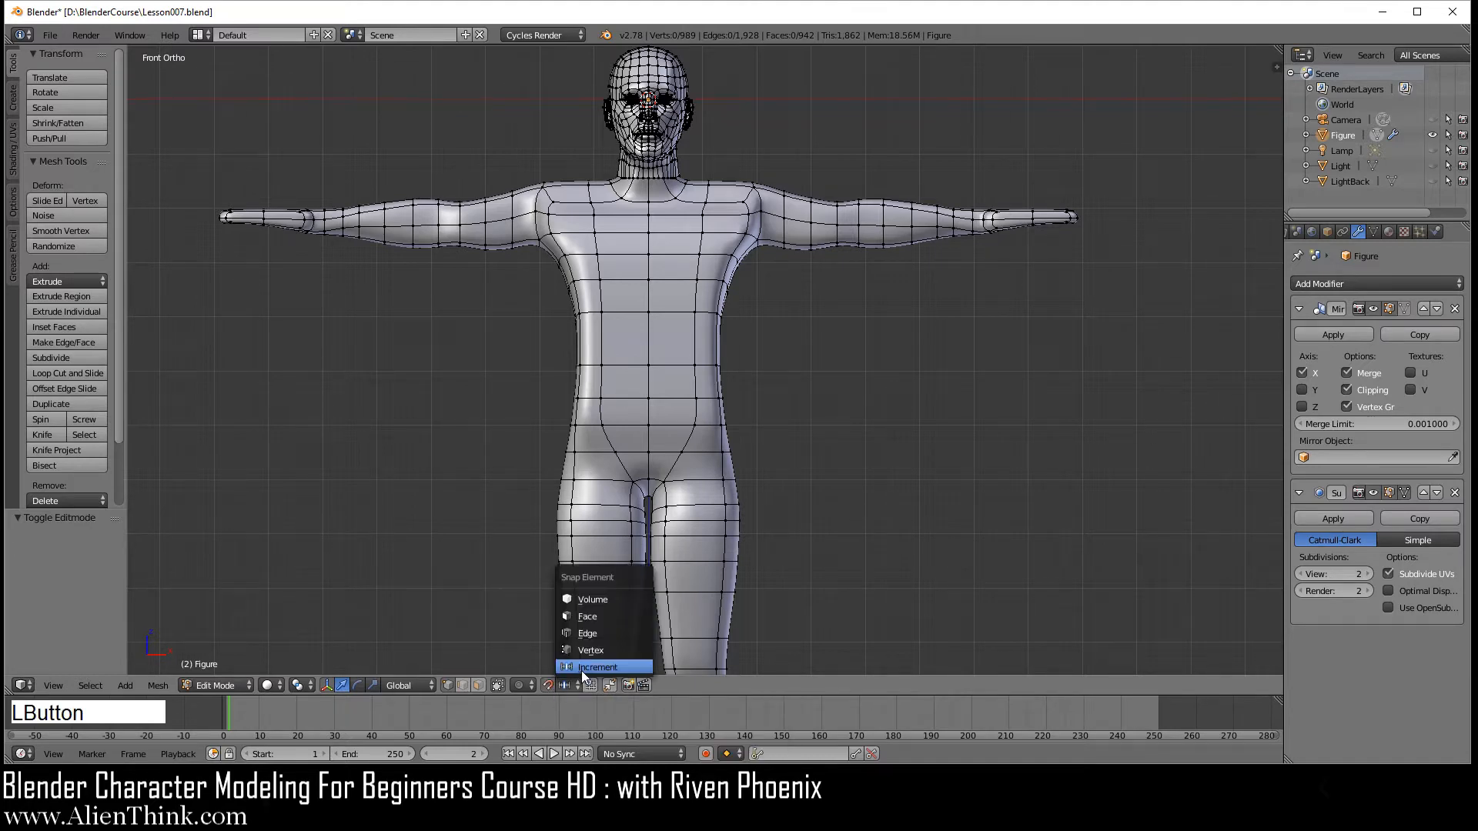
click(581, 669)
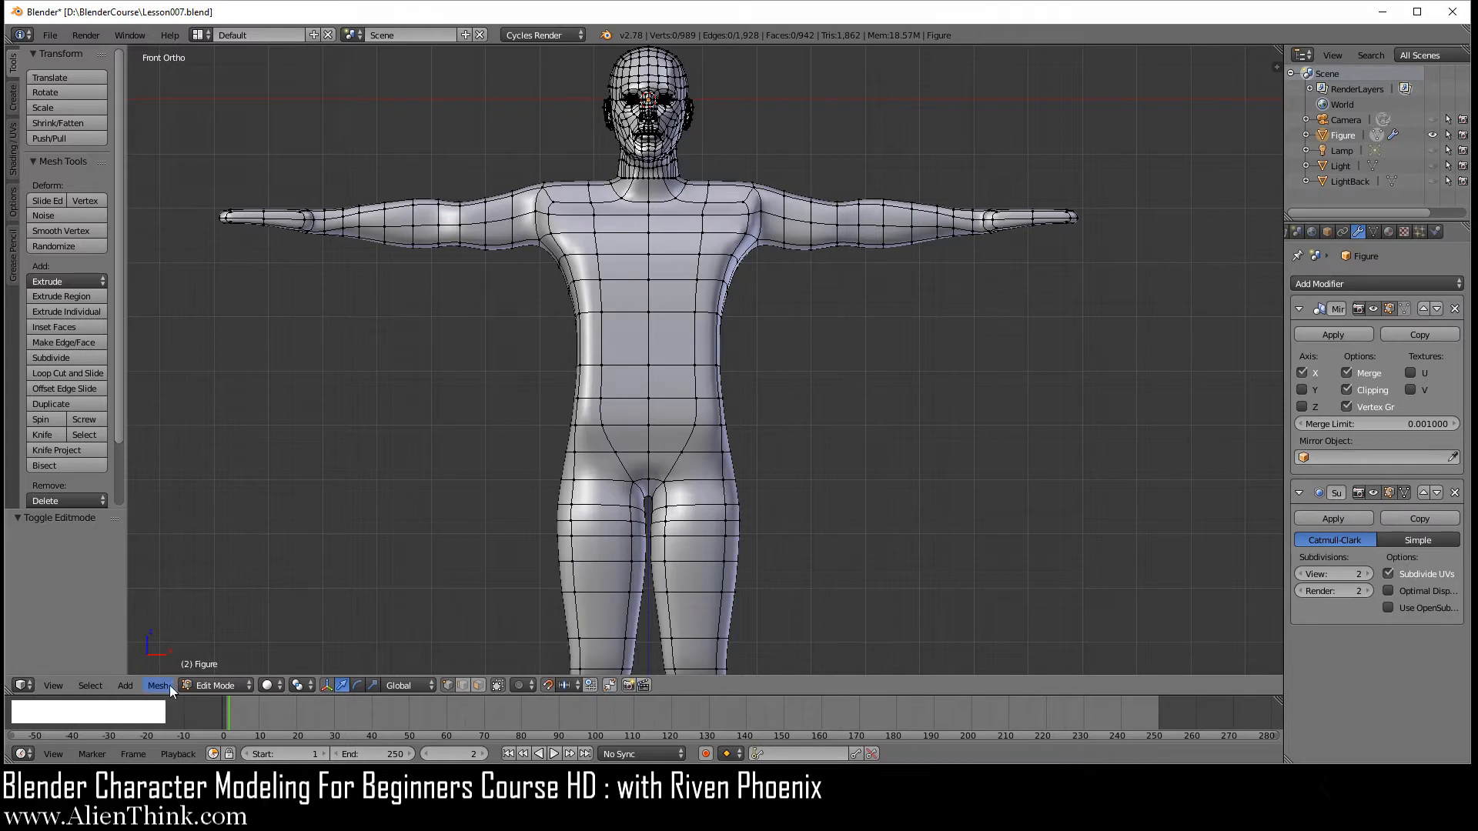
Assign the shortcut Ctrl+A to the Rotate Edge CW operation.
click(159, 685)
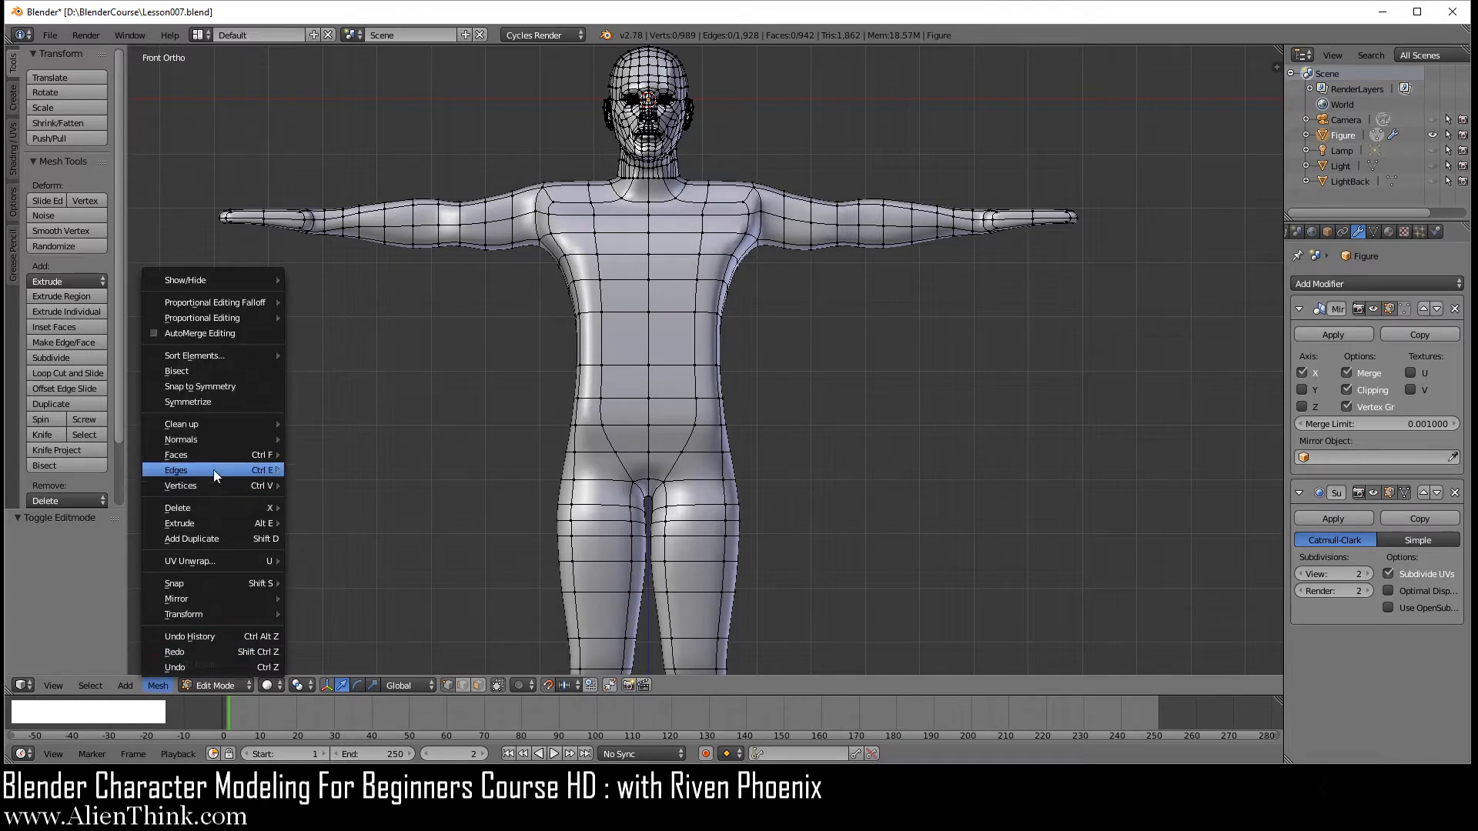
mouse_move(214, 469)
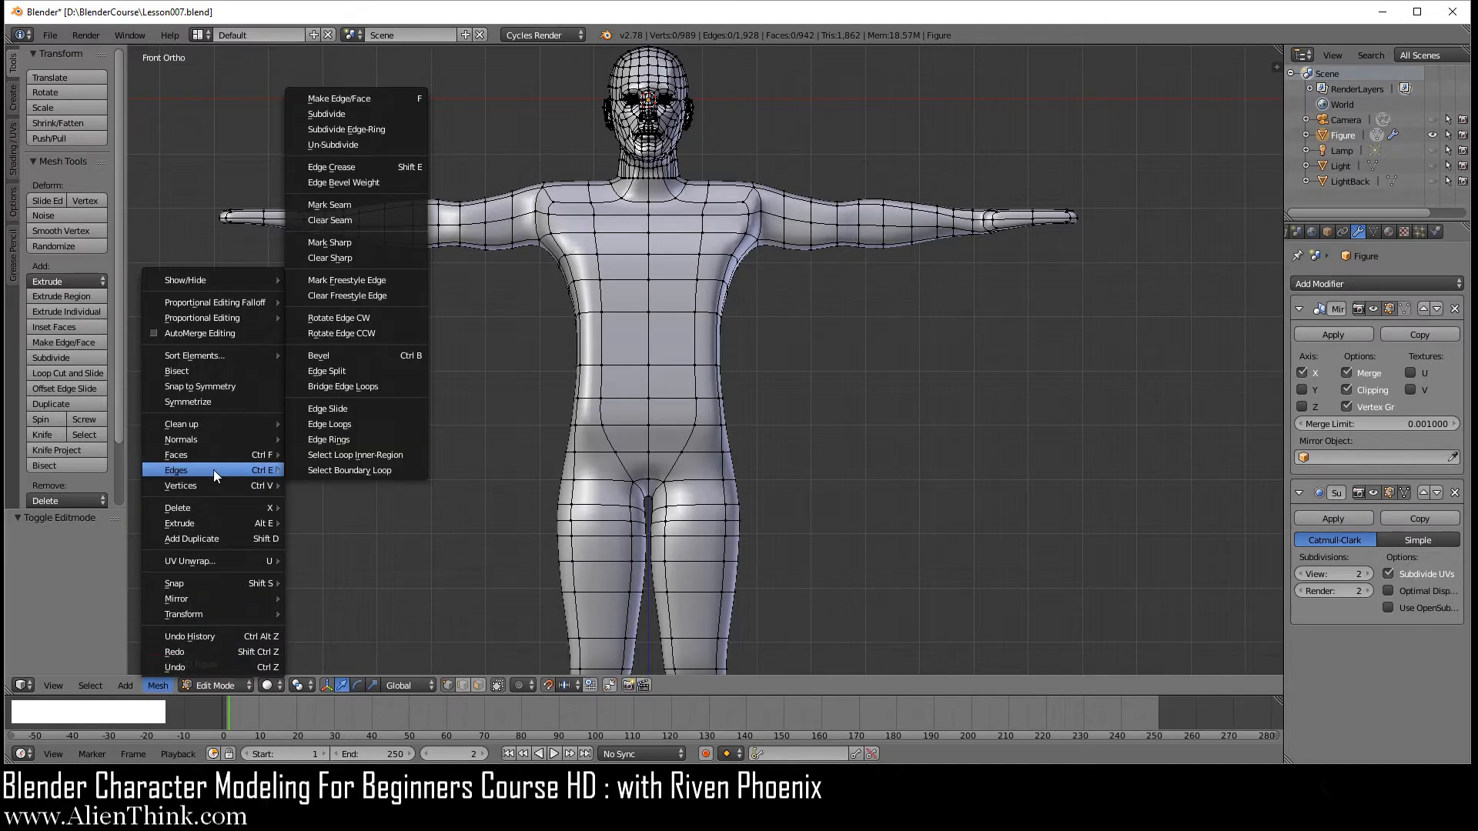
right_click(378, 323)
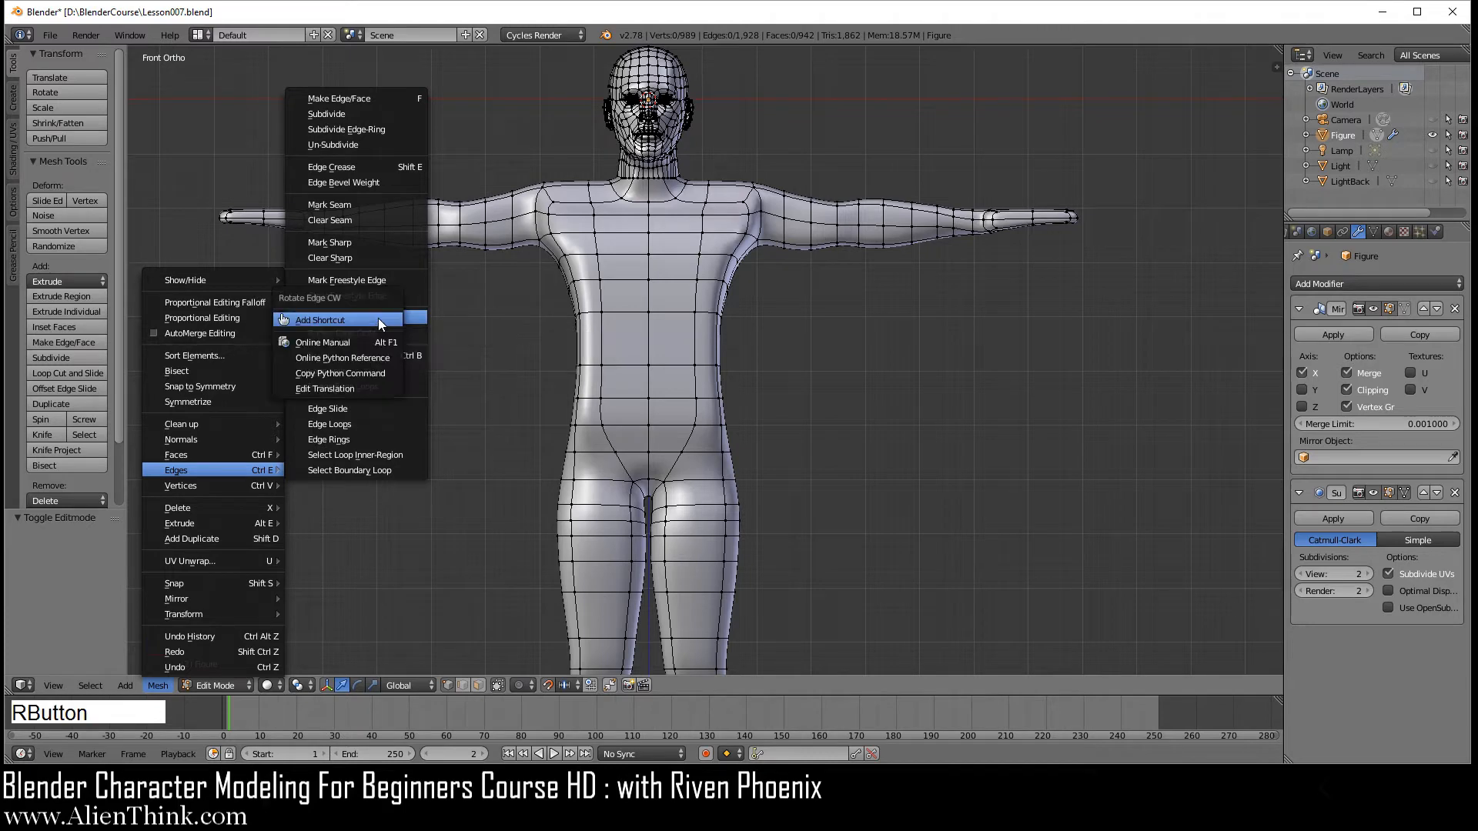
click(361, 315)
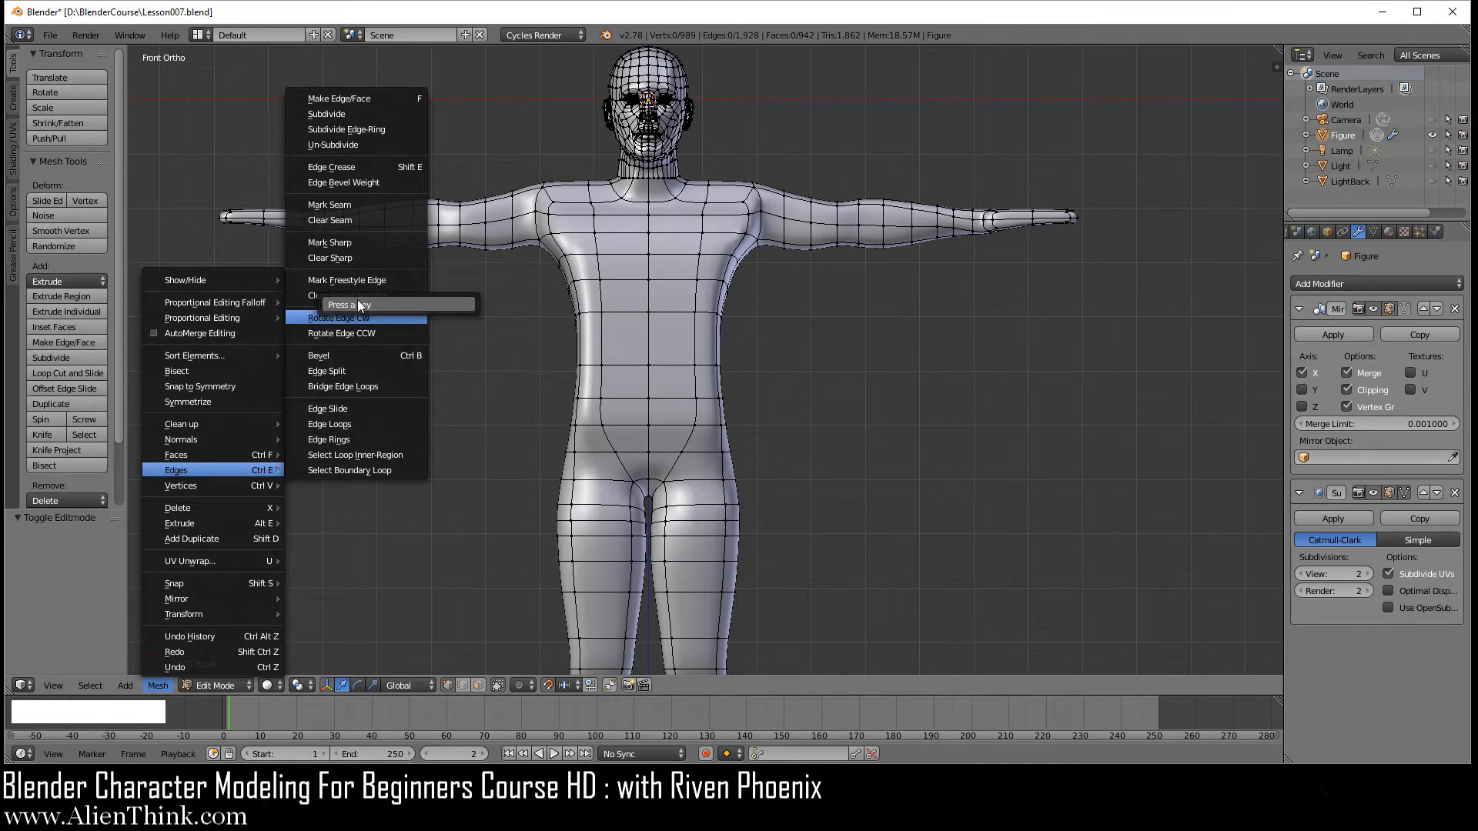
key(ctrl+a)
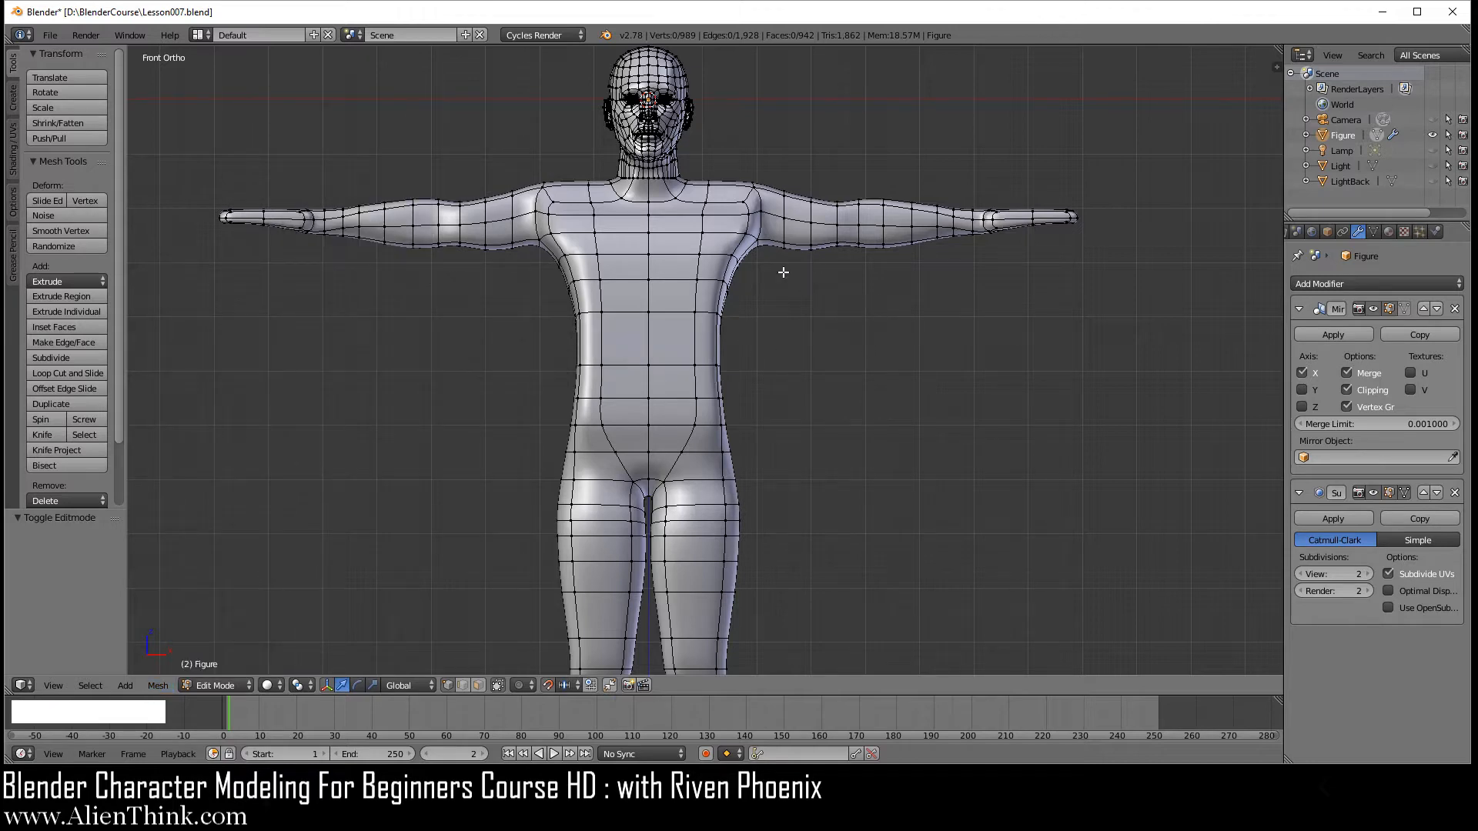
Dissolve the slanted edge on the front of the pelvis between the second and third horizontal loops above the crotch.
mouse_move(702, 464)
shift+middle_down()
mouse_move(667, 296)
mouse_move(699, 437)
shift+middle_up()
scroll(650, 249, up, 4)
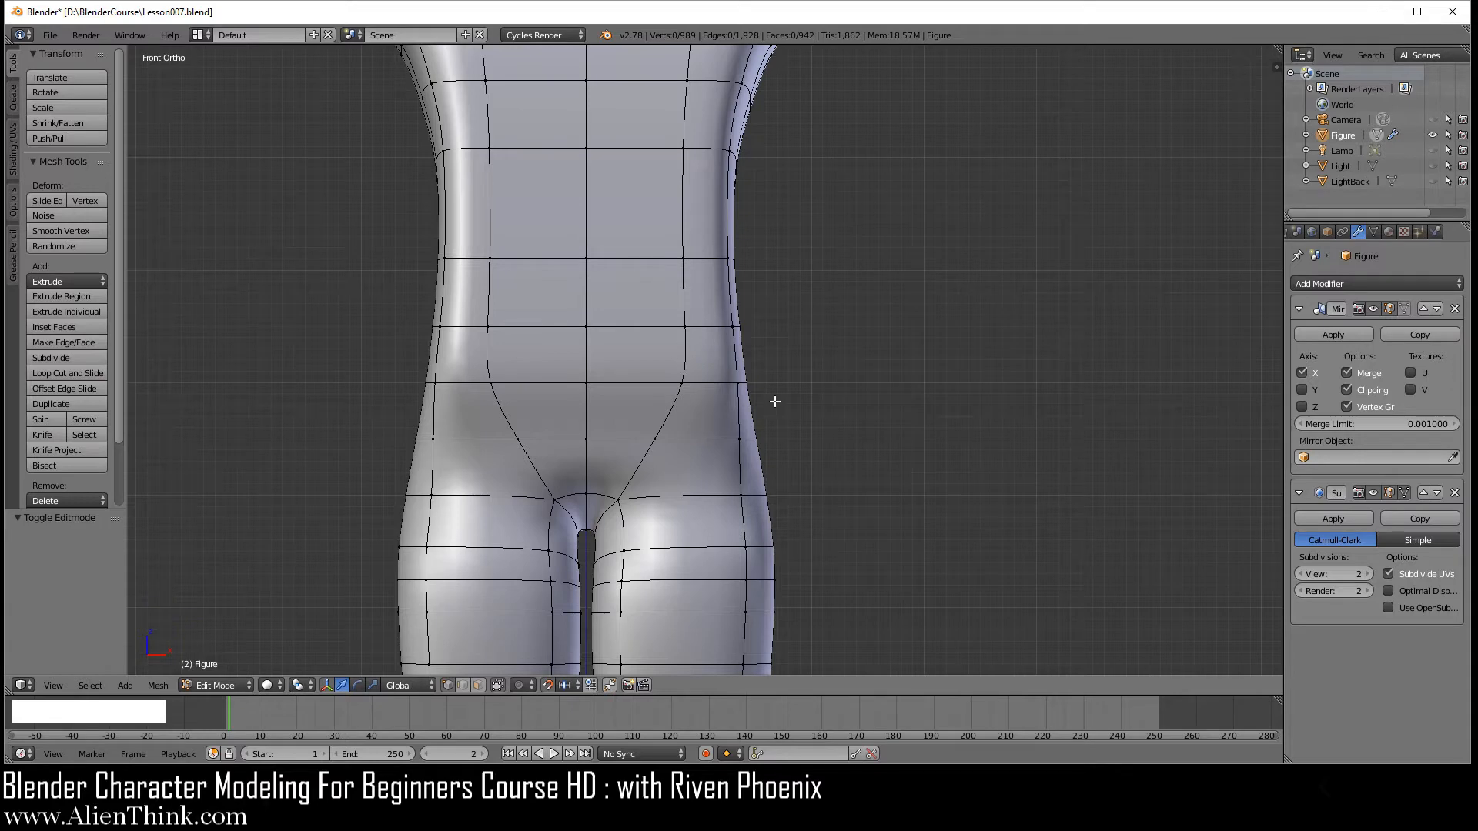
scroll(772, 403, down, 3)
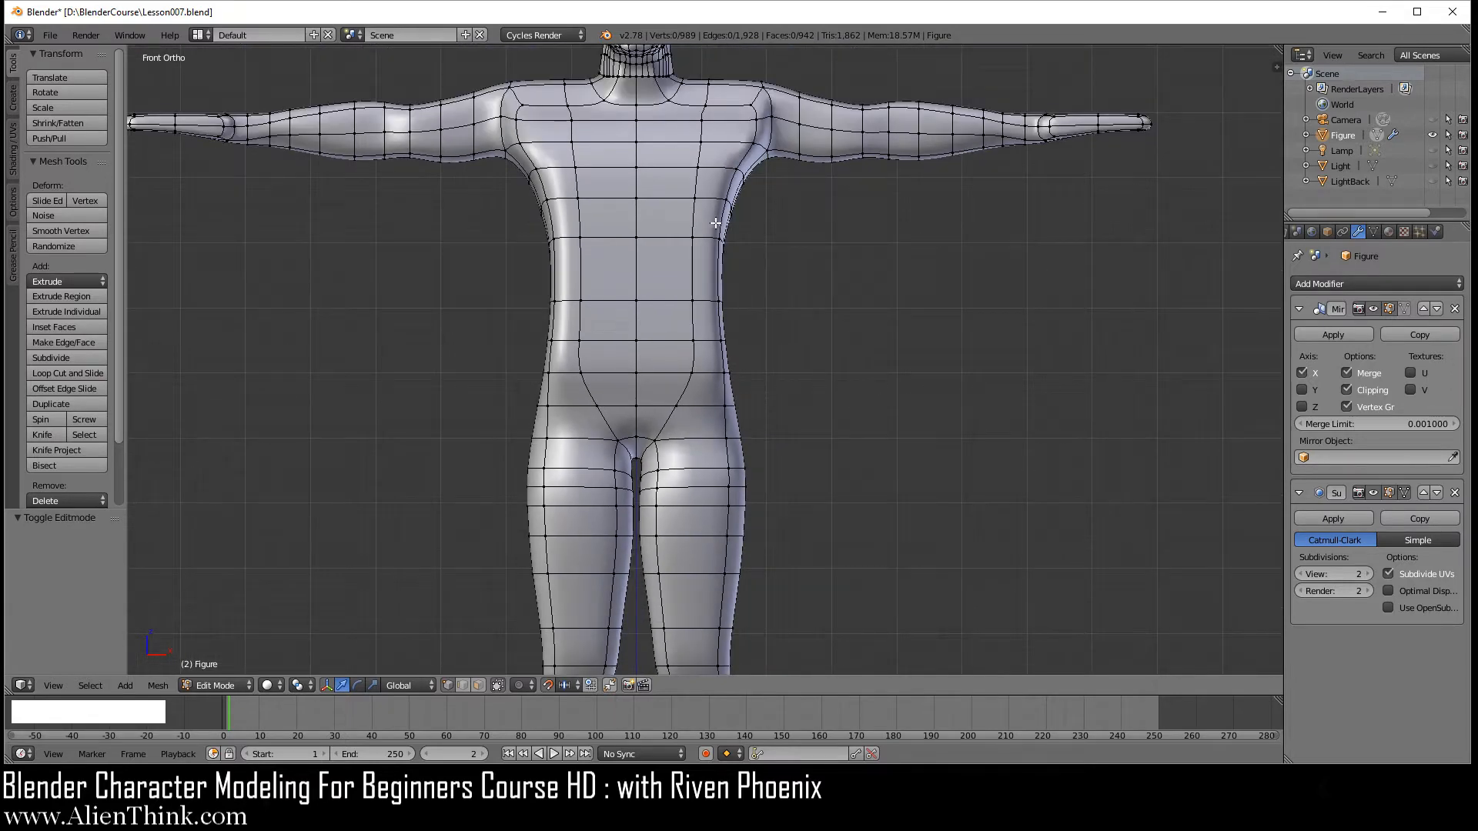
scroll(725, 355, up, 3)
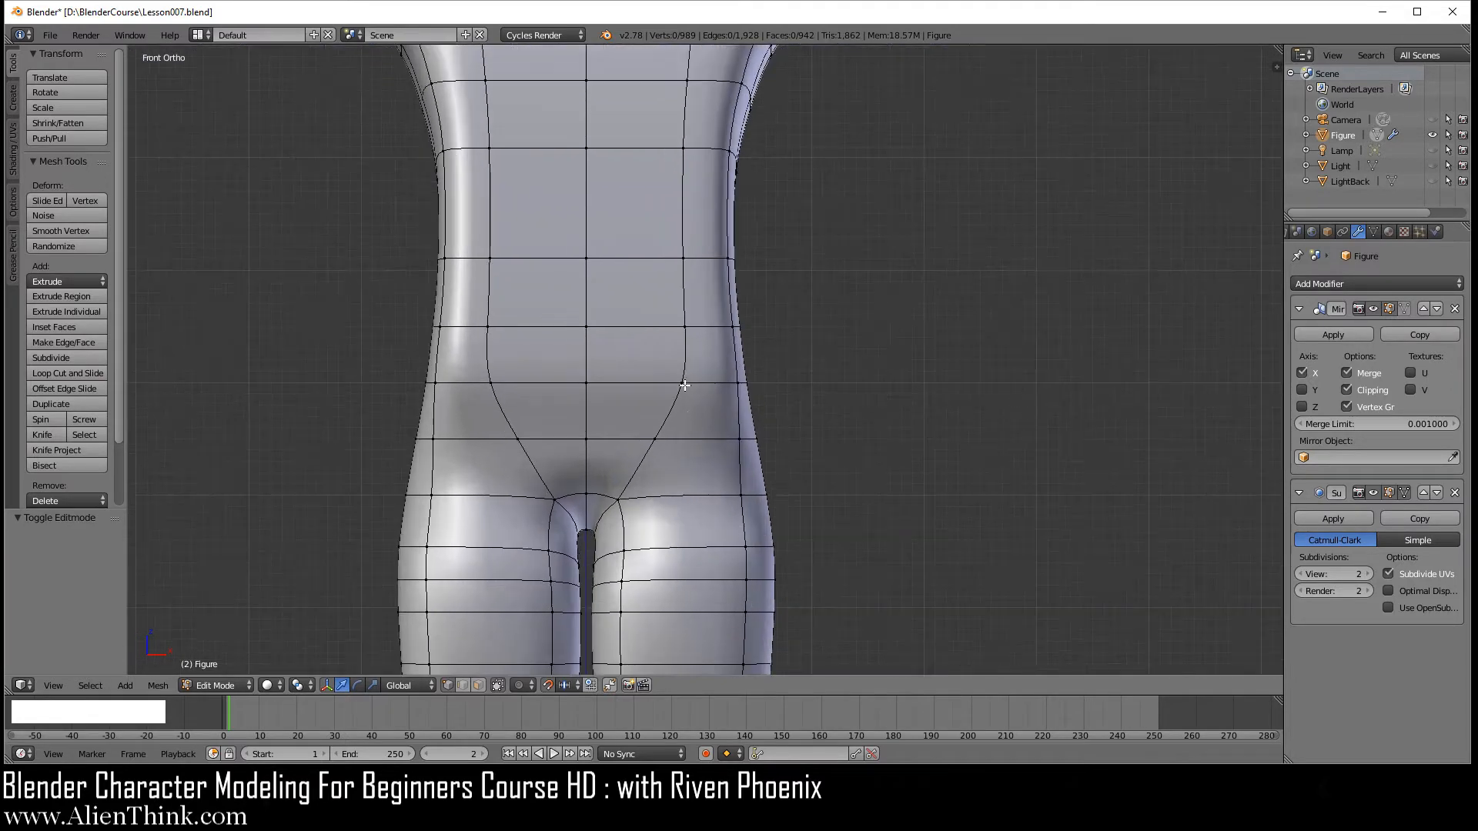
click(448, 685)
right_click(684, 387)
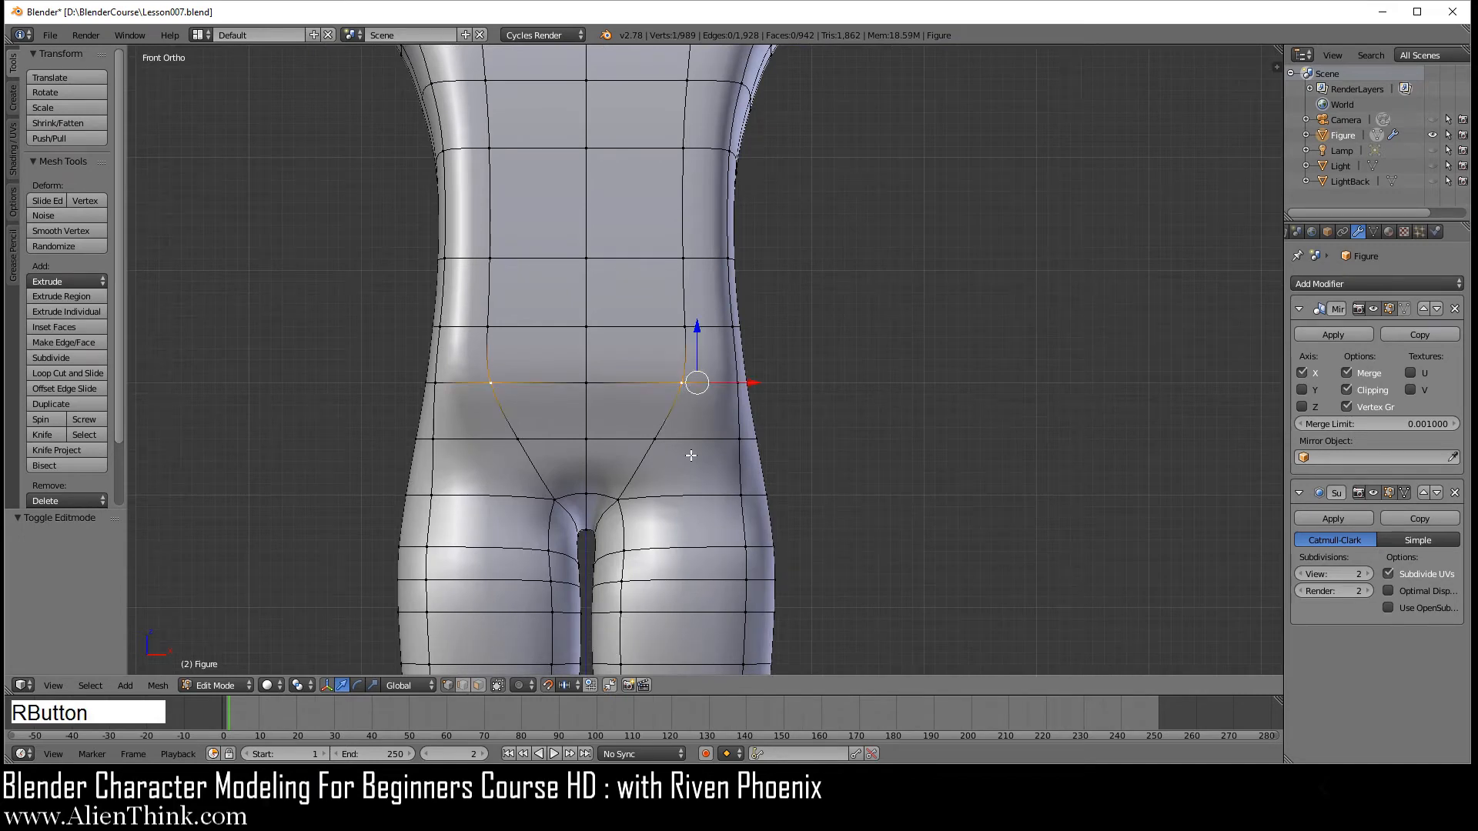
key(shift)
shift+right_click(657, 439)
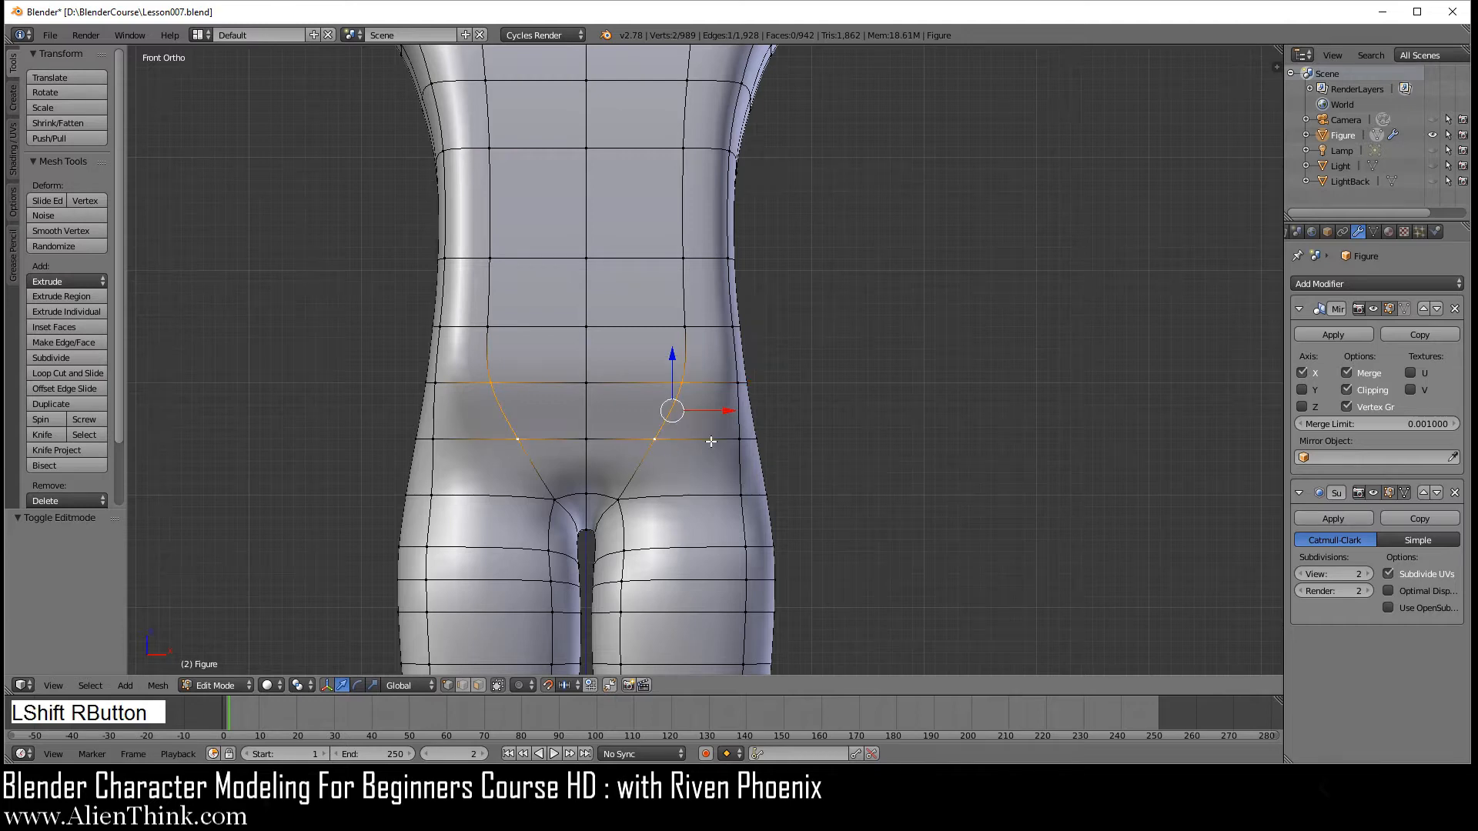
key(x)
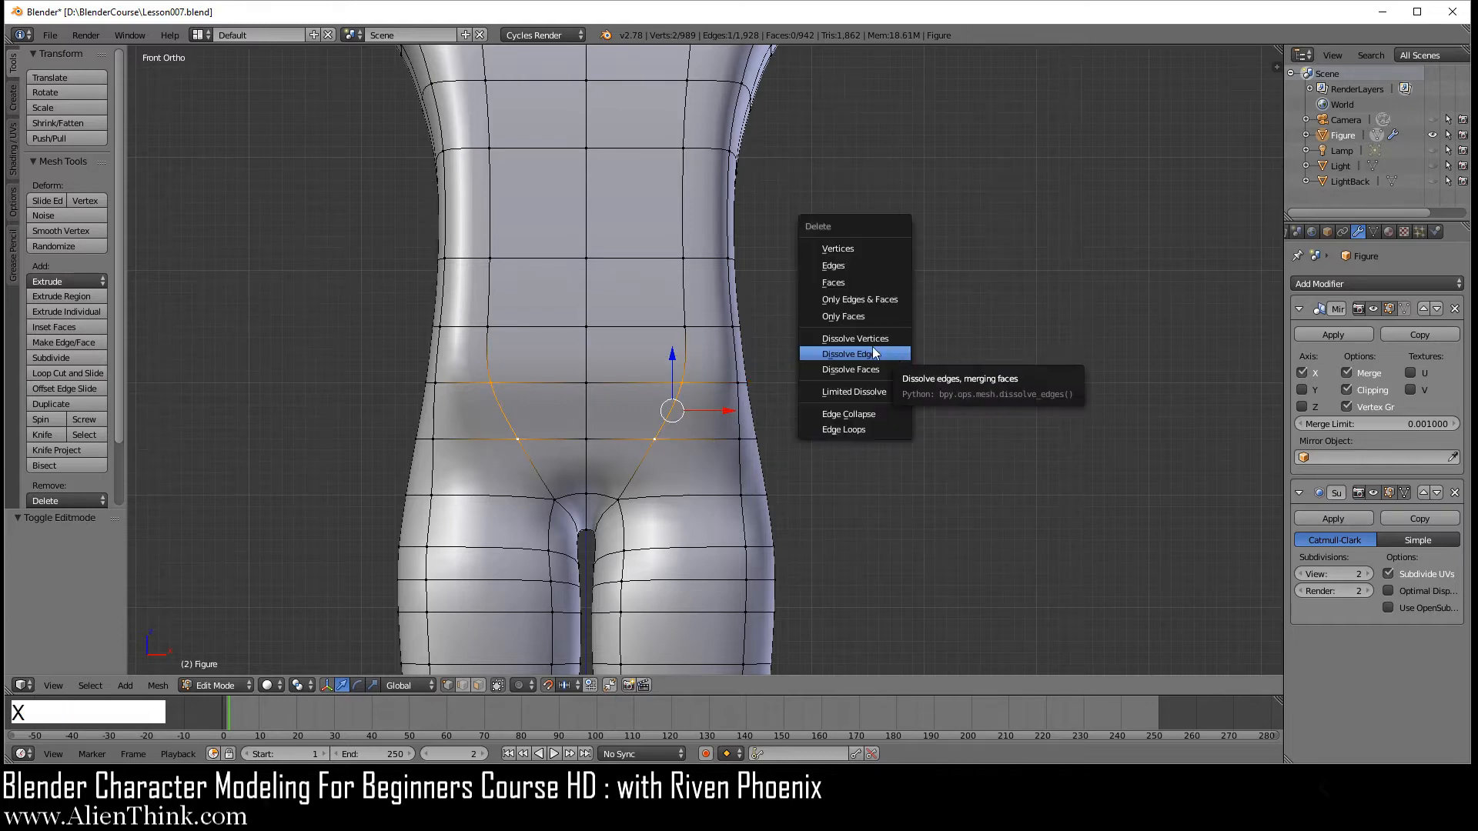
click(872, 354)
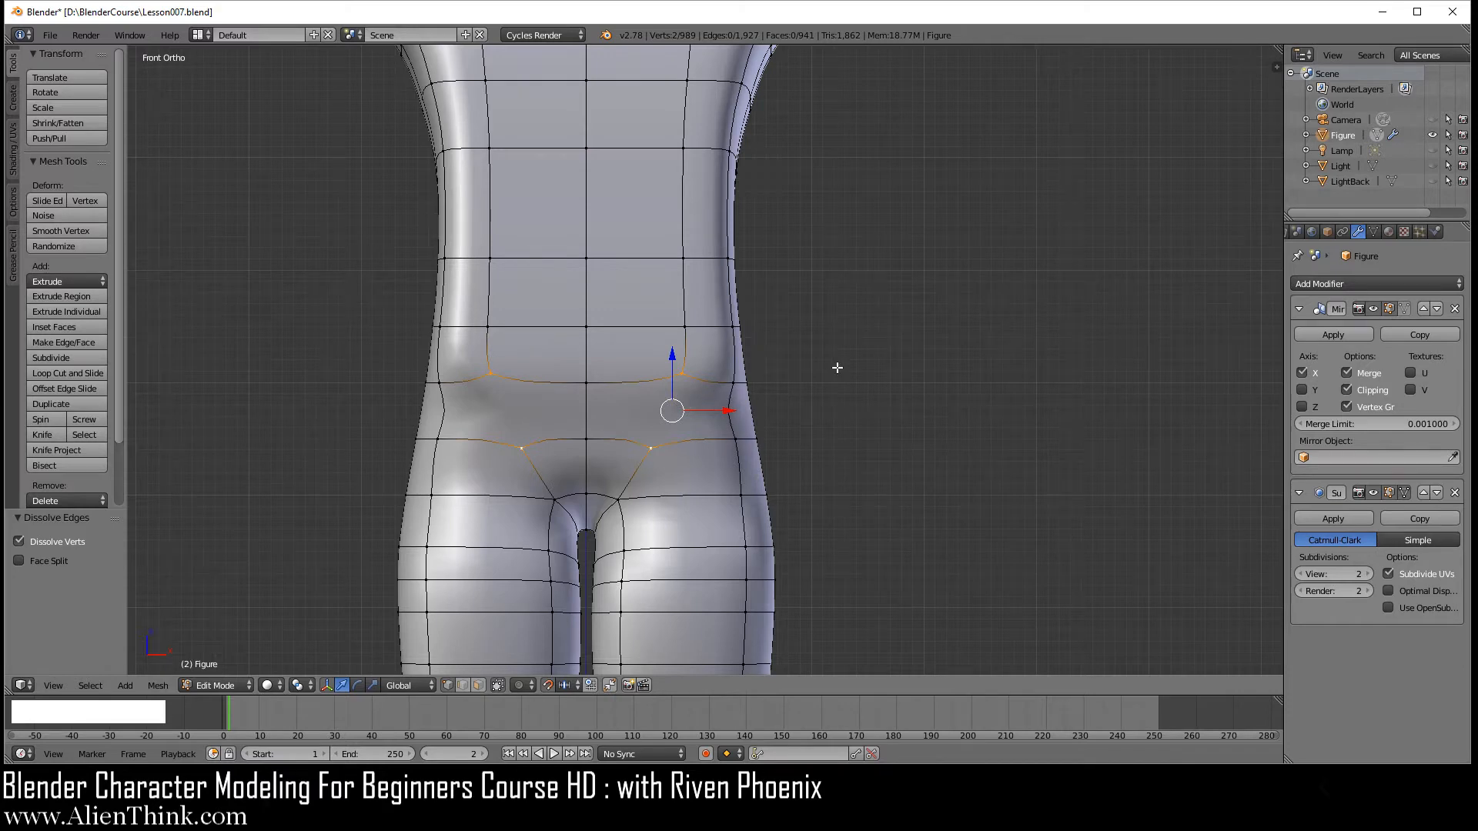
Dissolve the matching slanted edge on the back of the pelvis, above the buttock.
middle_drag(841, 388, 712, 448)
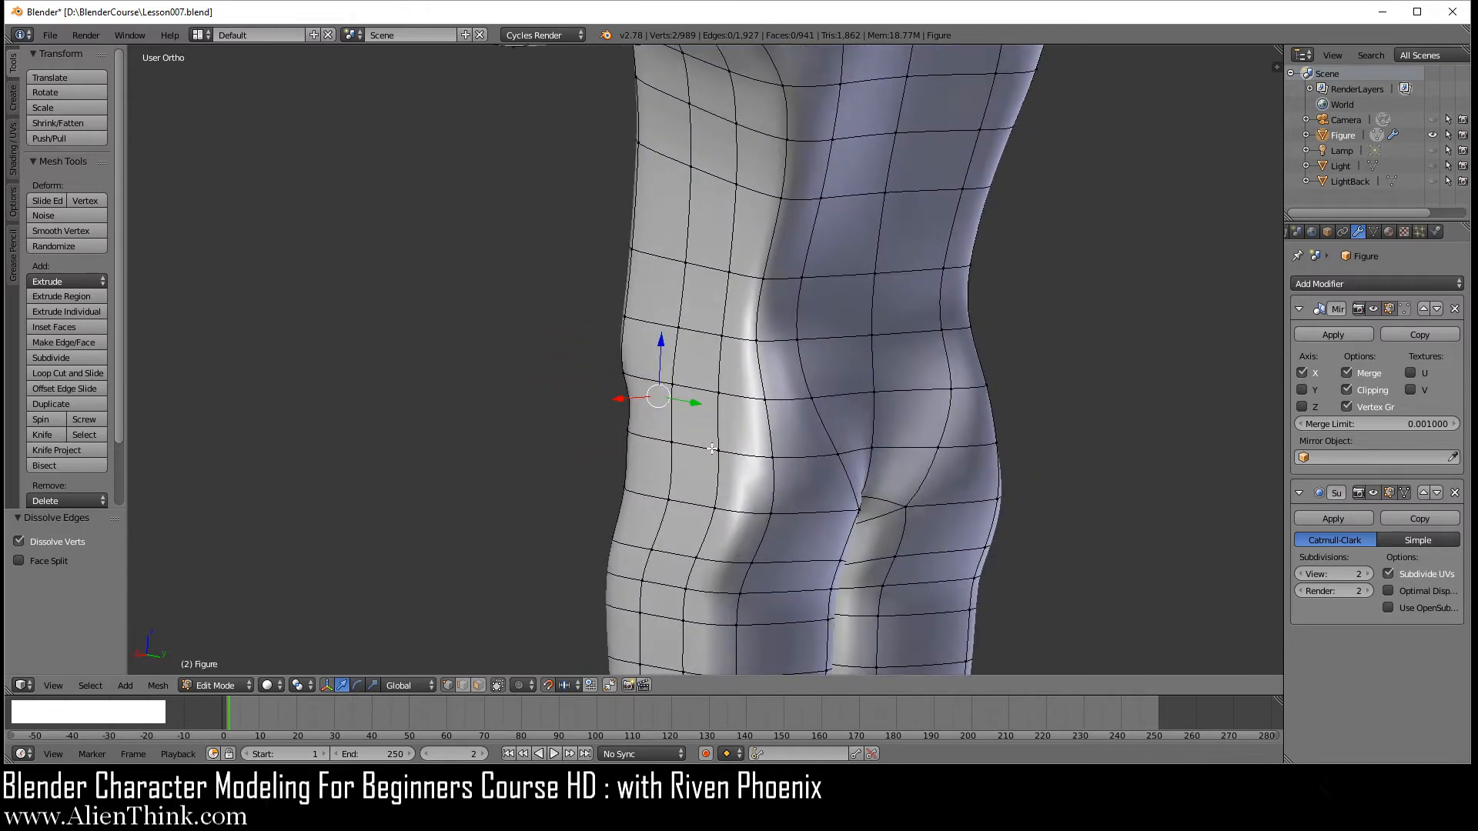
right_click(837, 454)
shift+right_click(812, 399)
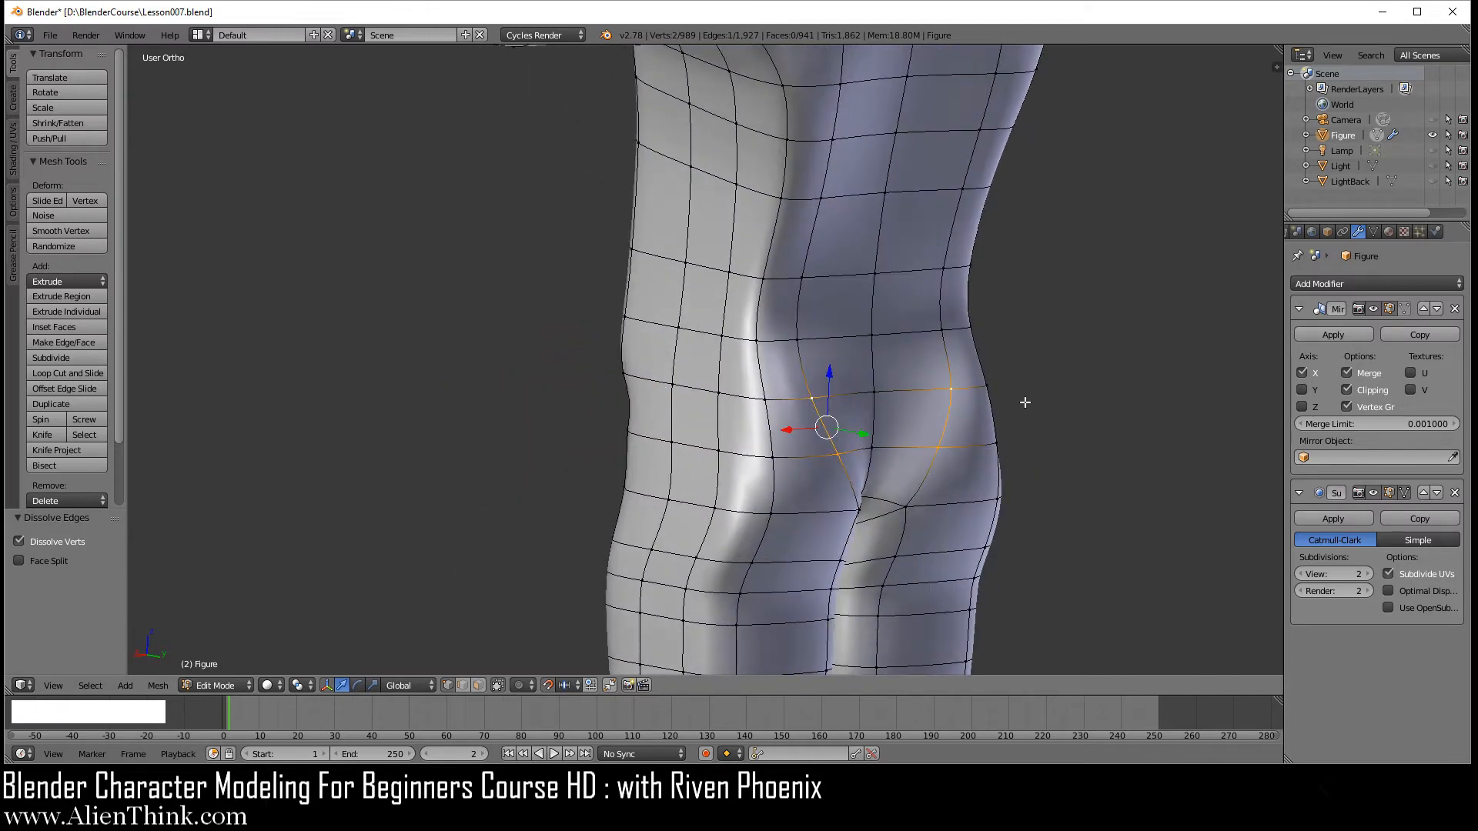
key(x)
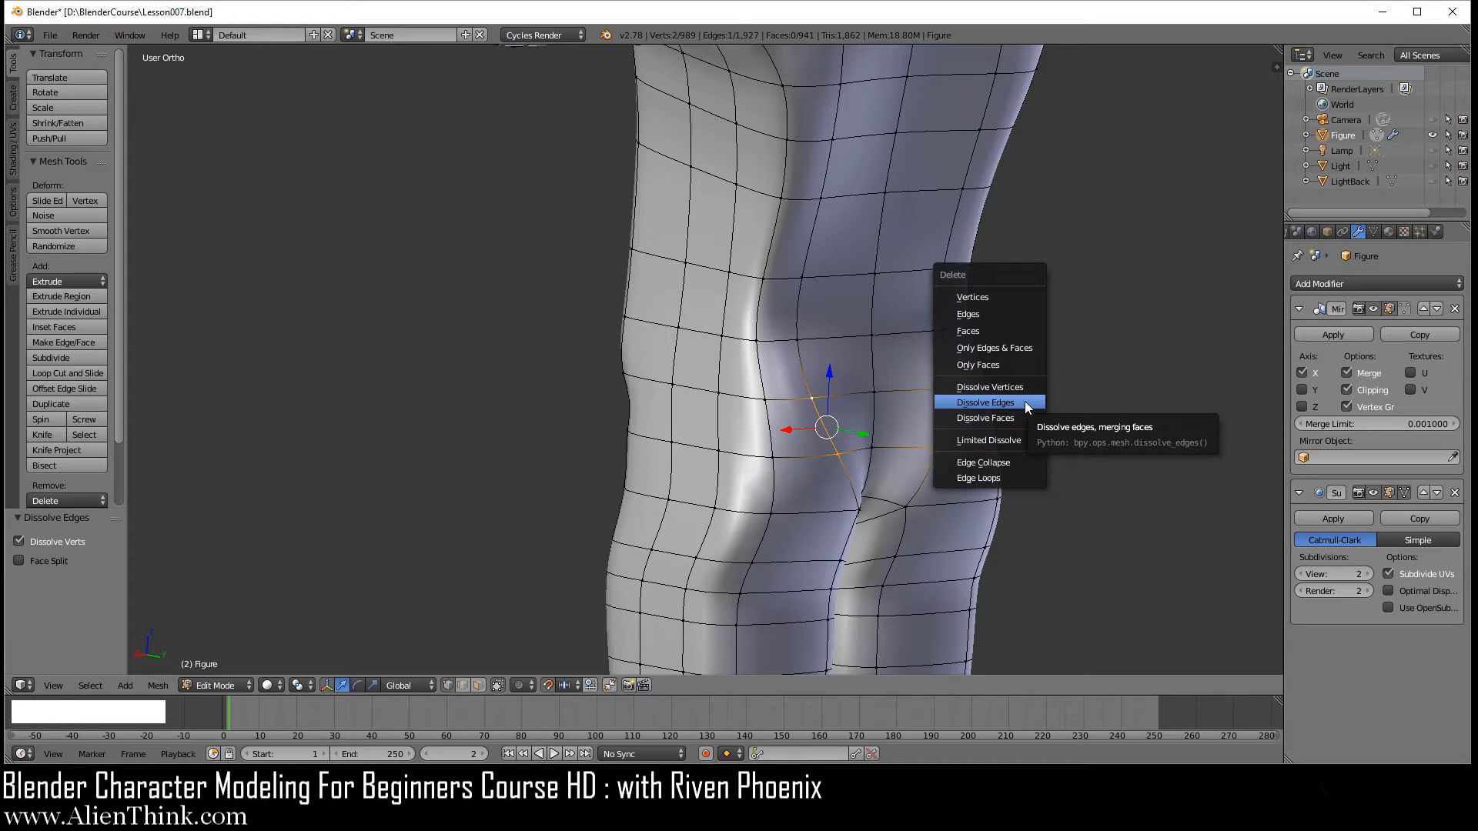
click(1024, 402)
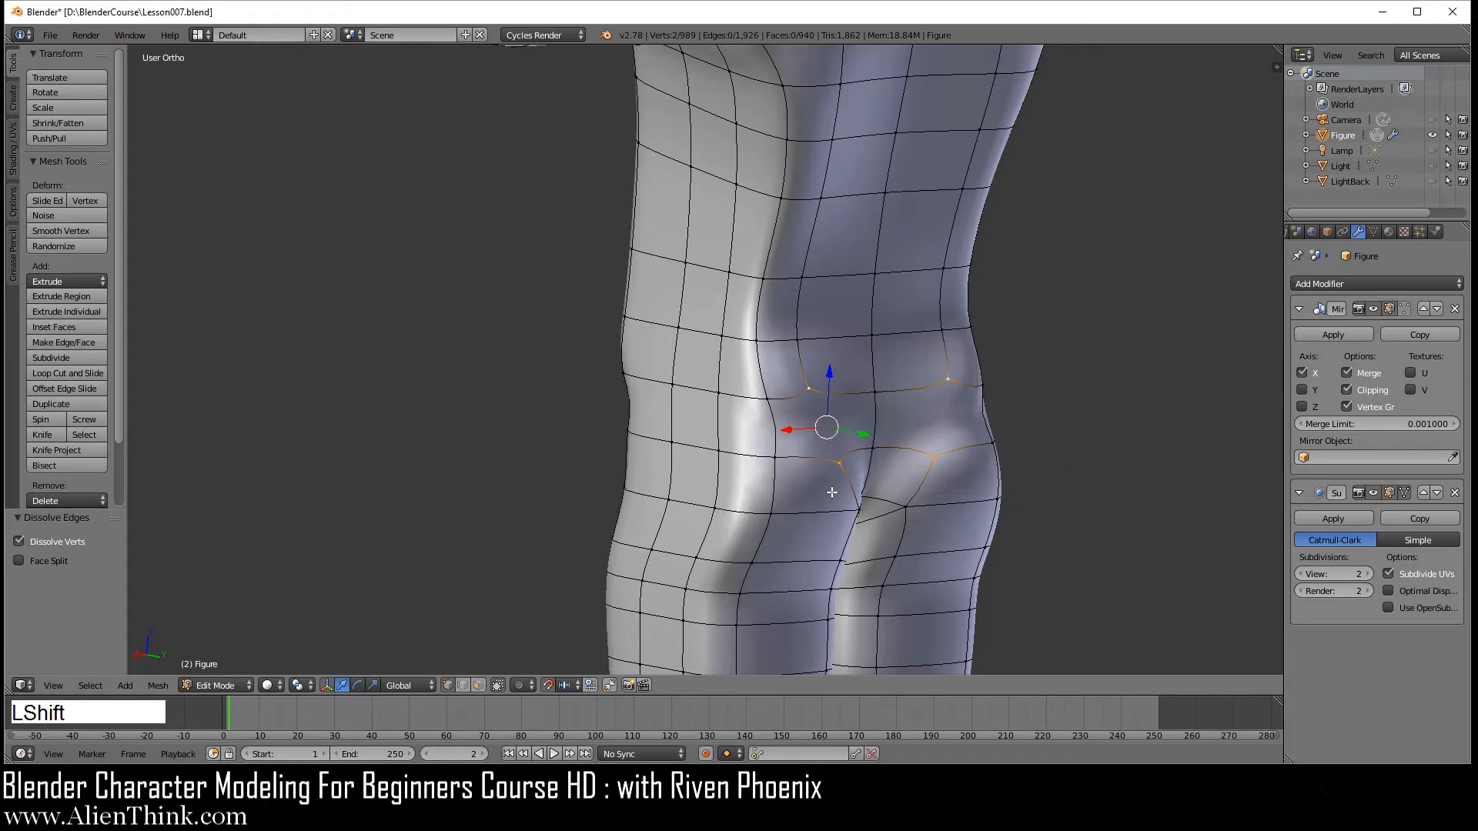
Add one centered loop cut running lengthwise down the back of the leg, starting at the buttock.
shift+middle_drag(832, 492, 774, 350)
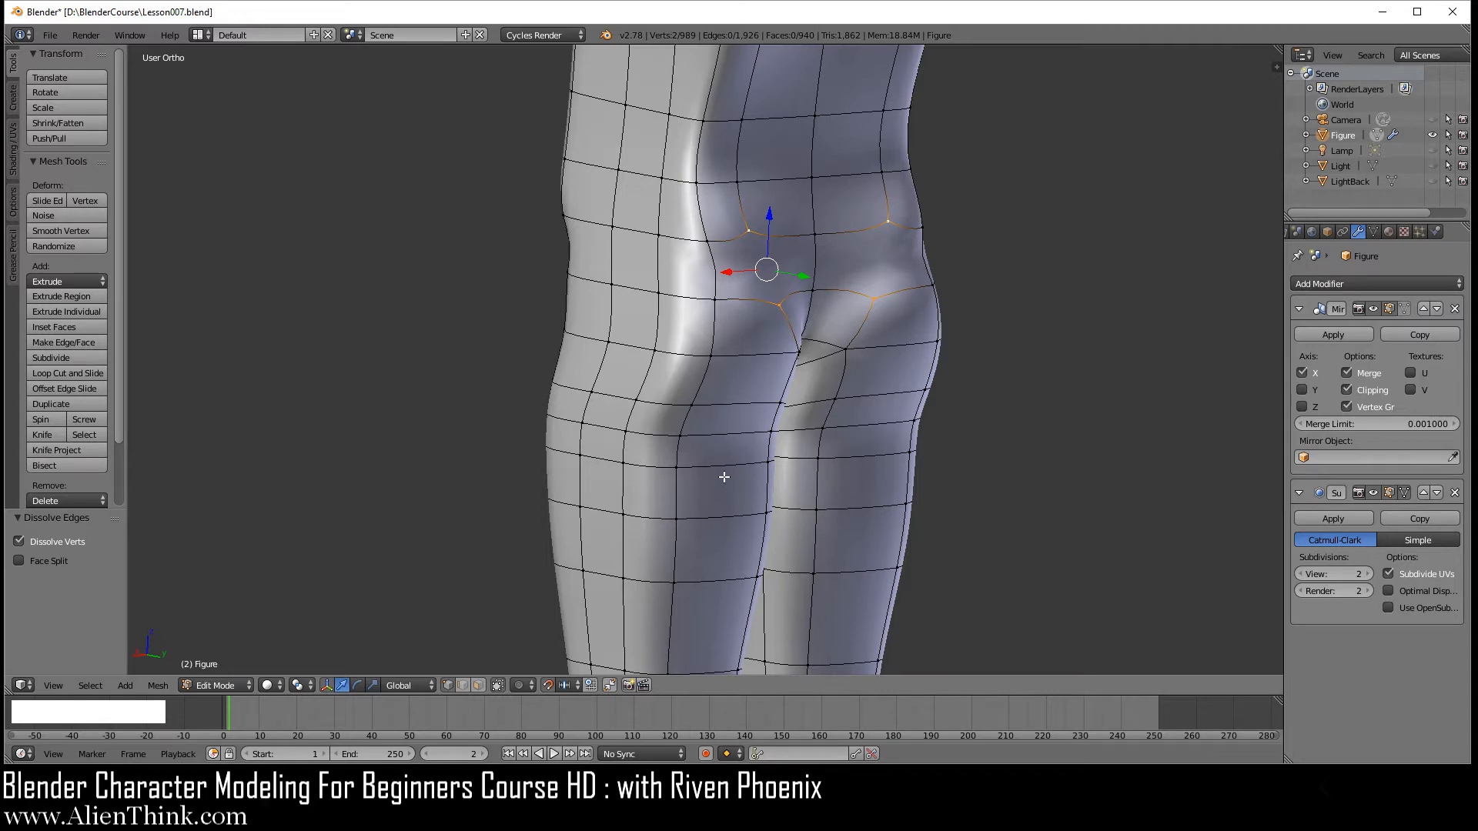
key(ctrl+r)
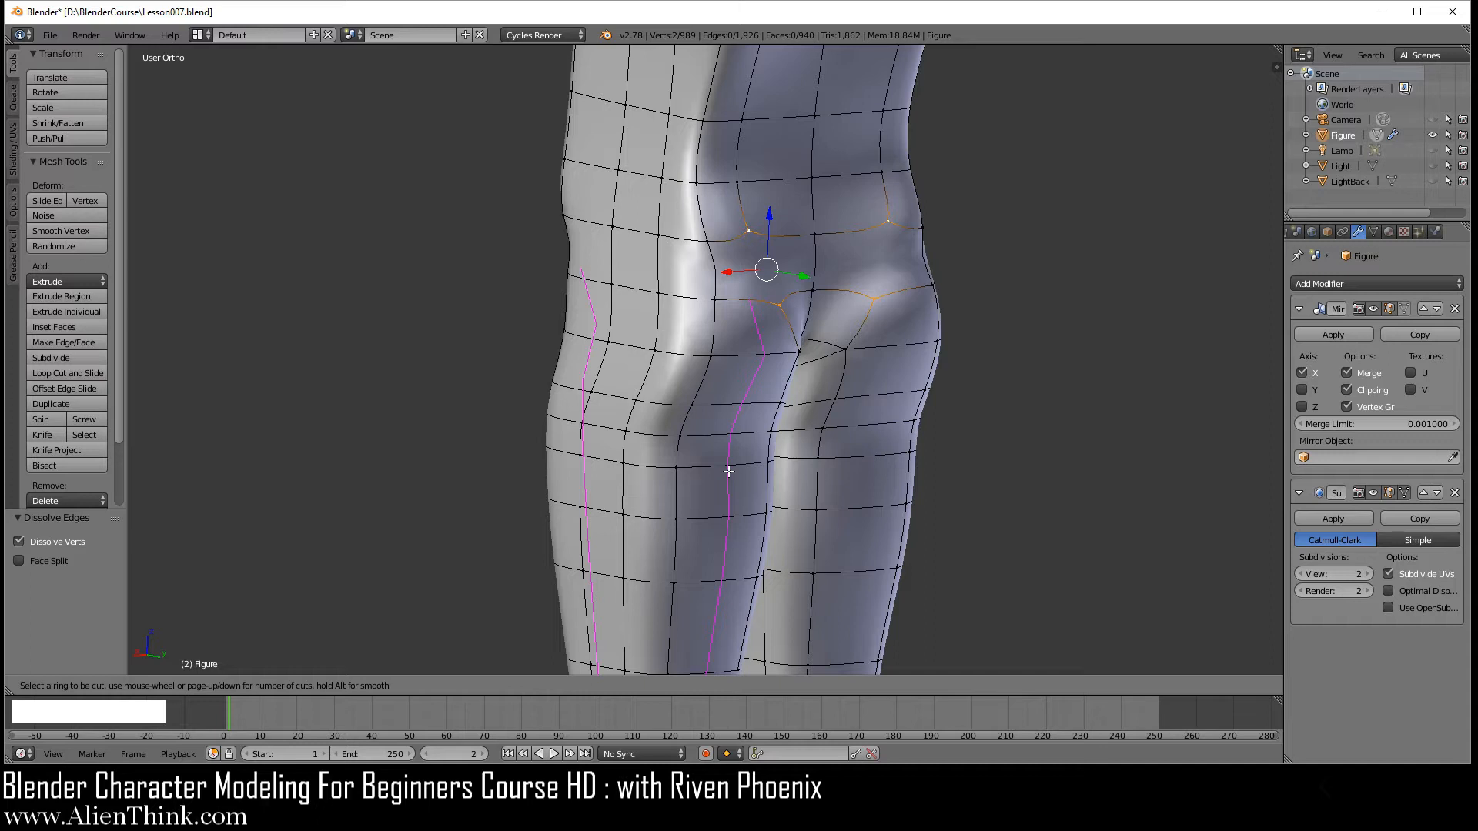
click(729, 471)
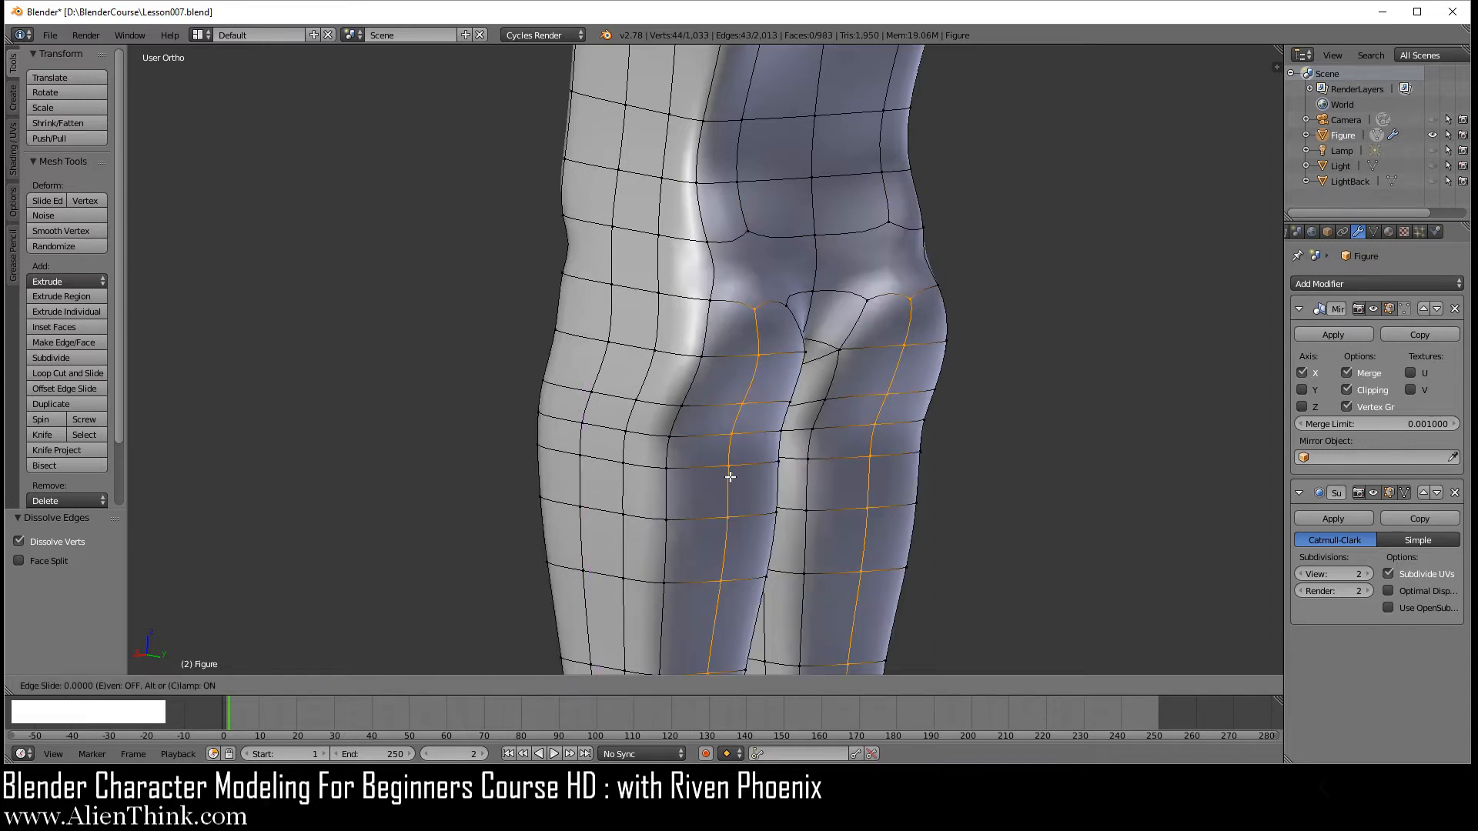
right_click(730, 477)
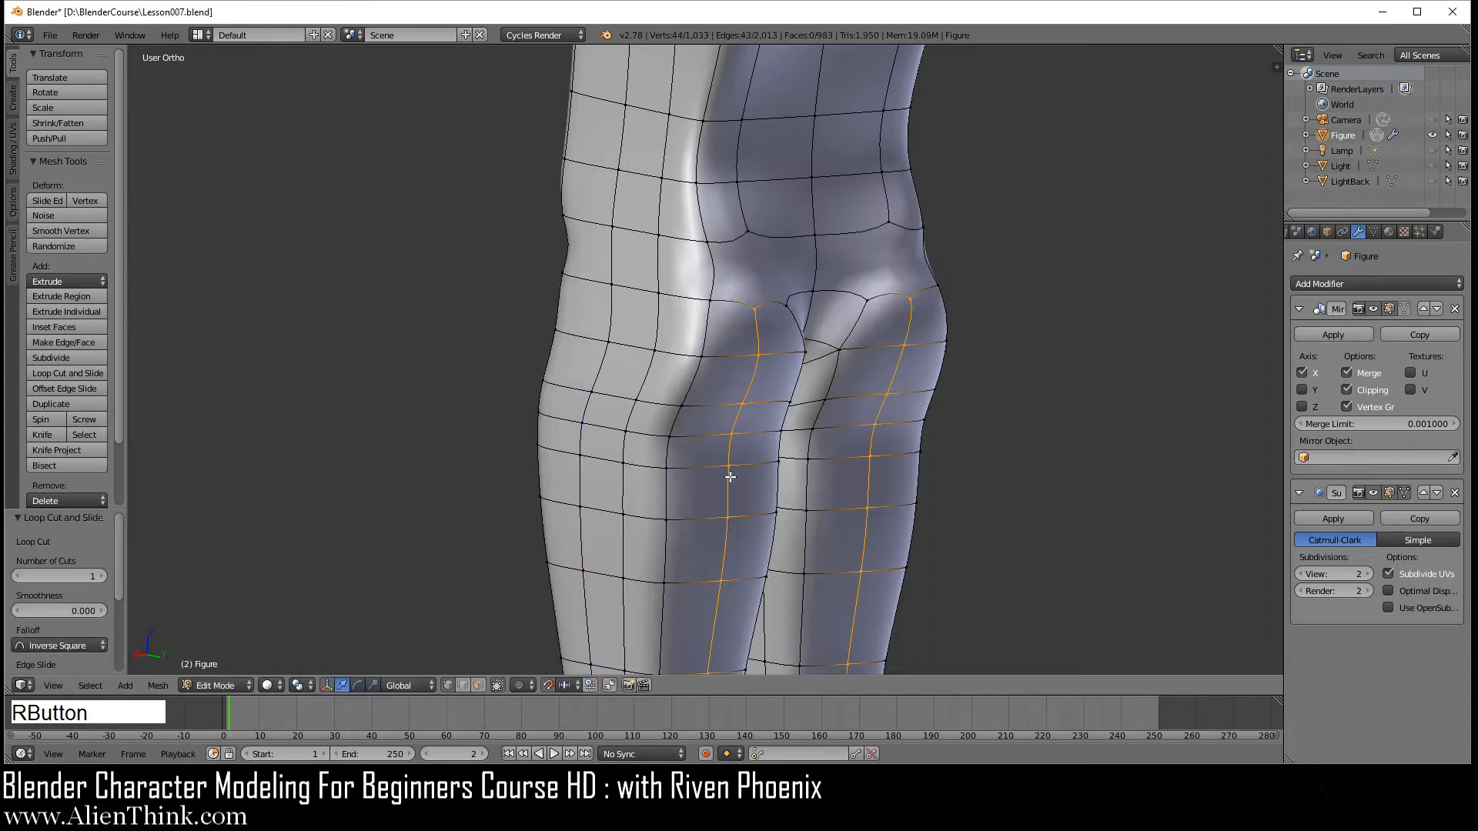
Connect the top vertex of the new leg loop to the torso vertex above it on the back of the pelvis.
right_click(758, 311)
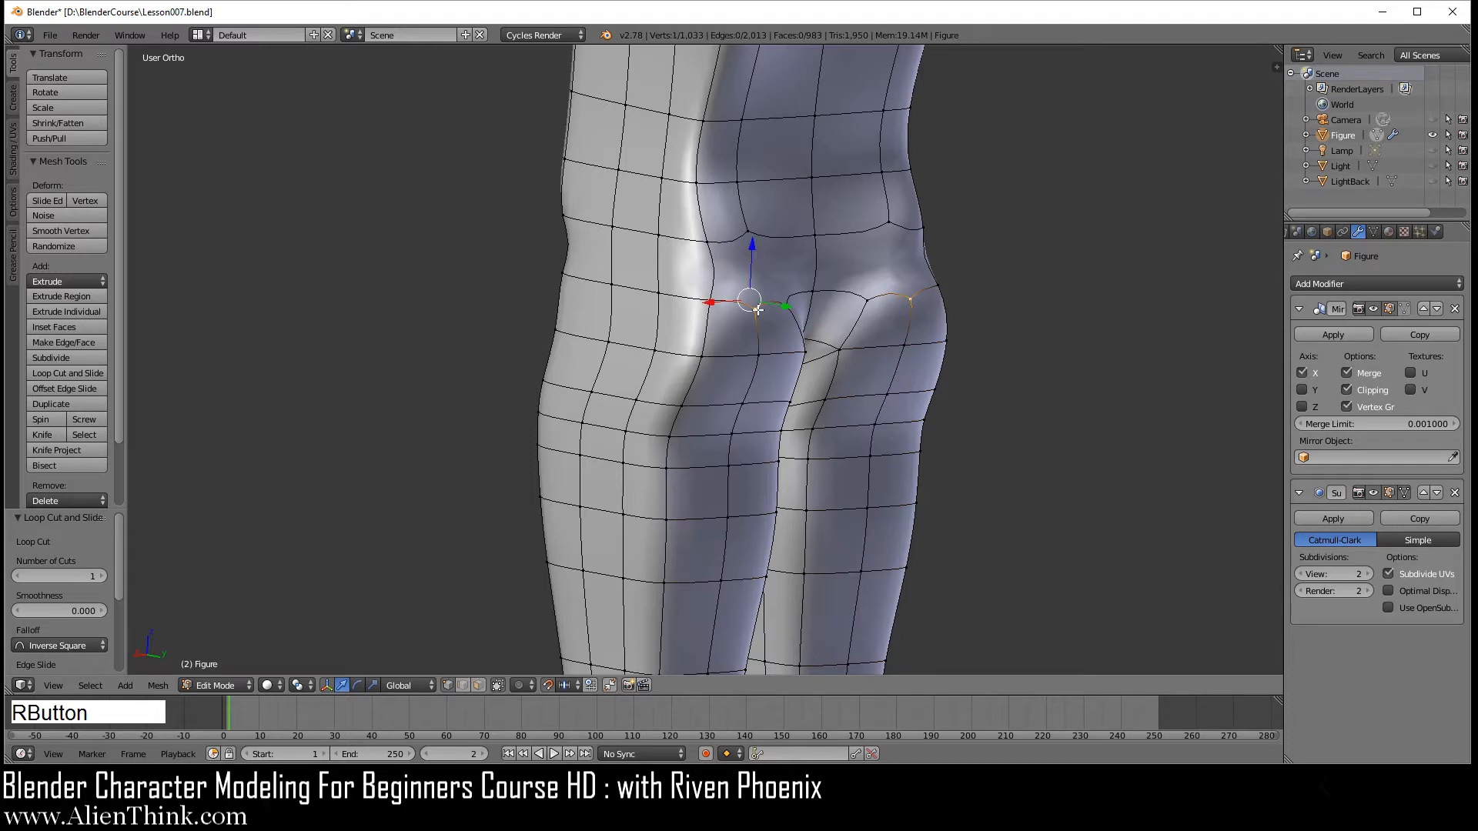
shift+right_click(751, 235)
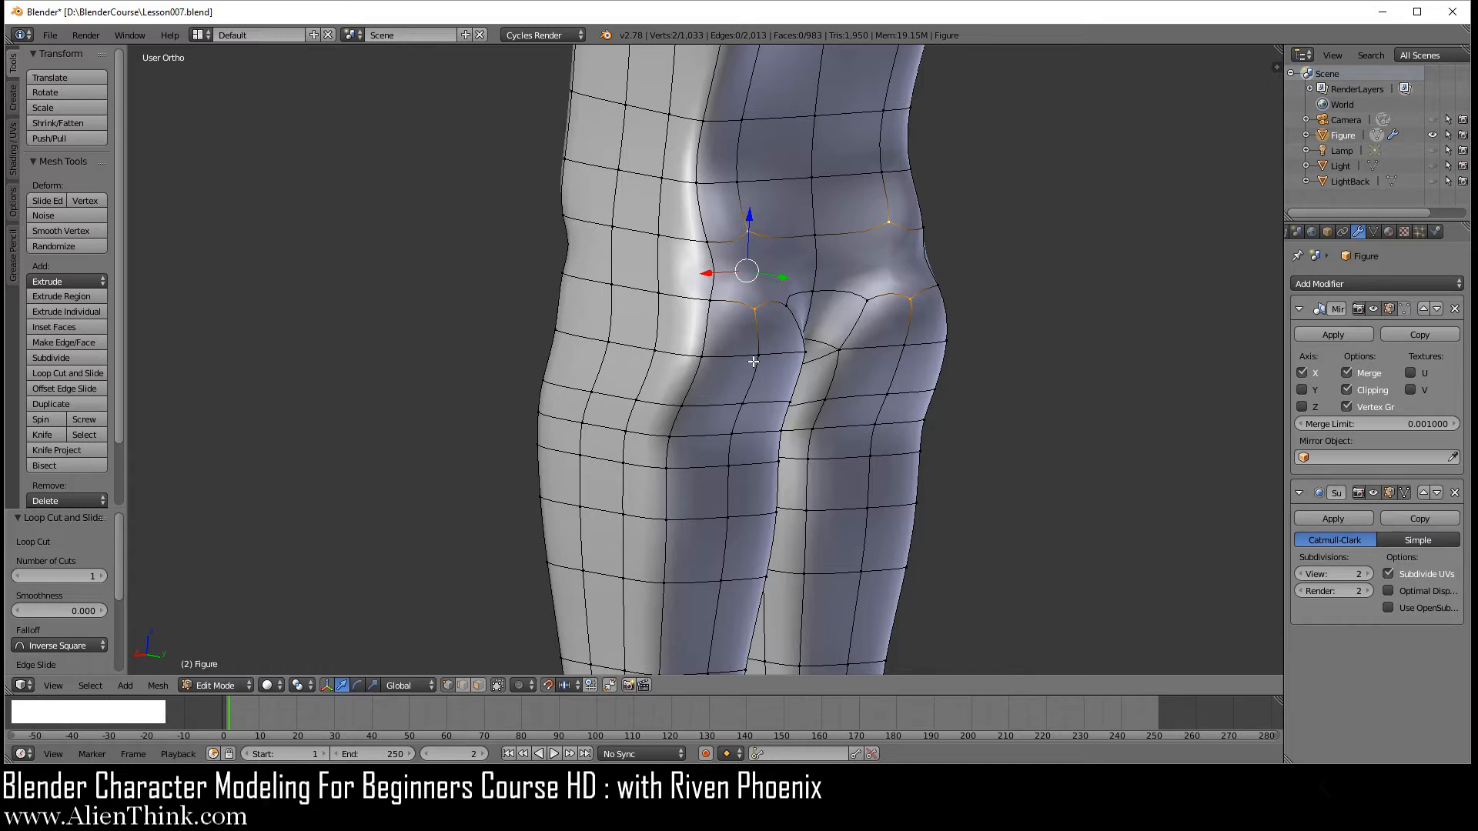
key(j)
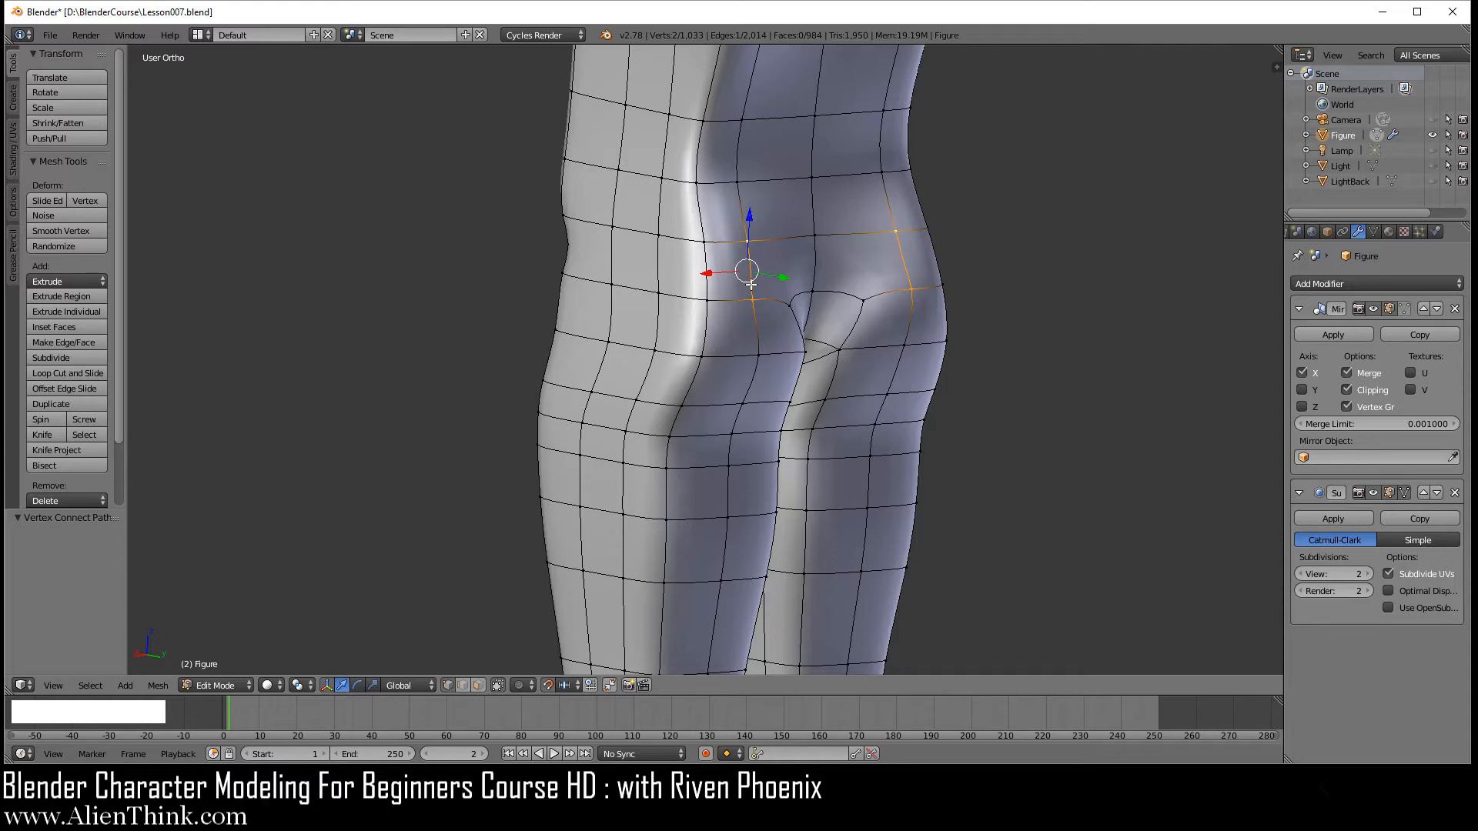
Connect the top vertex of the leg loop to the torso vertex above it on the front of the pelvis.
right_click(754, 300)
shift+right_click(816, 118)
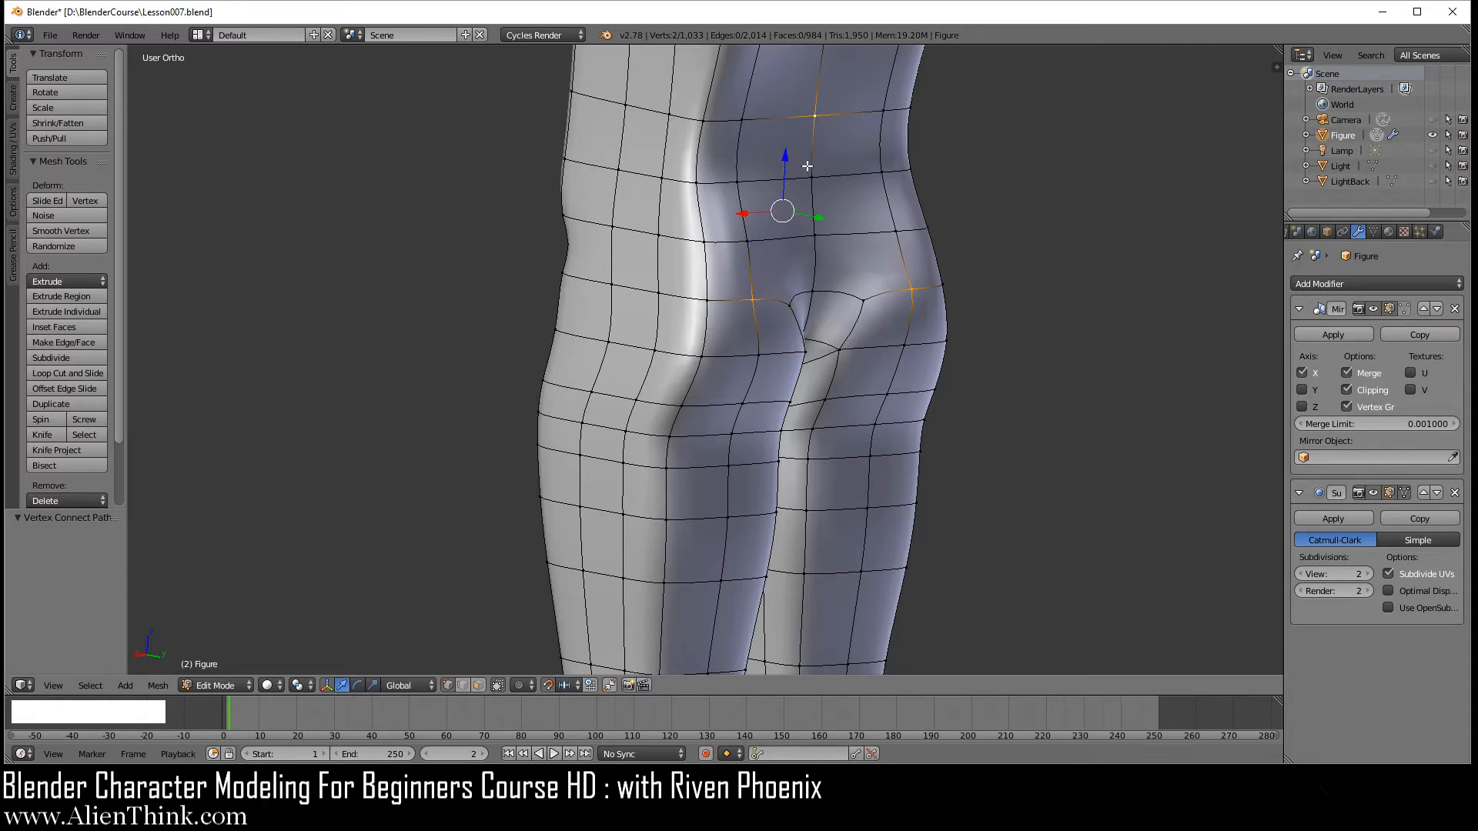
middle_drag(607, 350, 612, 378)
right_click(636, 295)
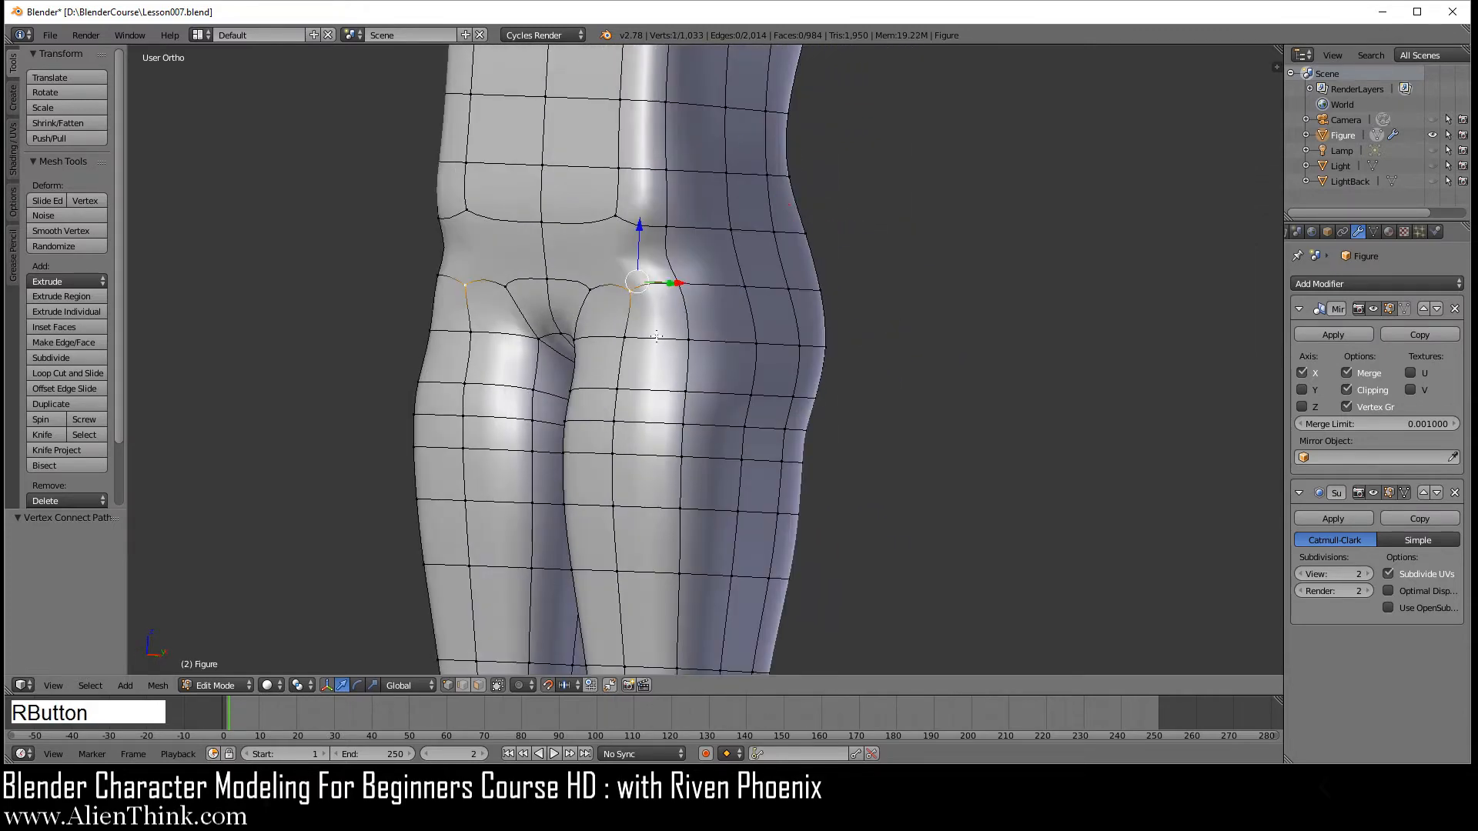
shift+right_click(621, 231)
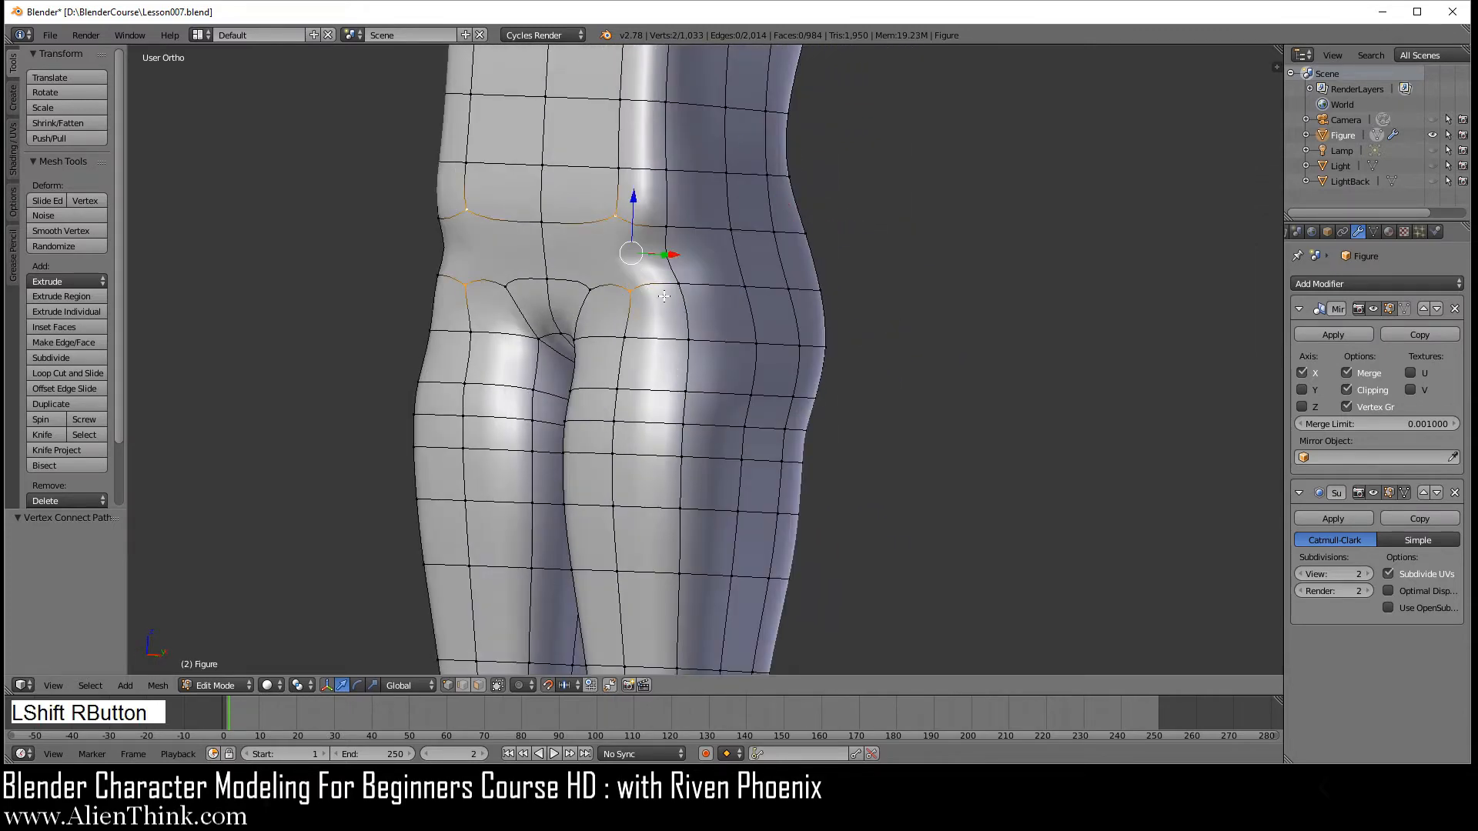
key(j)
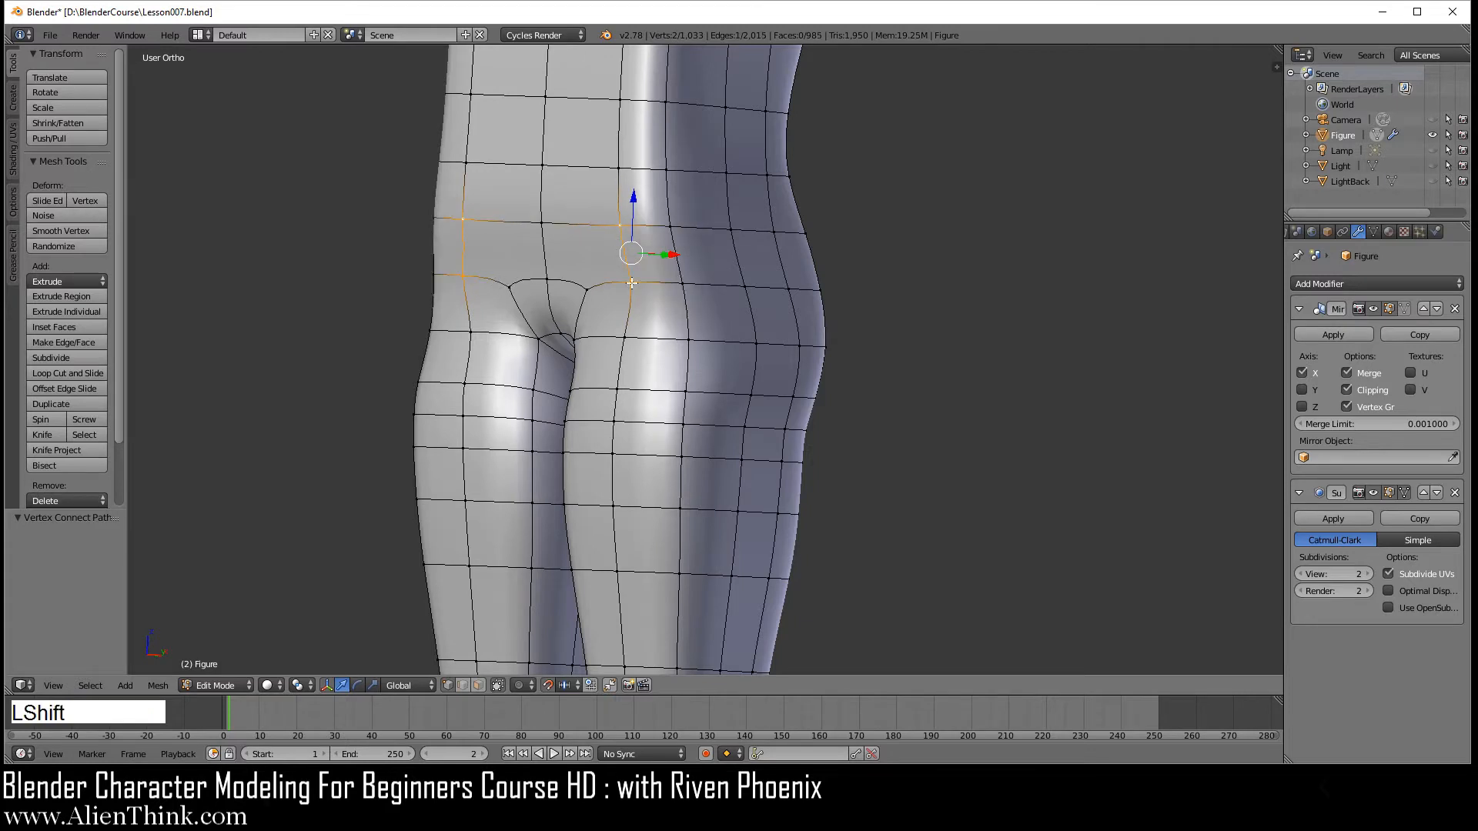
Add one centered lengthwise loop cut down the front of the torso, between the midline and the adjacent vertical loop.
shift+middle_drag(614, 239, 613, 522)
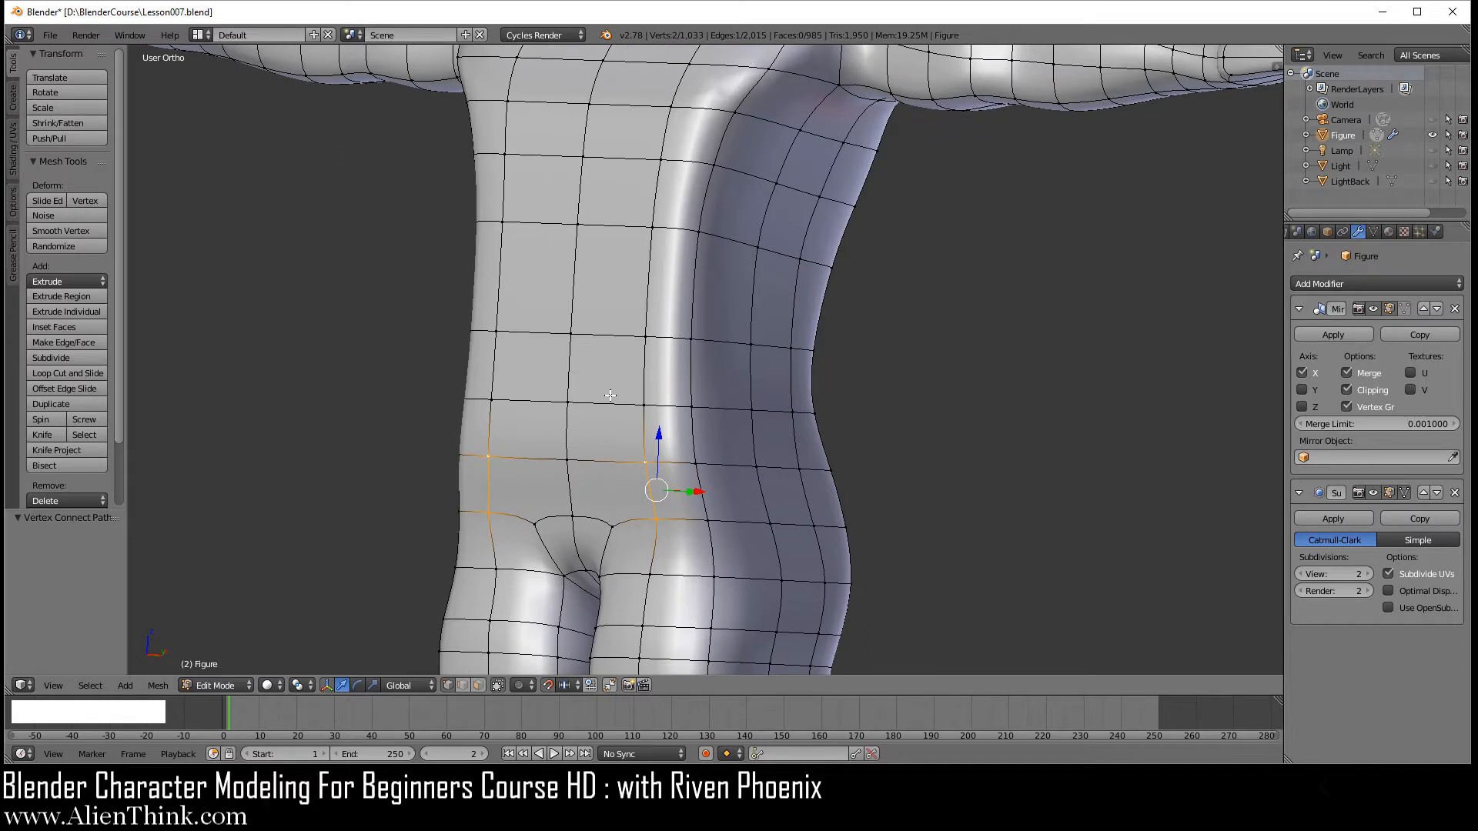
key(ctrl)
key(ctrl+r)
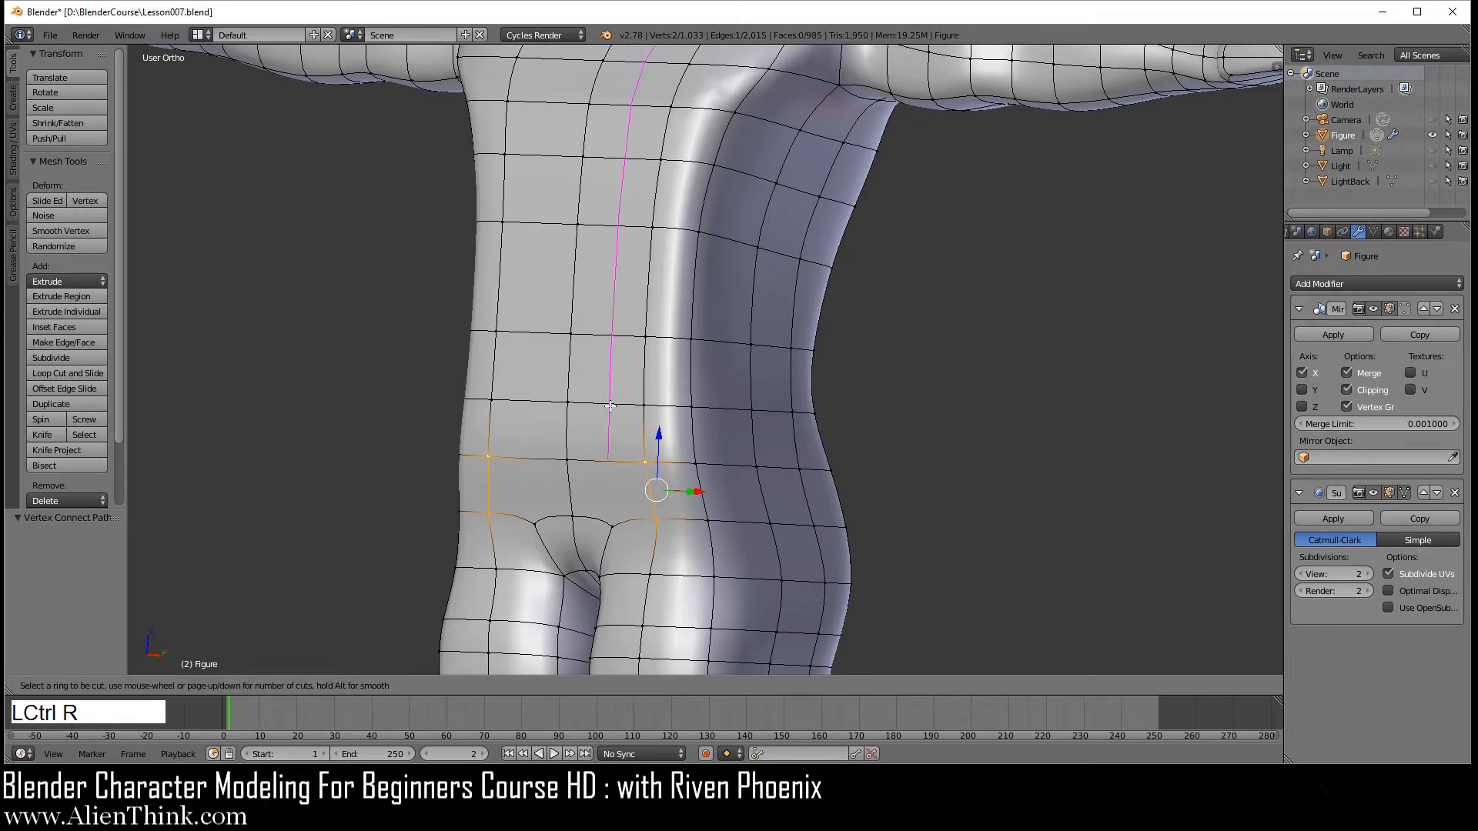
click(612, 380)
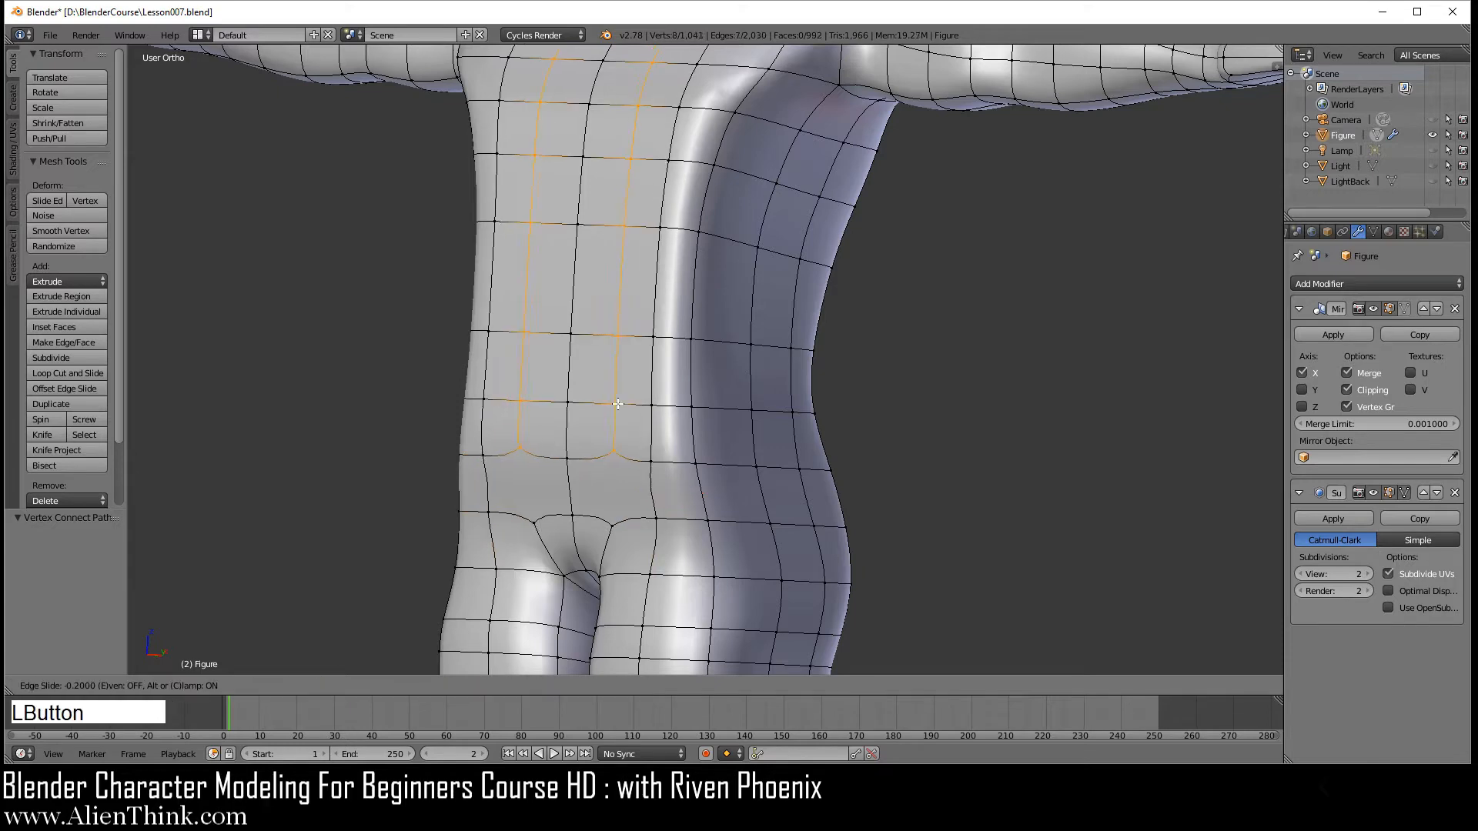
right_click(662, 530)
Add one centered lengthwise loop cut down the back of the torso, between the spine line and the adjacent vertical loop.
middle_drag(854, 402, 553, 361)
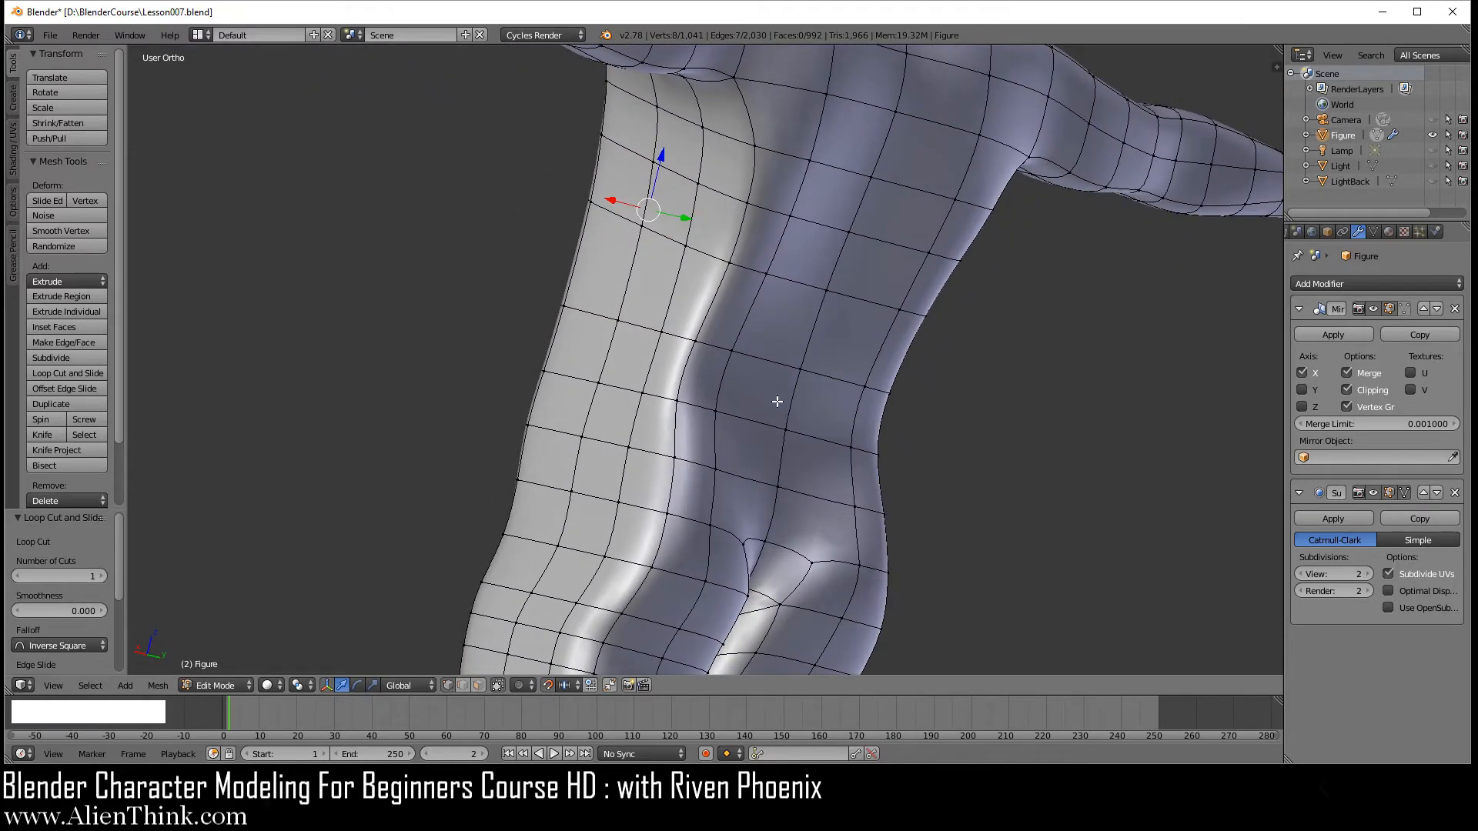
key(ctrl+r)
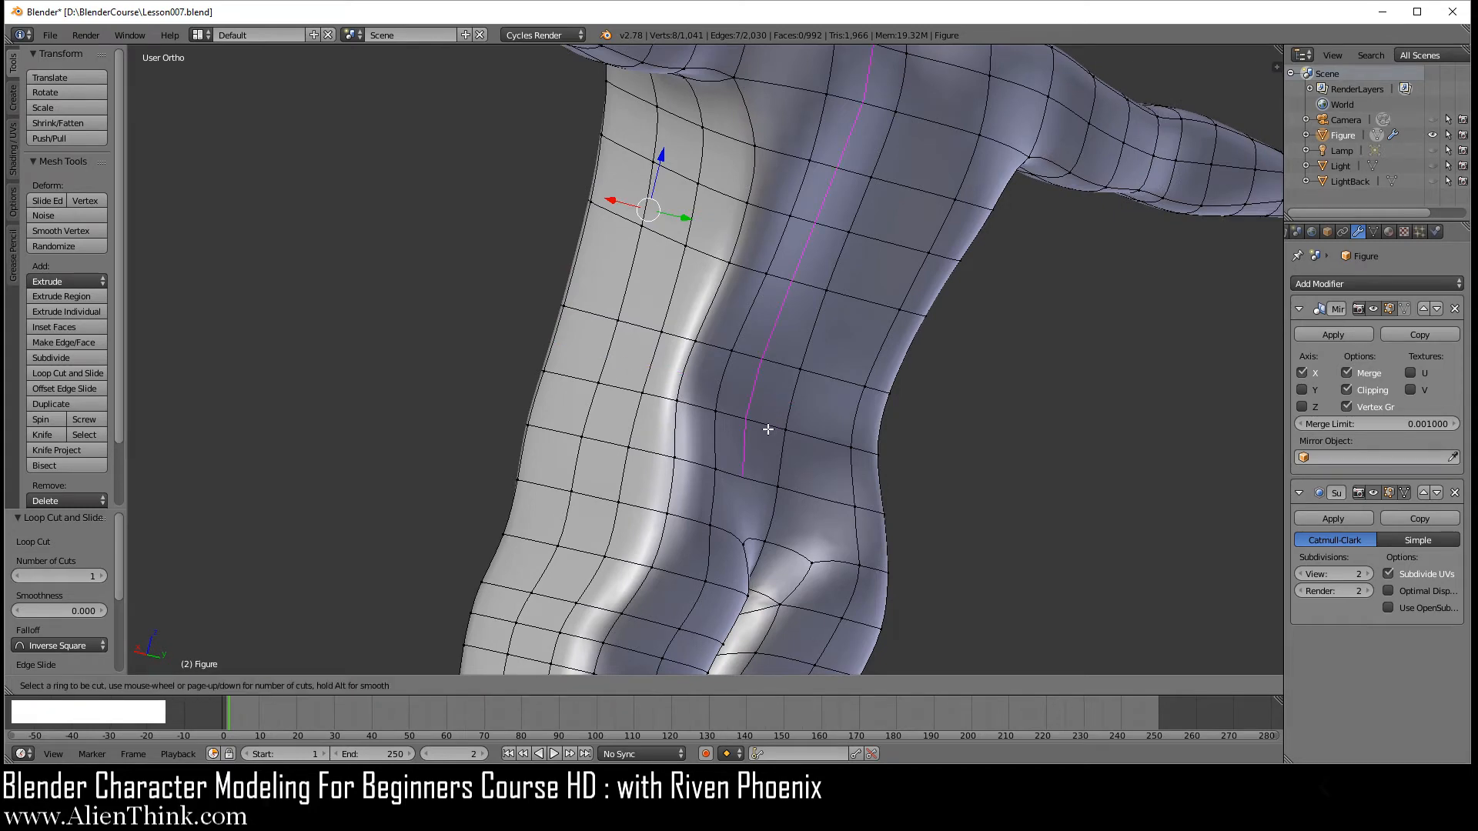
click(773, 434)
right_click(770, 433)
Connect the bottom vertex of the new back loop to the vertex below it beside the buttock cleft.
middle_drag(770, 433, 741, 493)
right_click(735, 522)
shift+right_click(726, 452)
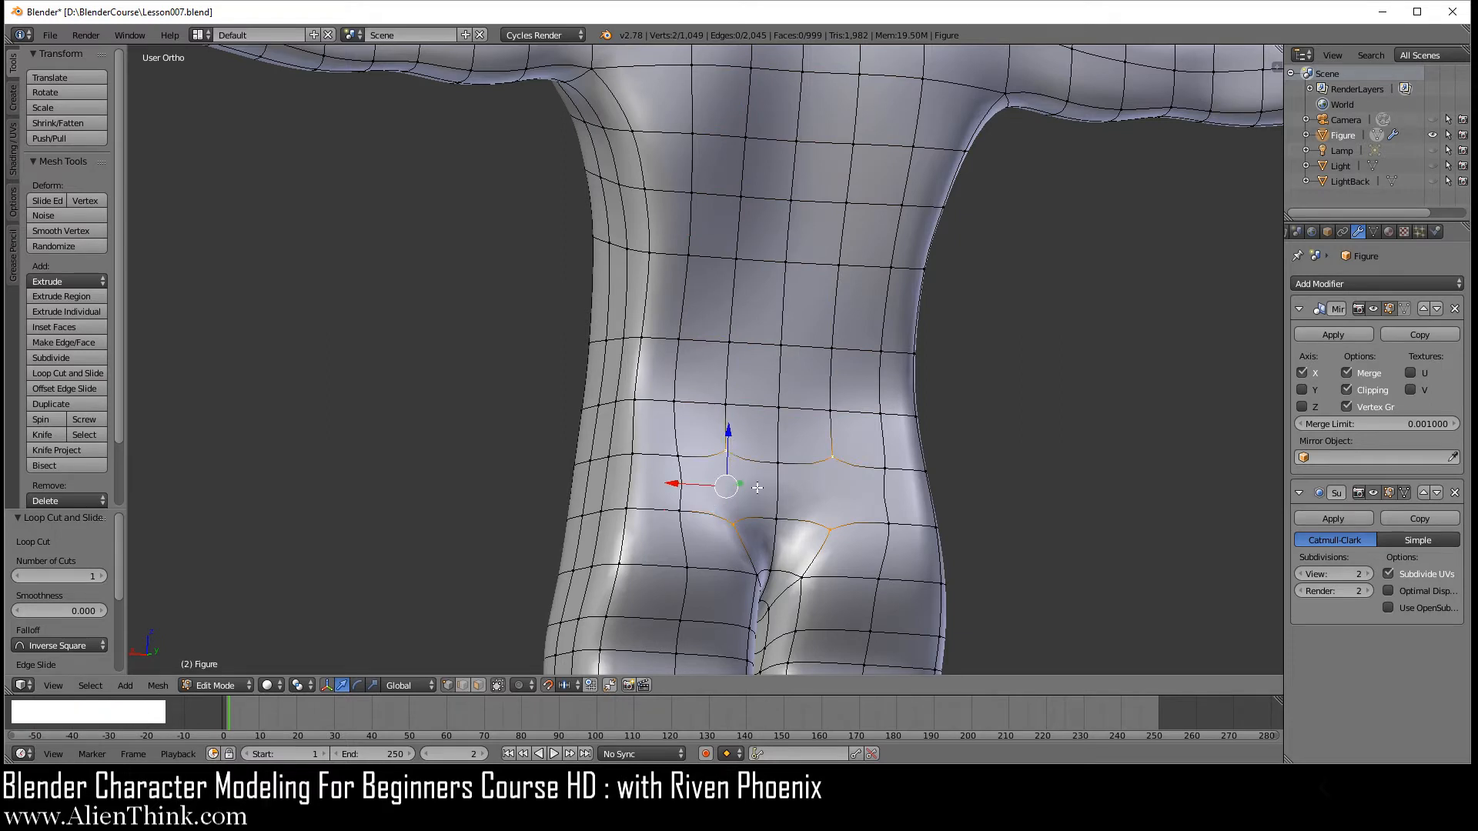
key(j)
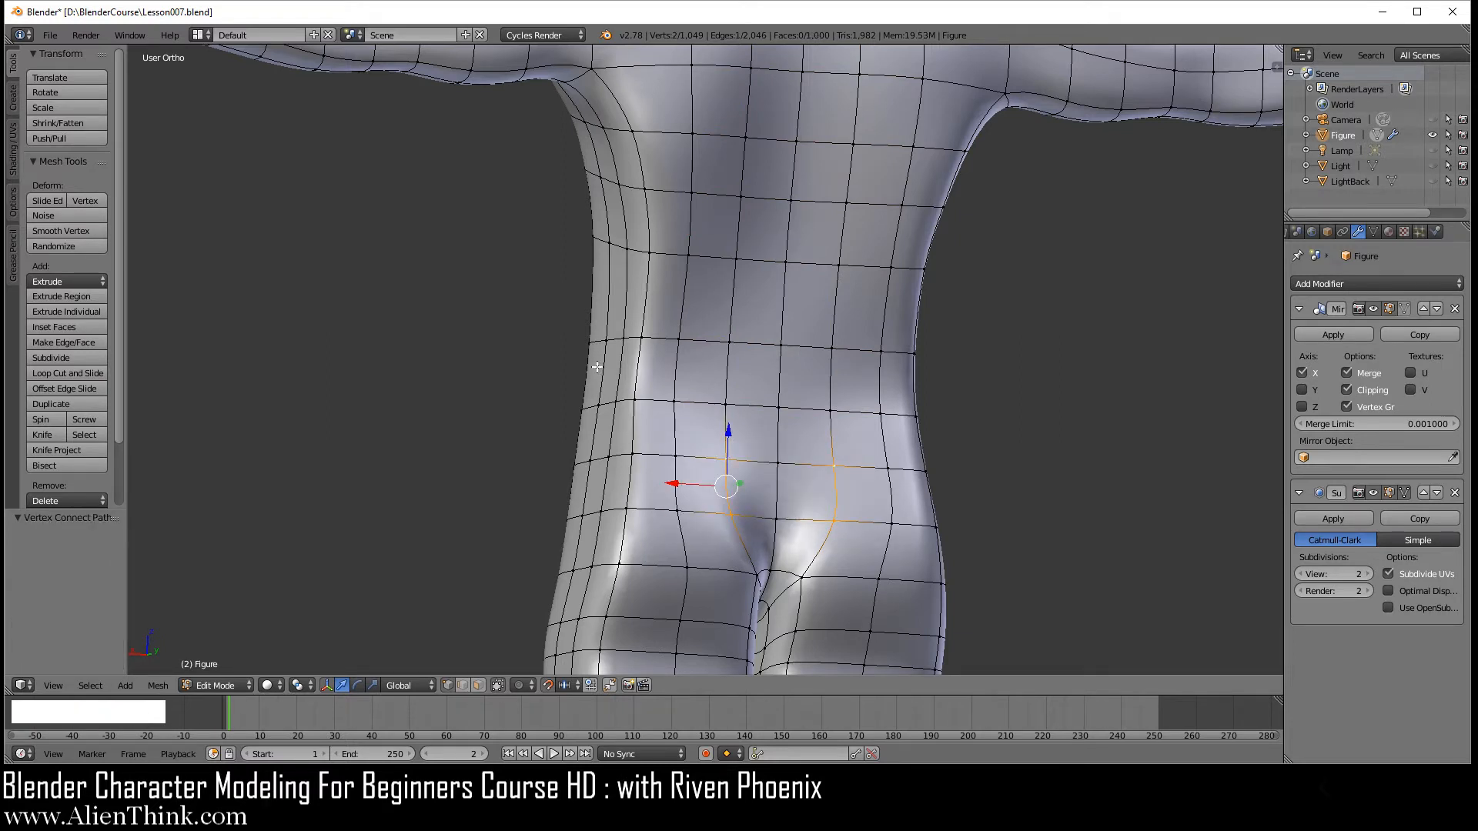
Connect the top vertex of the new back loop to the vertex above it at the back of the neck base.
shift+middle_drag(753, 191, 743, 442)
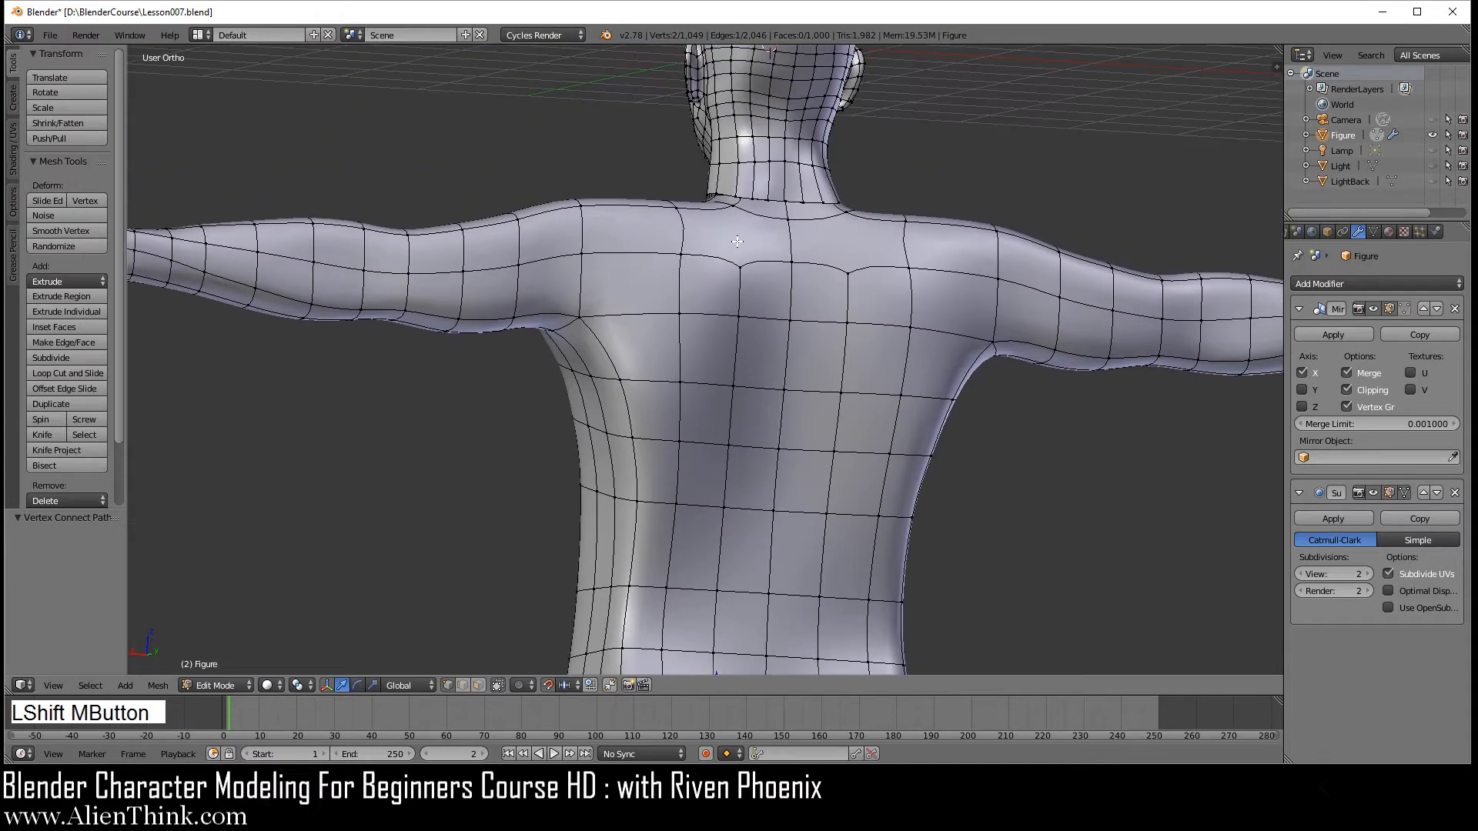
middle_drag(737, 241, 737, 304)
right_click(741, 296)
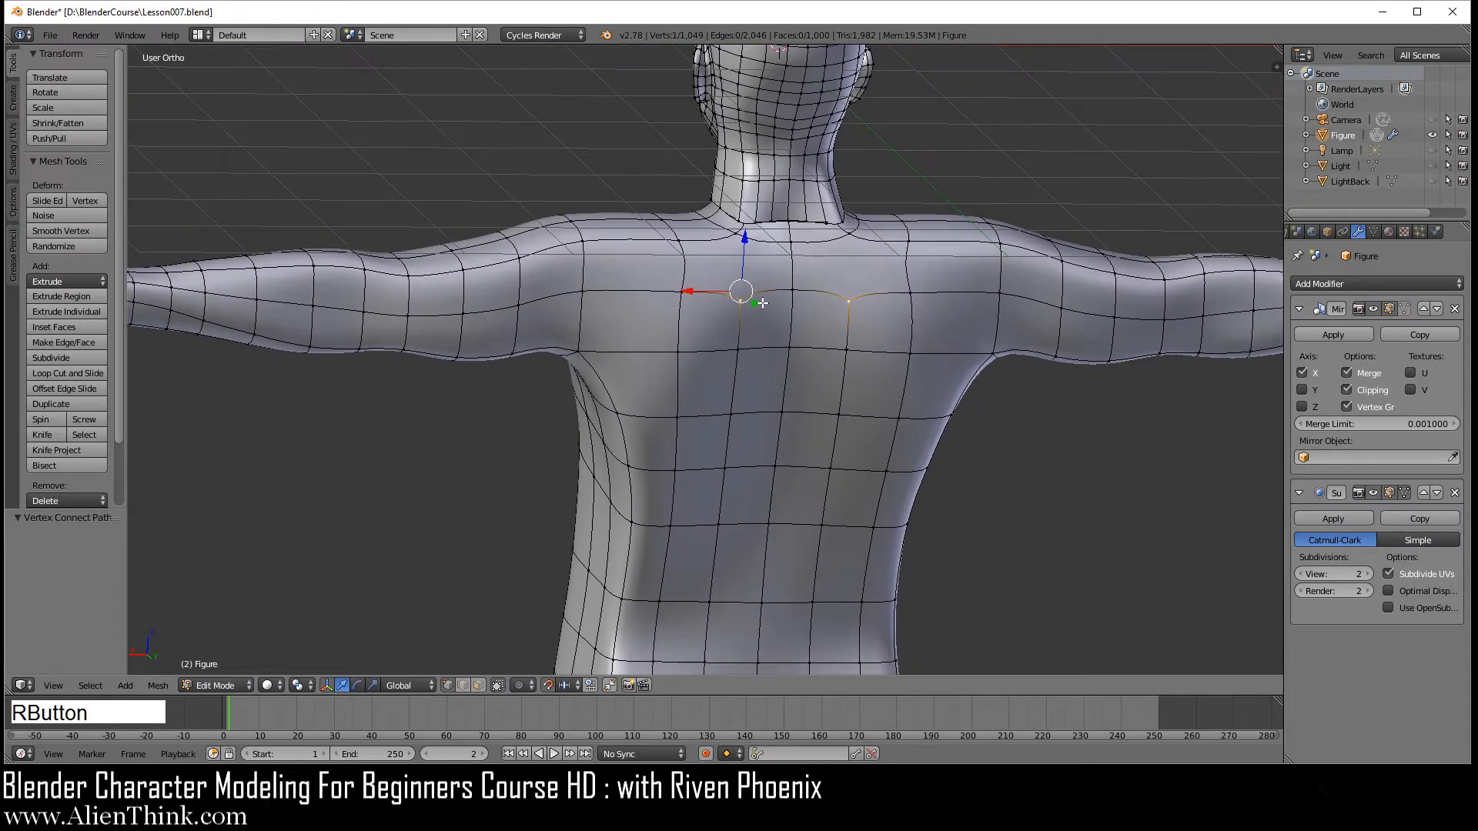
shift+right_click(732, 232)
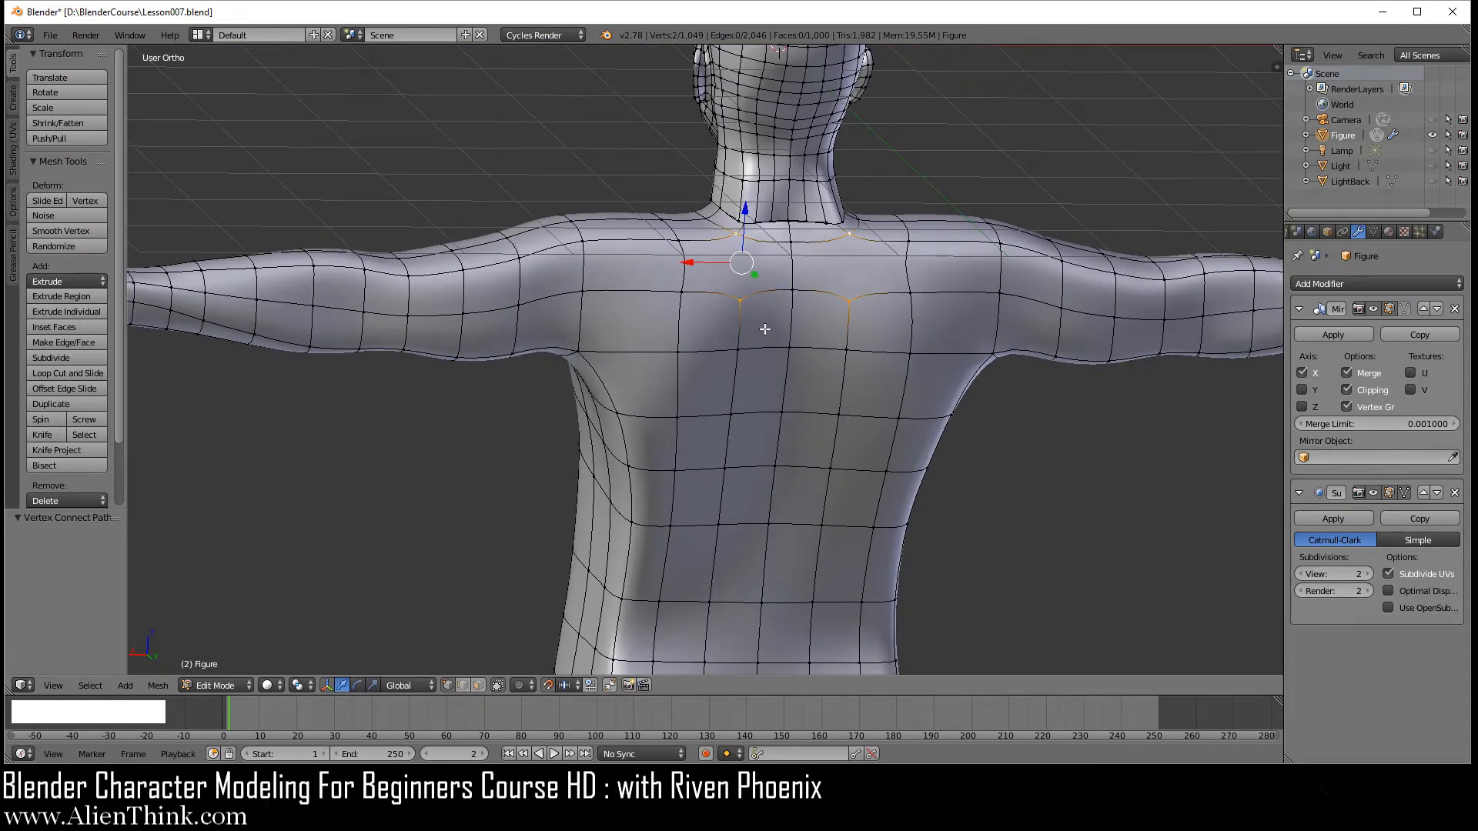
key(j)
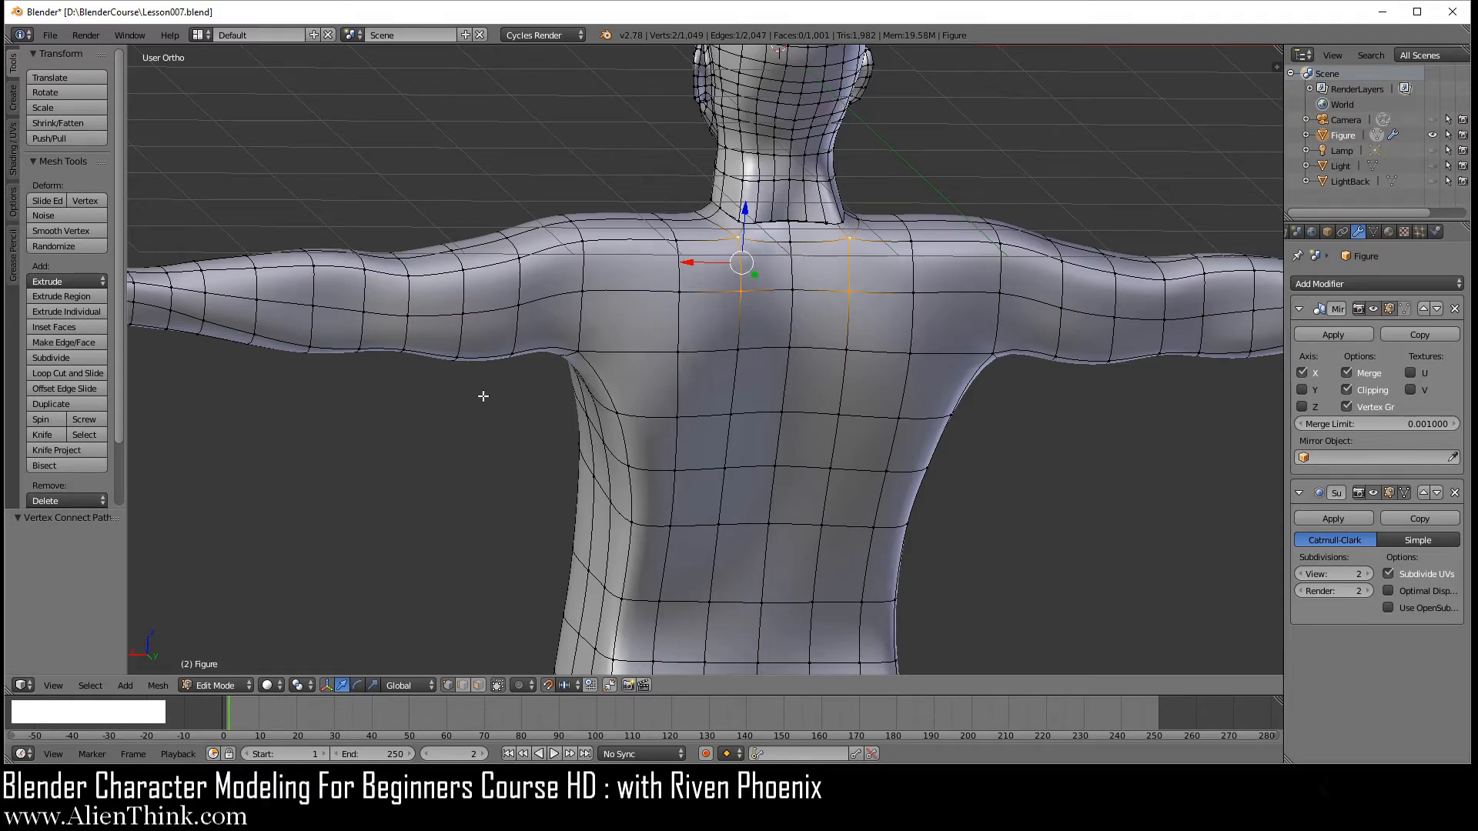
Connect the top vertex of the new front torso loop to the vertex above it at the front of the neck base.
middle_drag(483, 396, 770, 331)
right_click(690, 277)
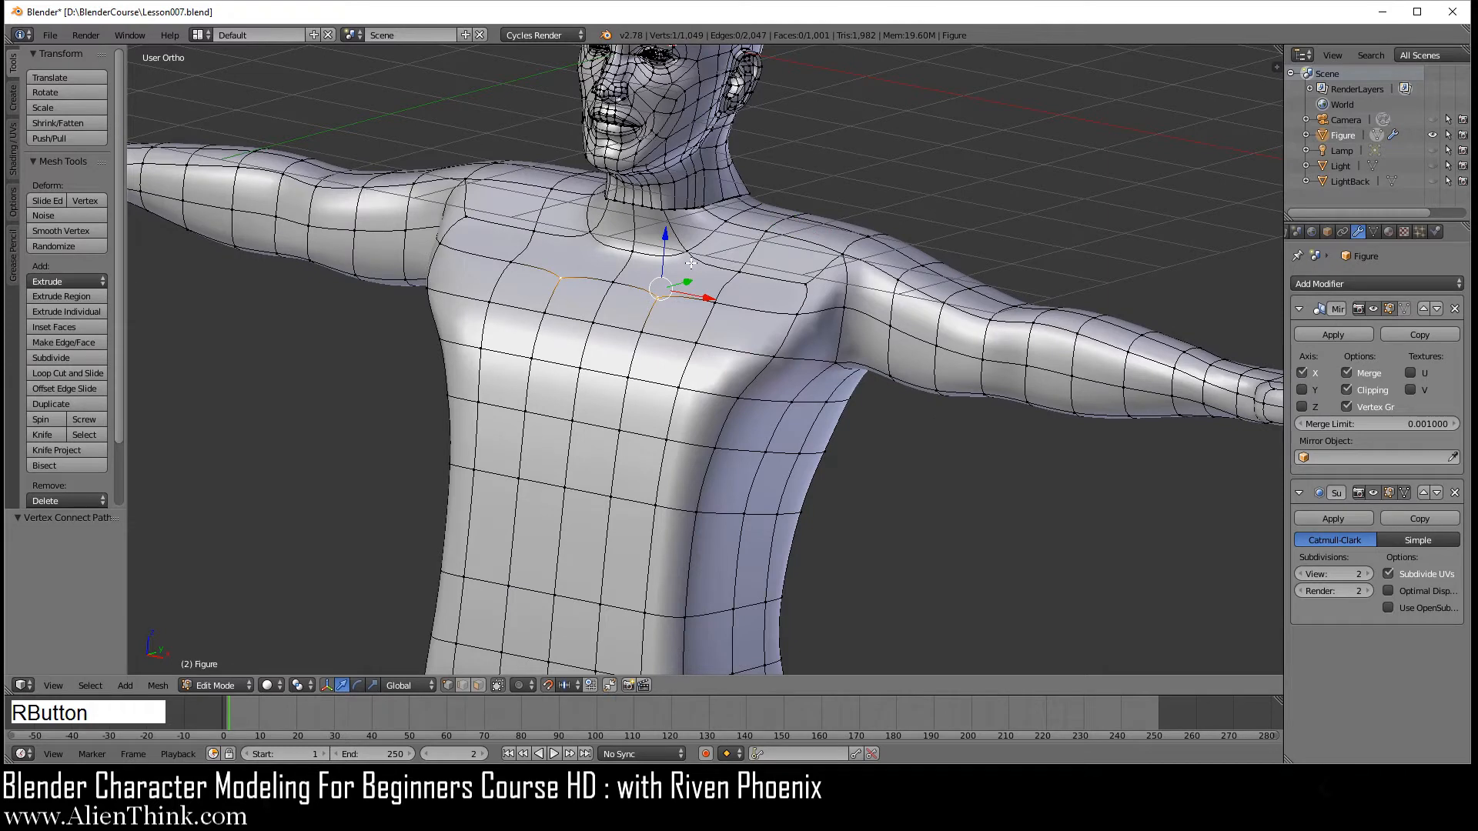
key(shift)
shift+right_click(690, 259)
key(j)
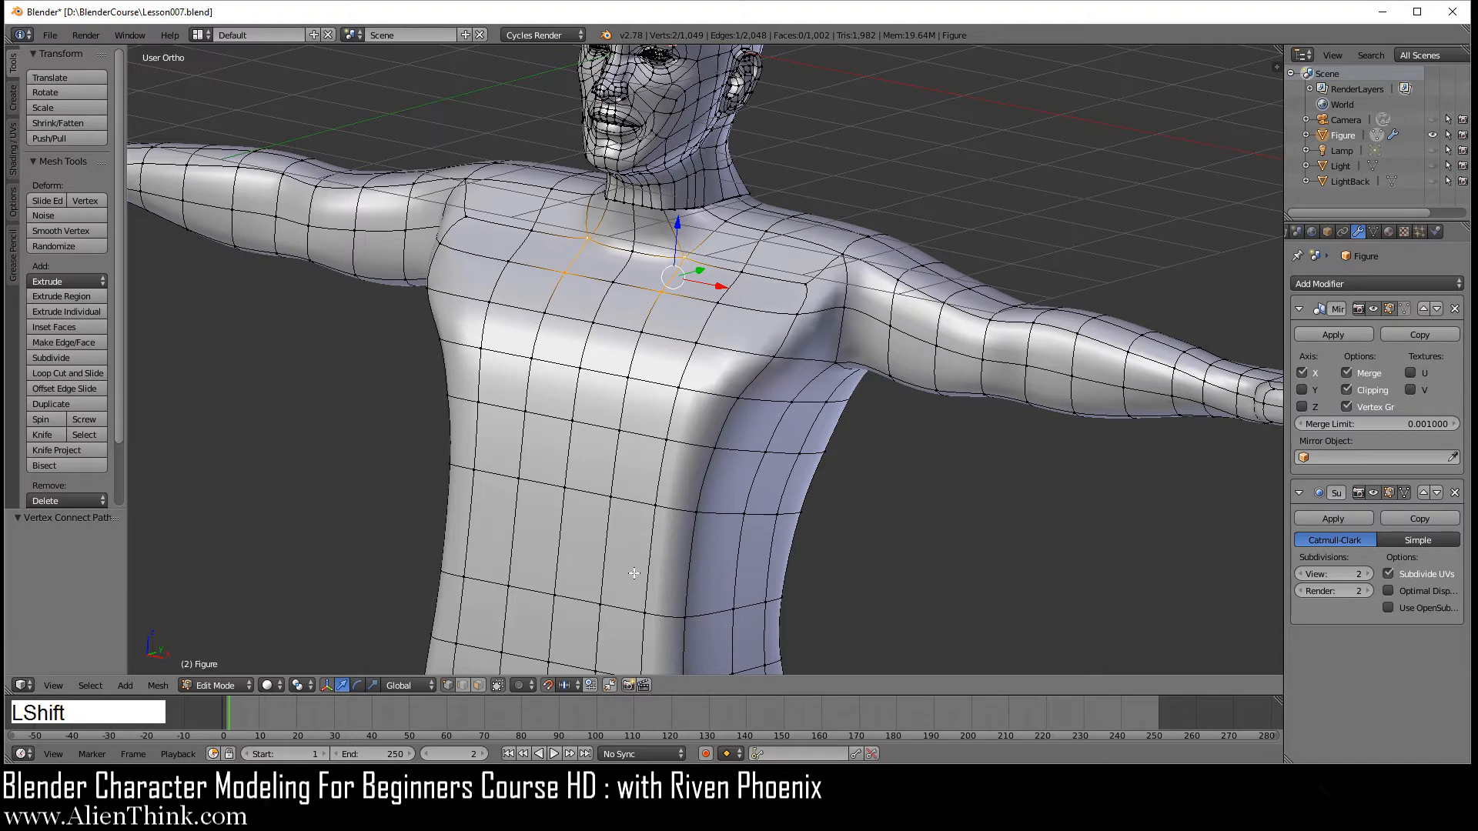
Connect the bottom vertex of the new front torso loop to the vertex below it above the crotch.
shift+middle_drag(633, 571, 660, 221)
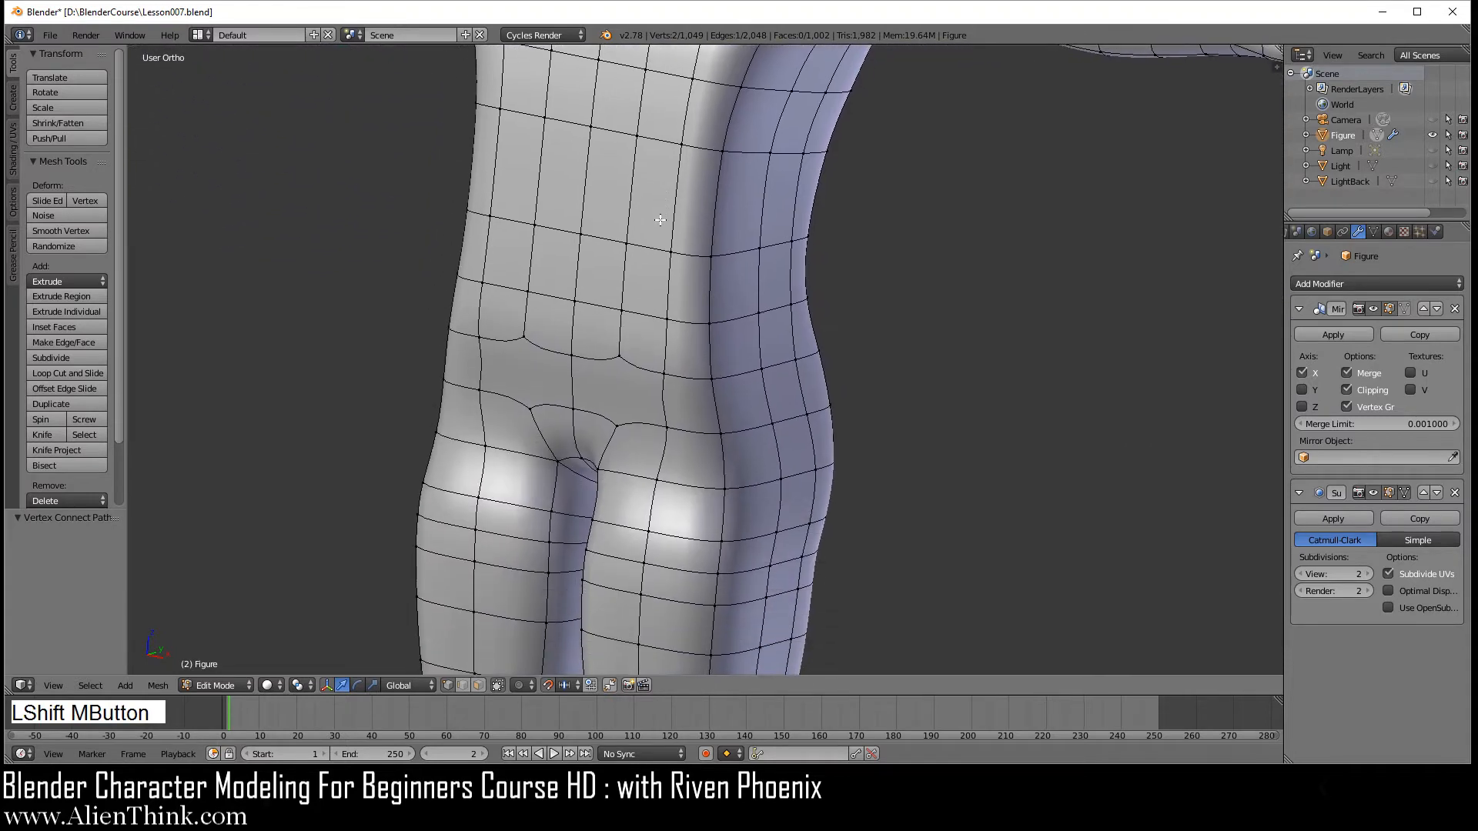
right_click(620, 362)
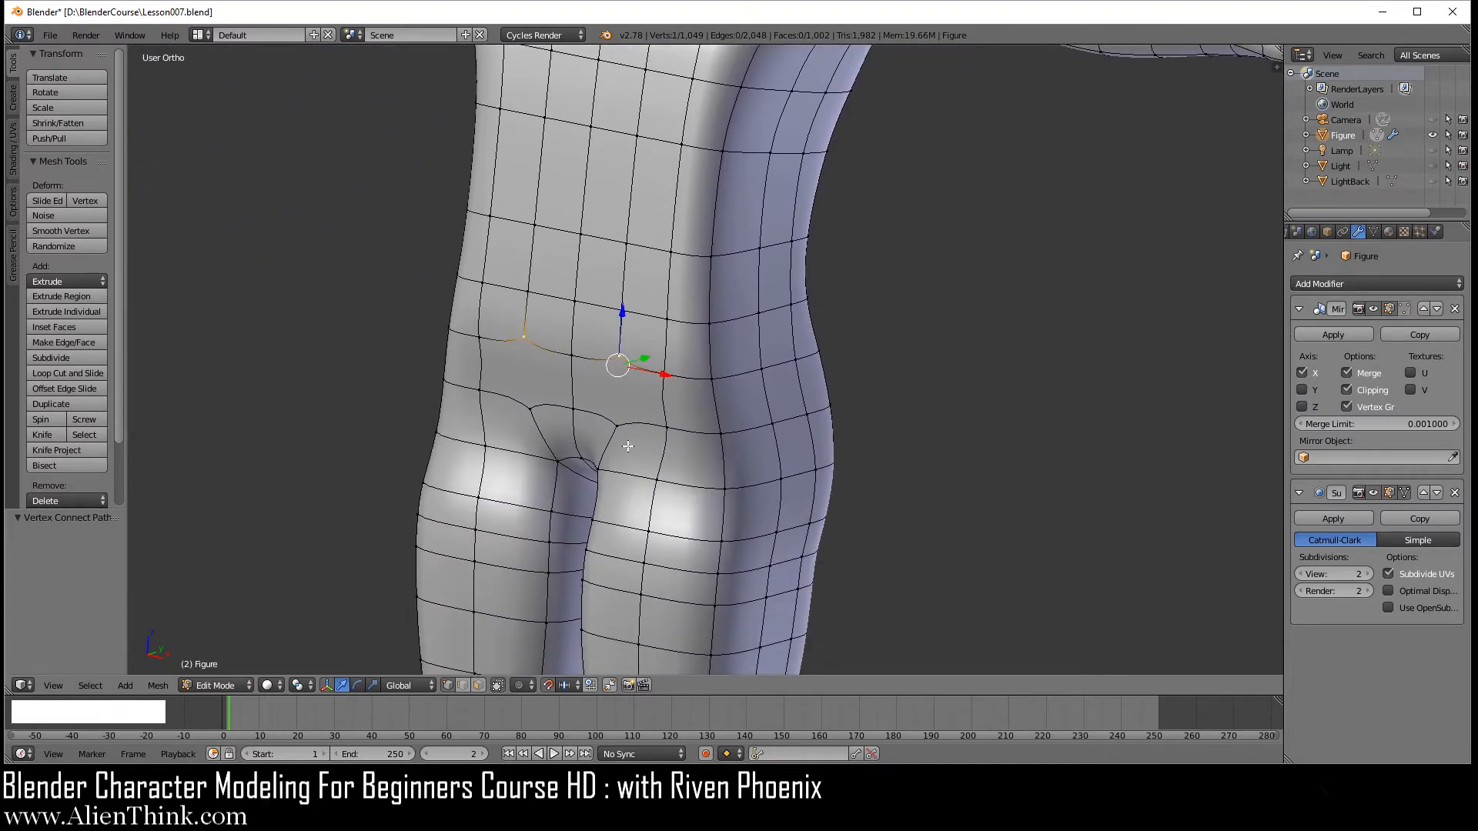
shift+right_click(621, 423)
key(j)
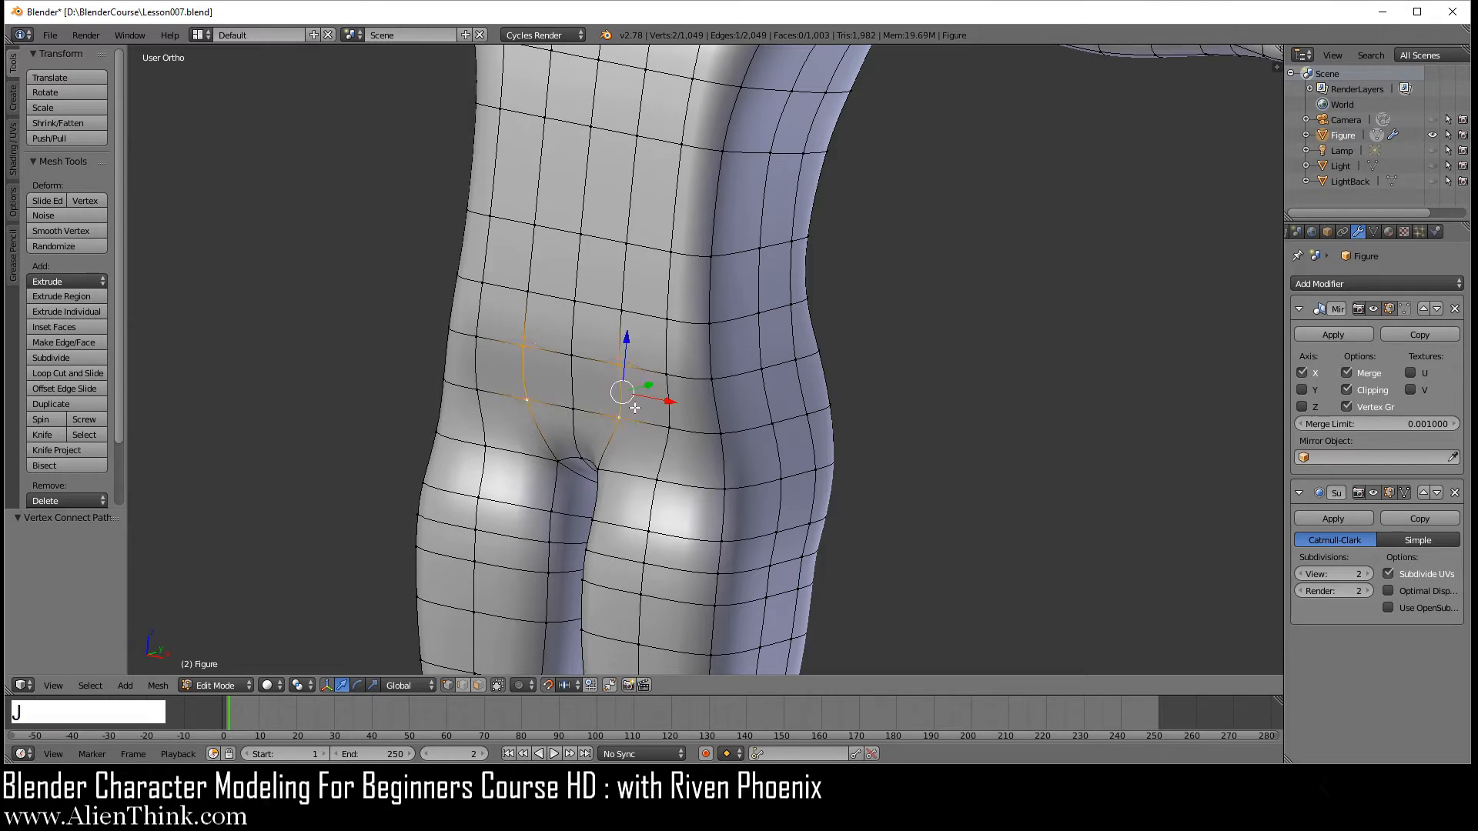
Clear the selection and add one centered horizontal loop cut around the mid-torso, in the wide gap above the waist.
key(KP_1)
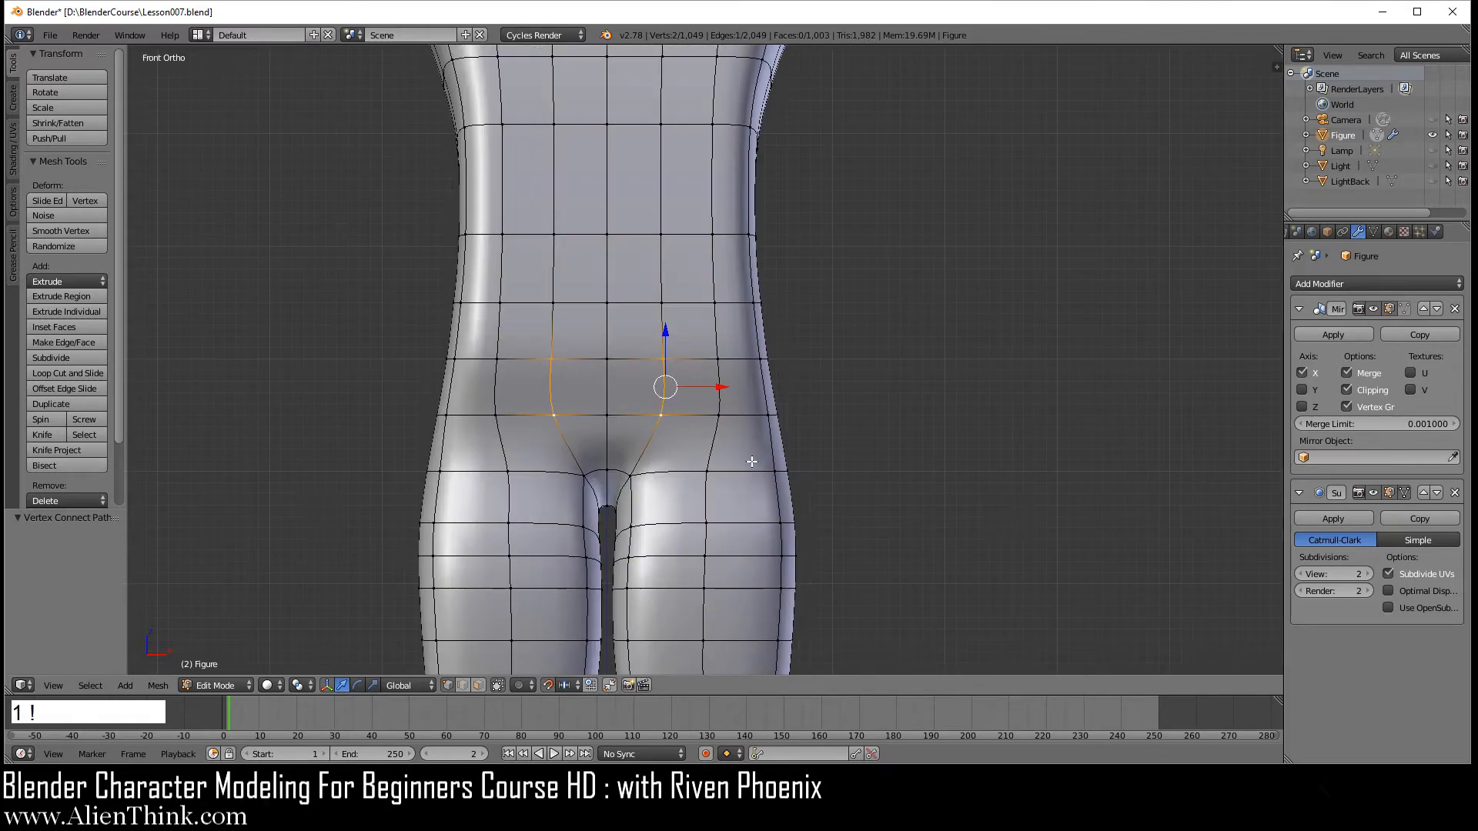
scroll(743, 447, down, 5)
shift+middle_drag(734, 436, 736, 415)
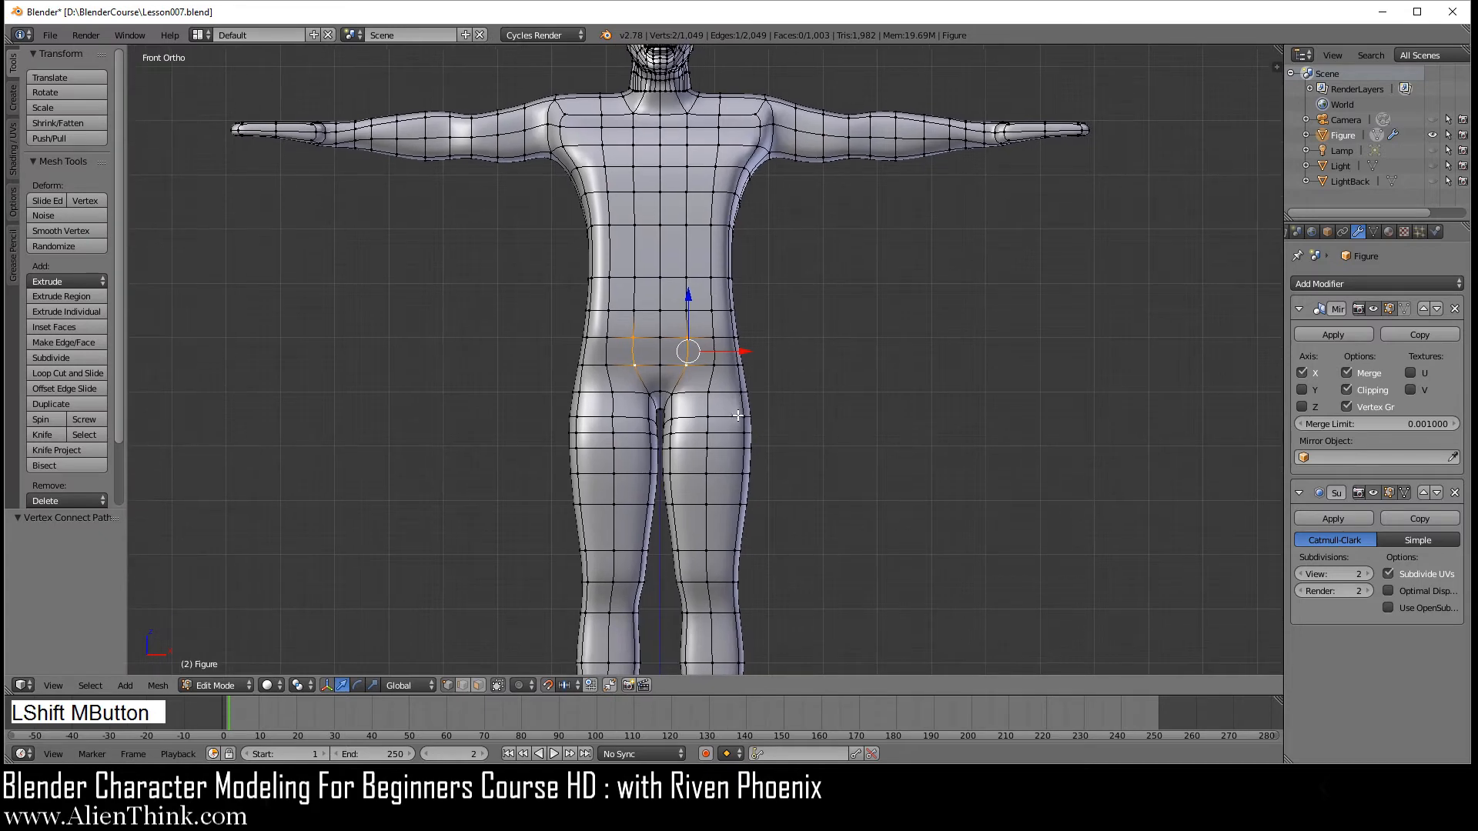
key(a)
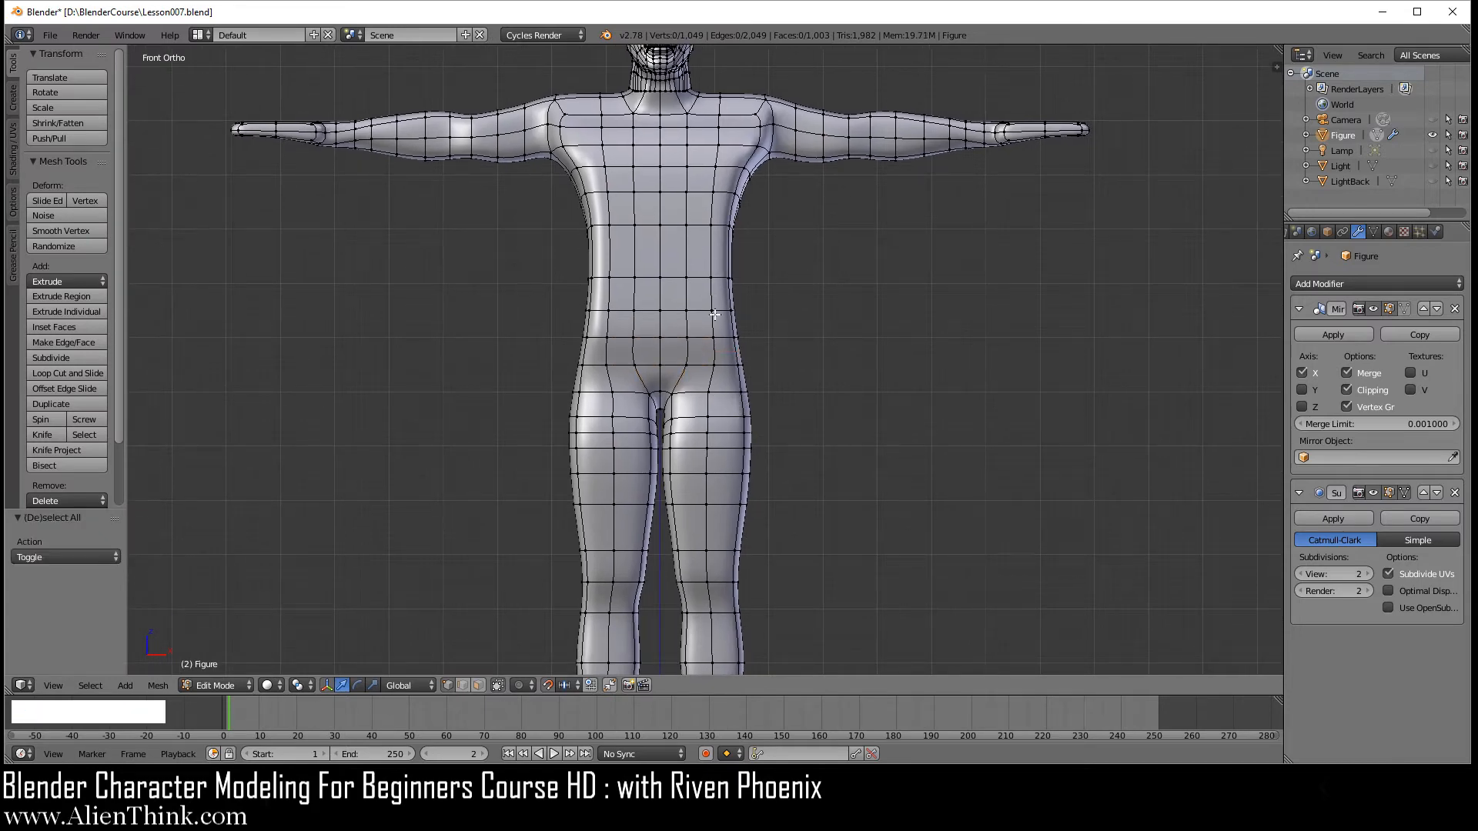
key(shift)
key(ctrl+r)
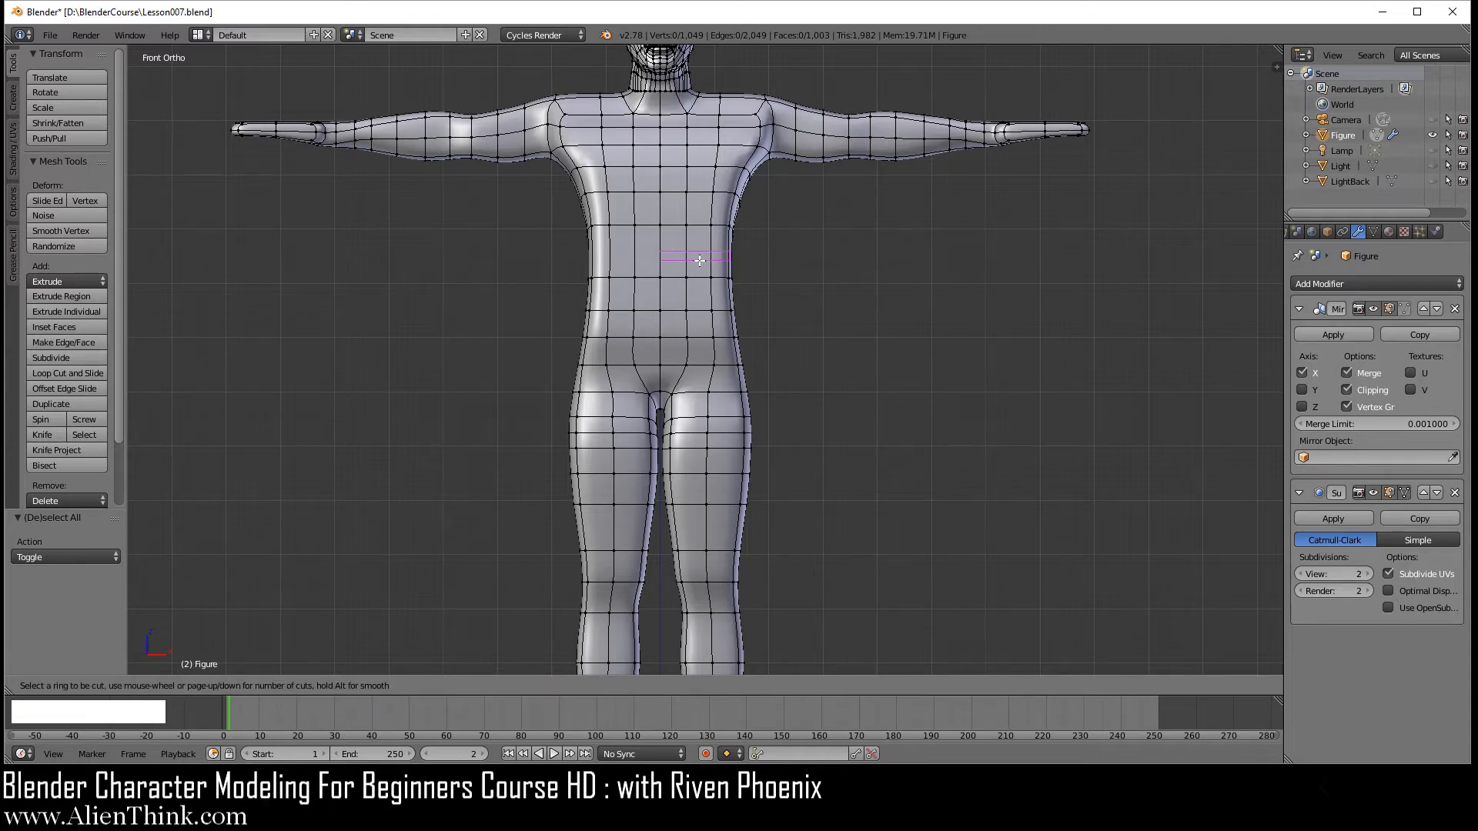
click(699, 260)
right_click(676, 151)
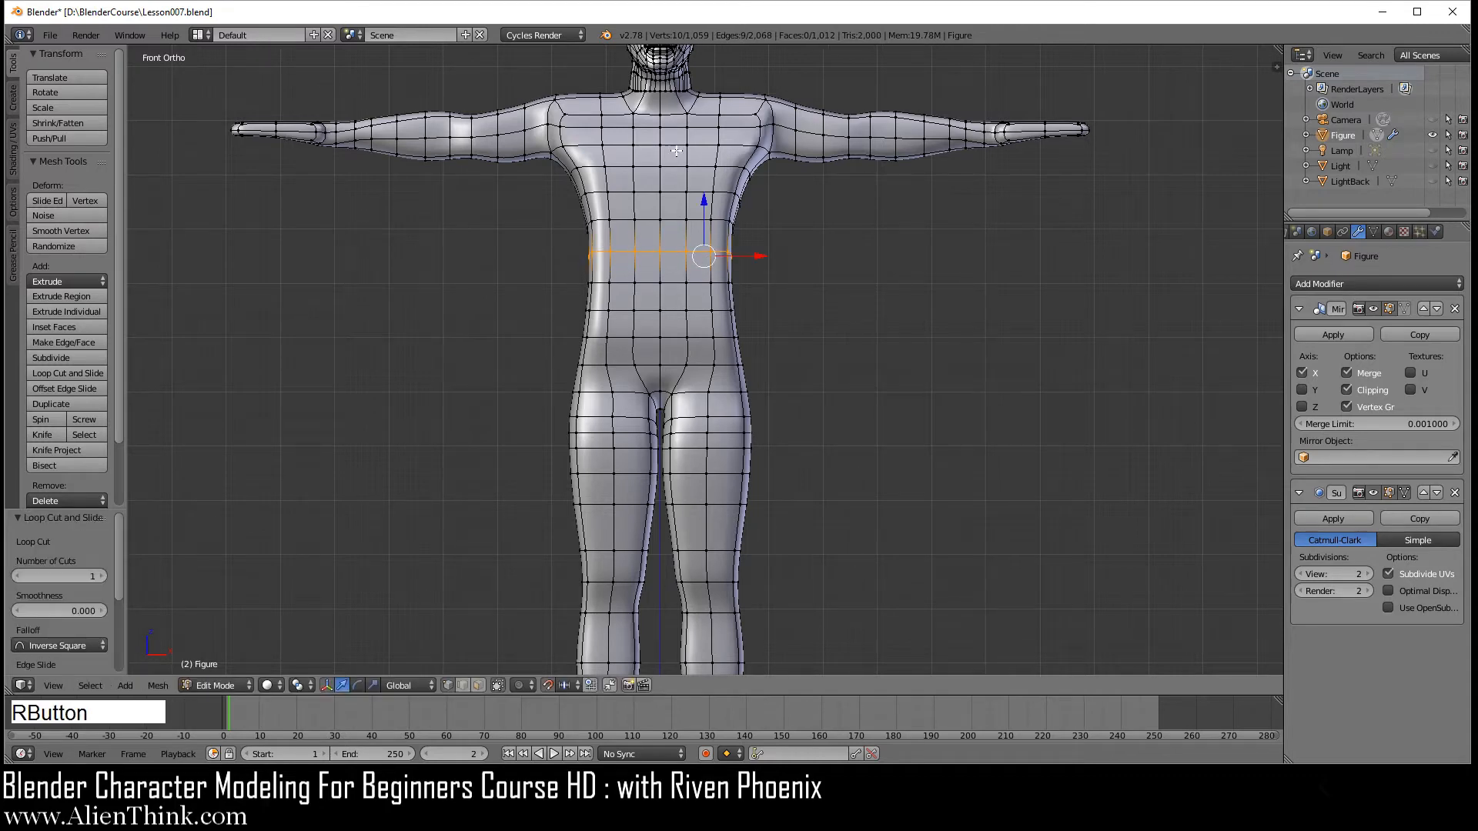
Add one centered horizontal loop cut around the lower thigh, above the knee.
shift+middle_drag(716, 512, 710, 324)
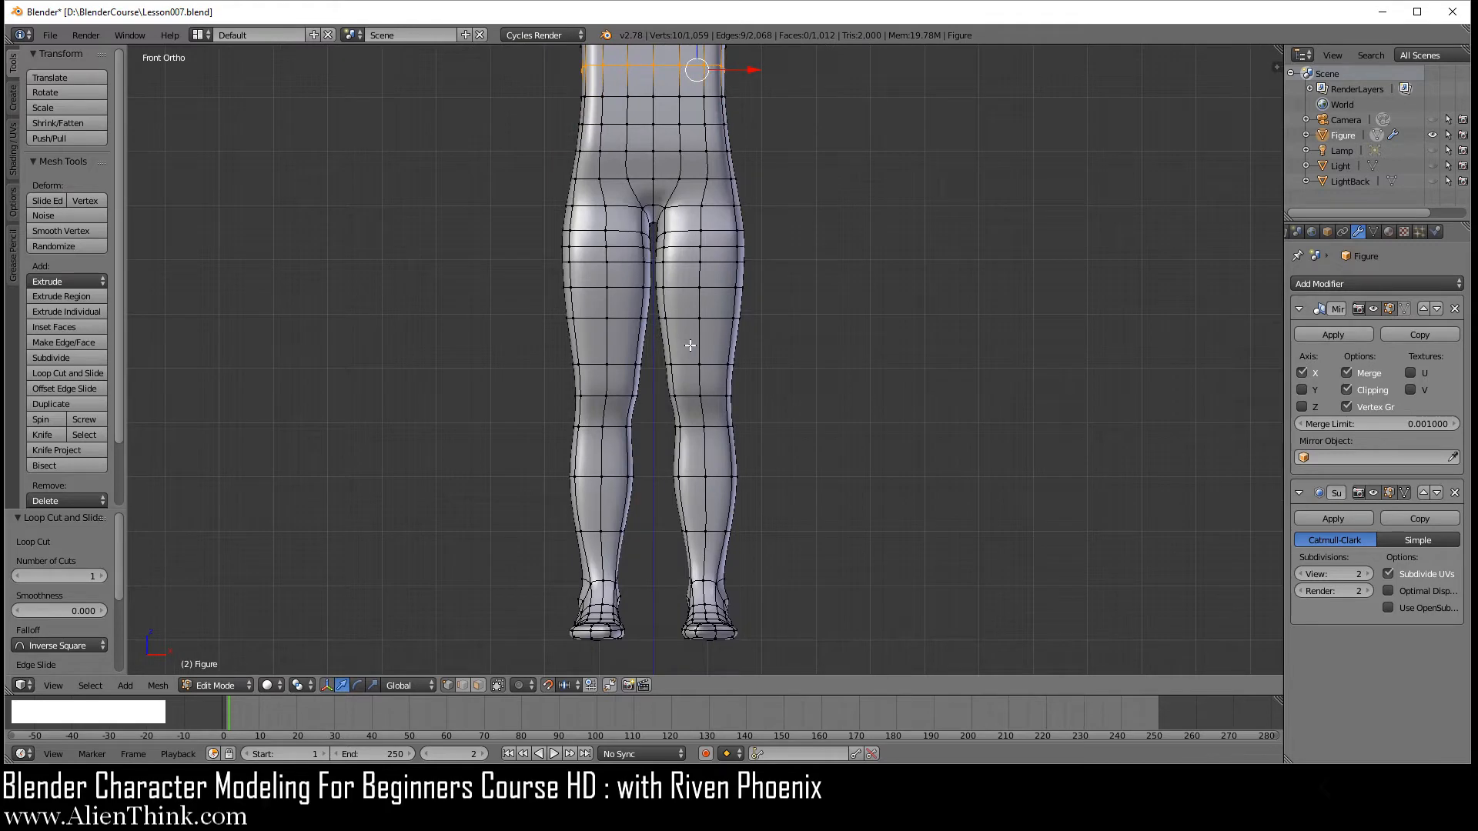
key(ctrl+r)
click(716, 348)
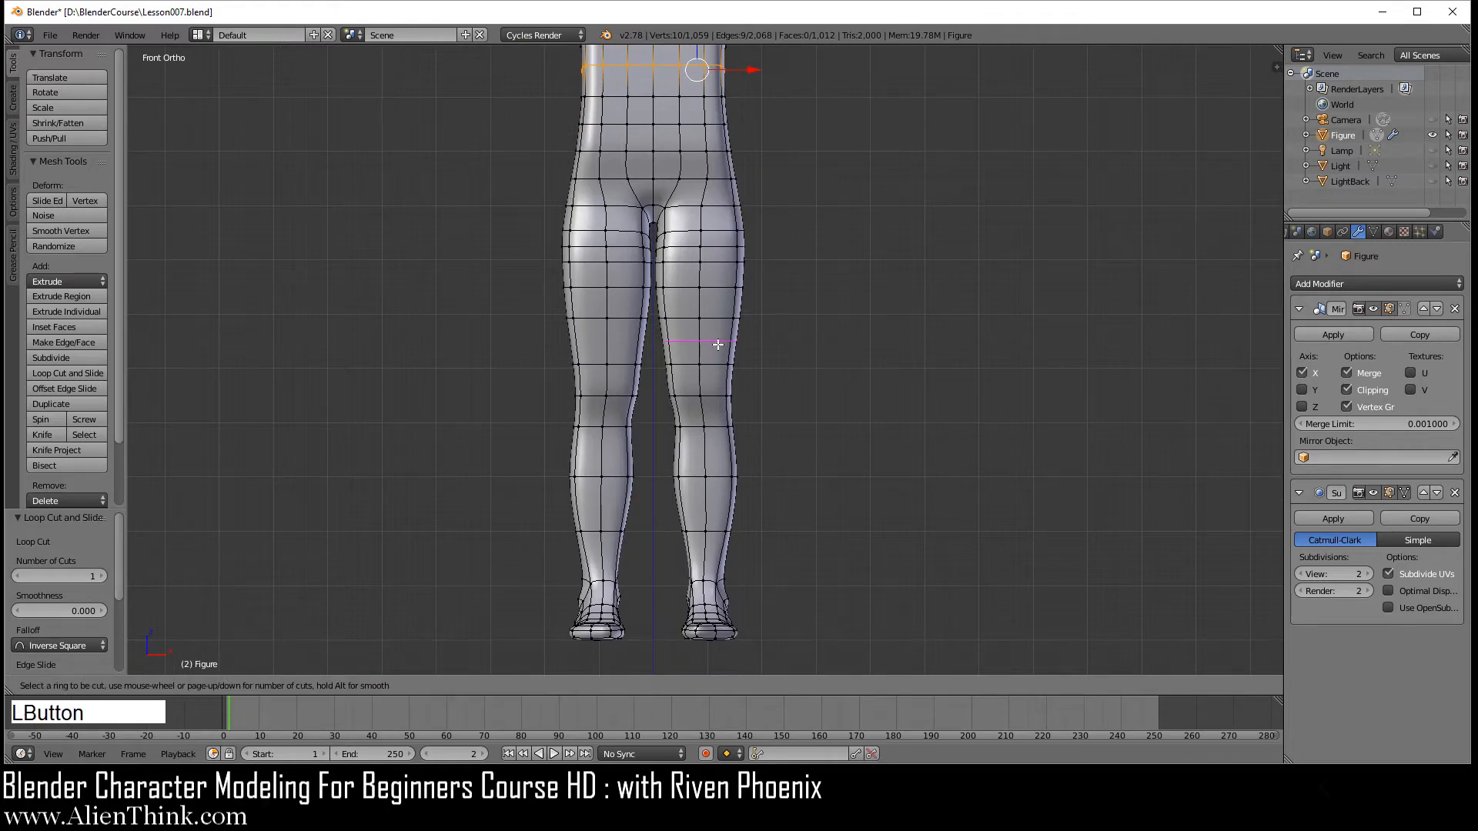
right_click(722, 350)
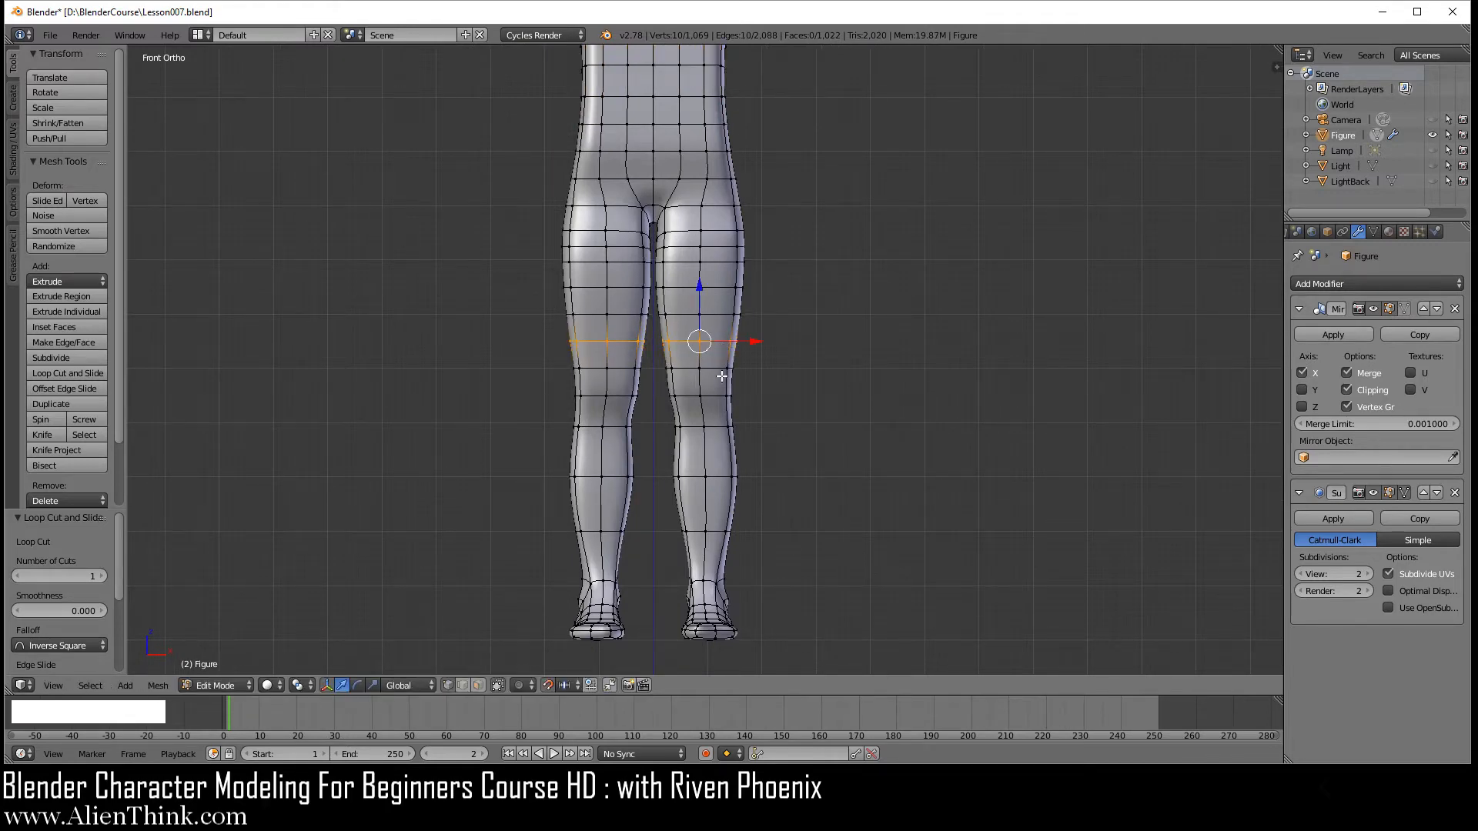
Add three centered horizontal loop cuts around the lower leg, below the knee, at mid-calf and above the ankle, and clear the selection.
key(ctrl+r)
click(718, 455)
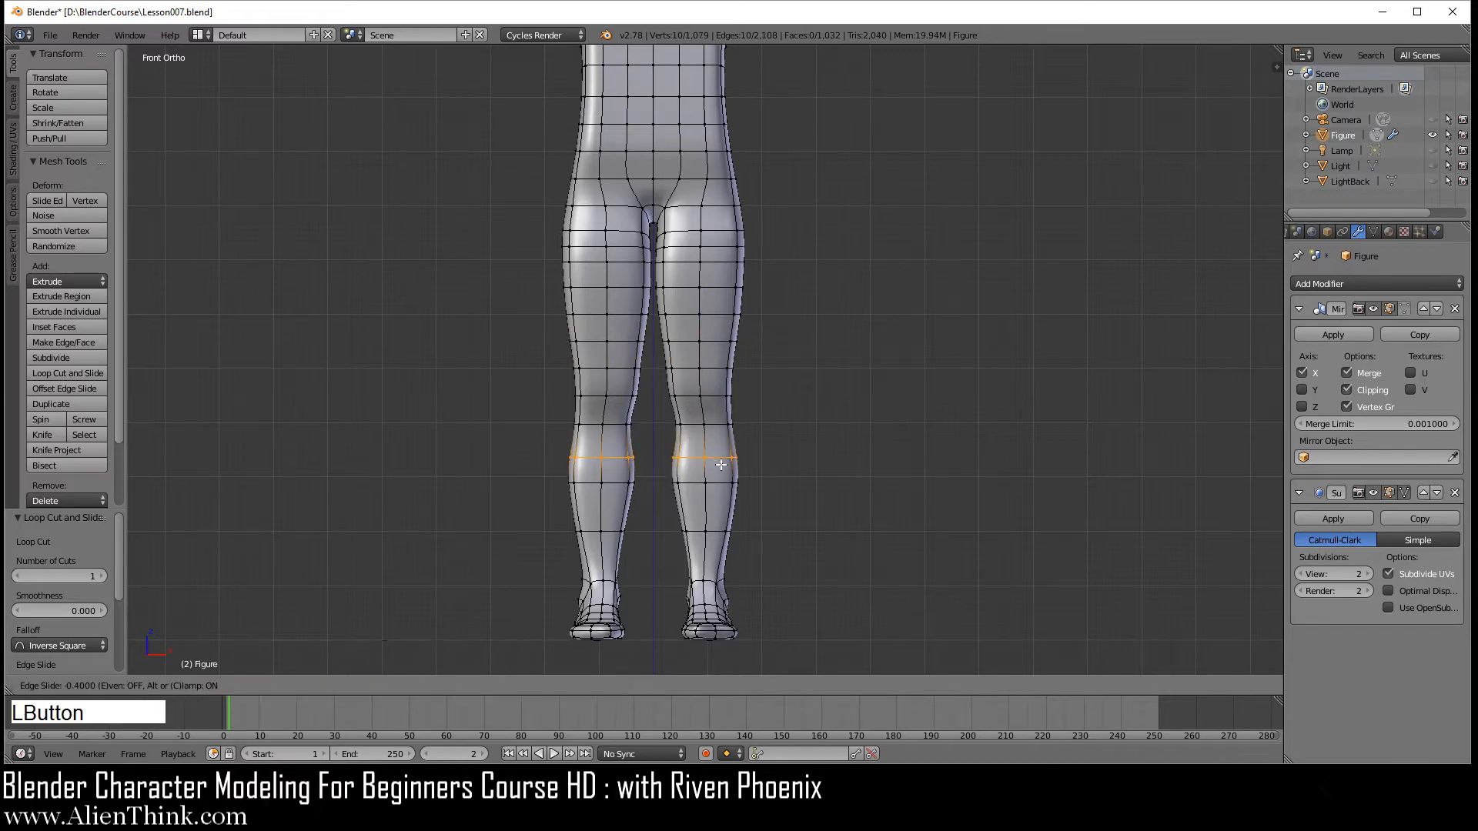
right_click(719, 463)
key(ctrl+r)
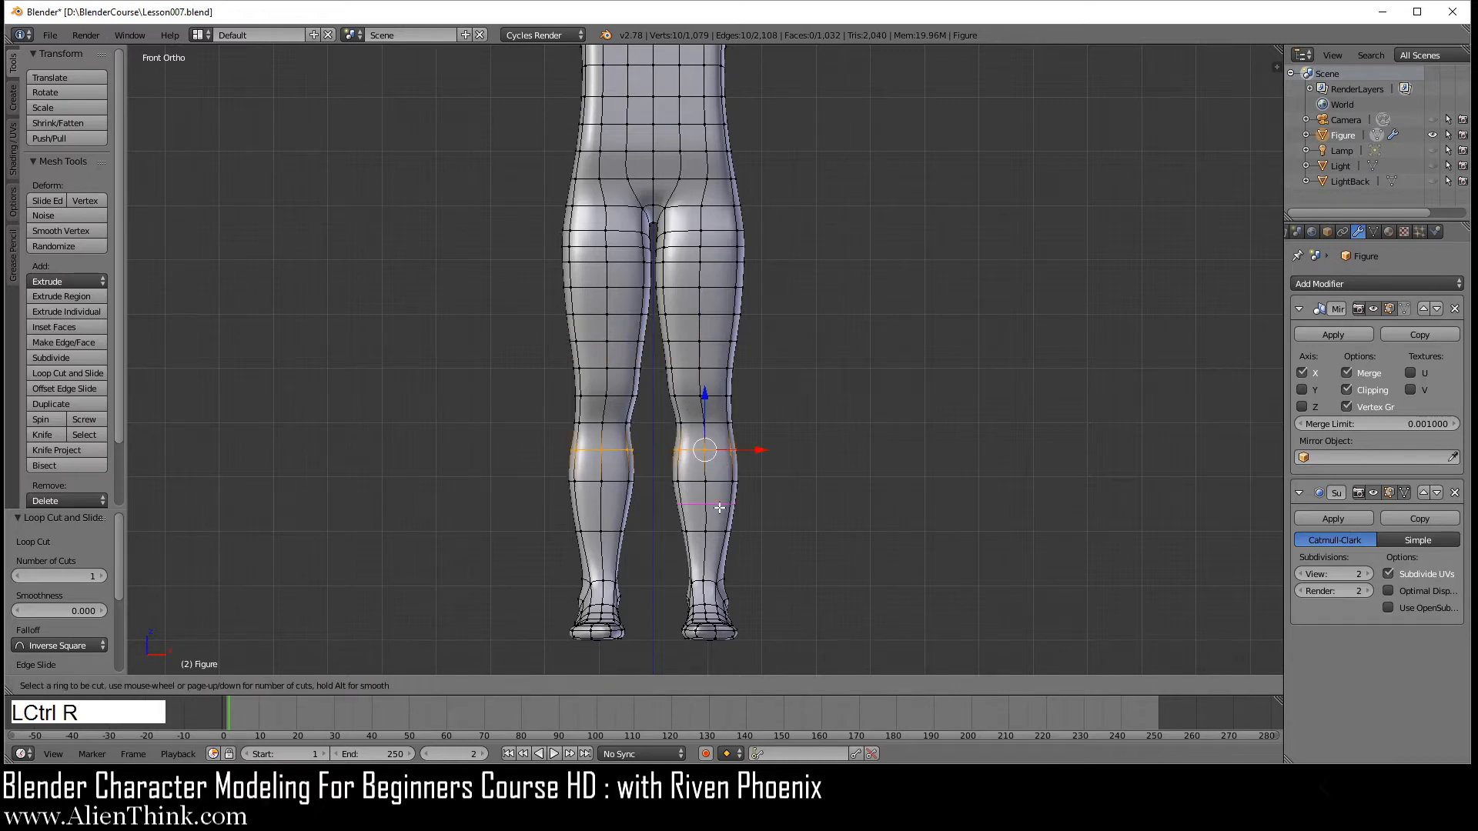
click(719, 508)
right_click(709, 548)
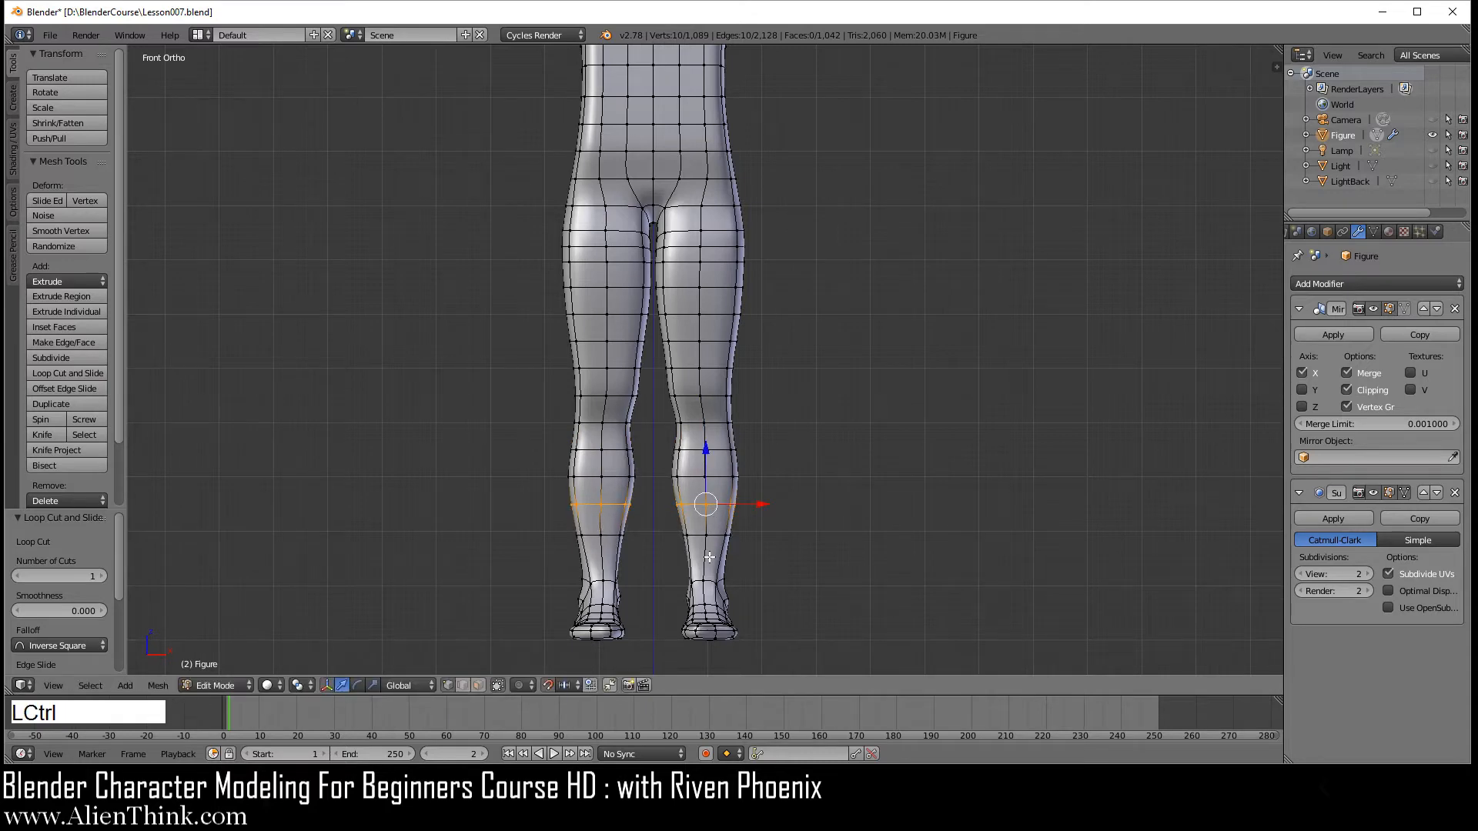
key(ctrl+r)
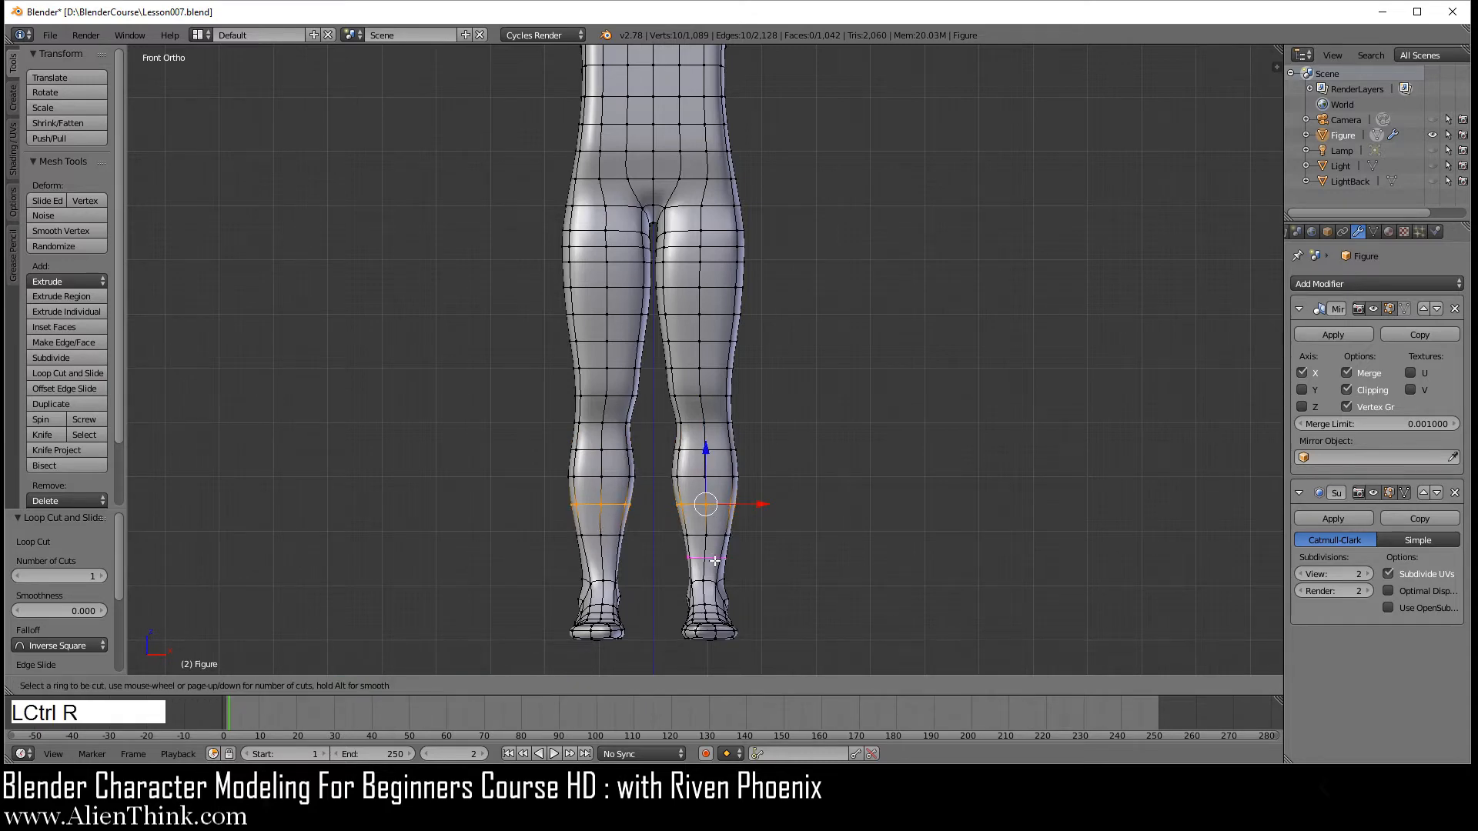
click(716, 561)
right_click(713, 558)
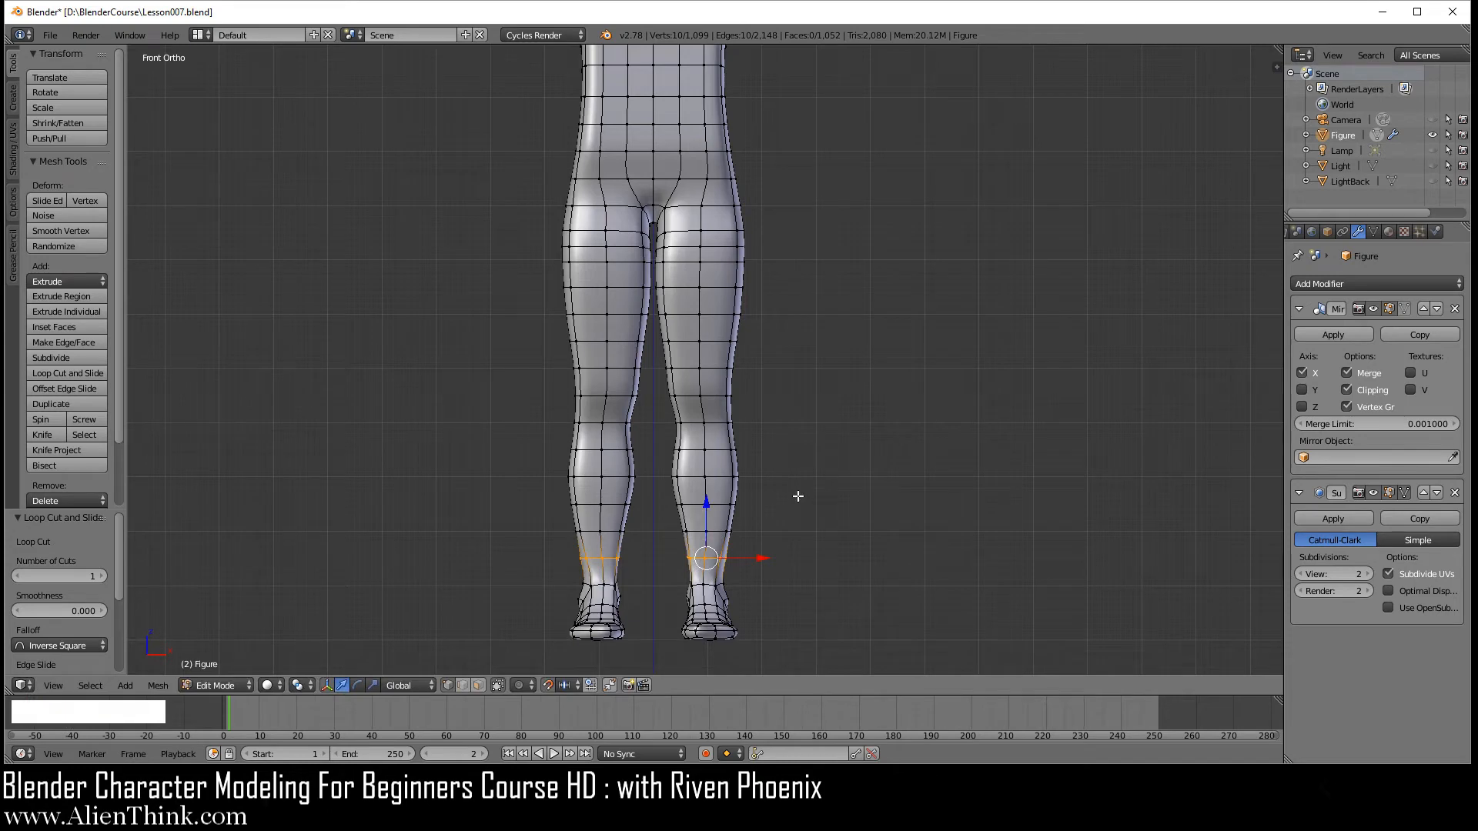
key(a)
shift+middle_drag(775, 231, 763, 508)
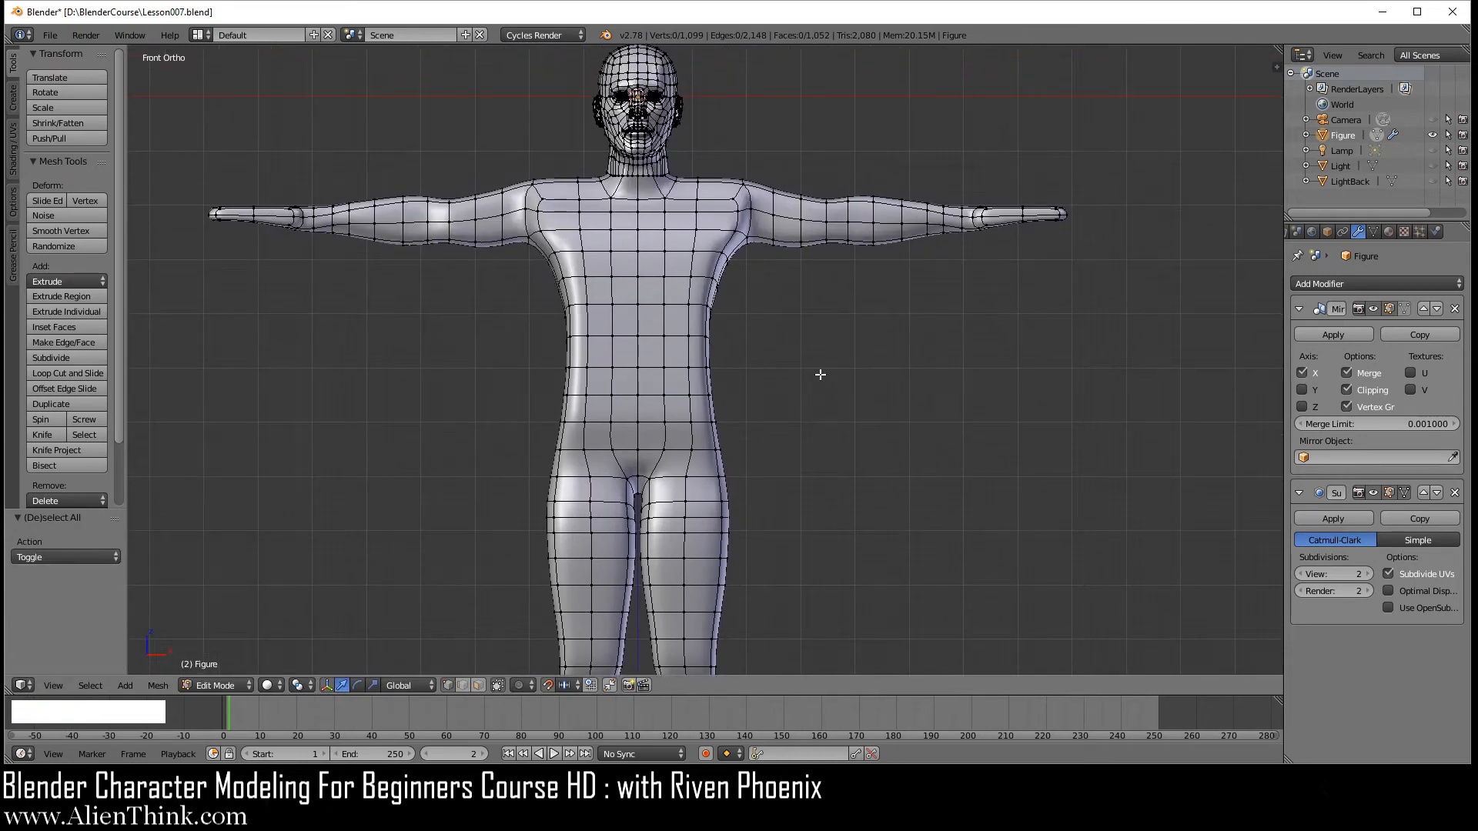
shift+middle_drag(769, 434, 715, 307)
middle_drag(564, 271, 903, 368)
scroll(741, 376, down, 4)
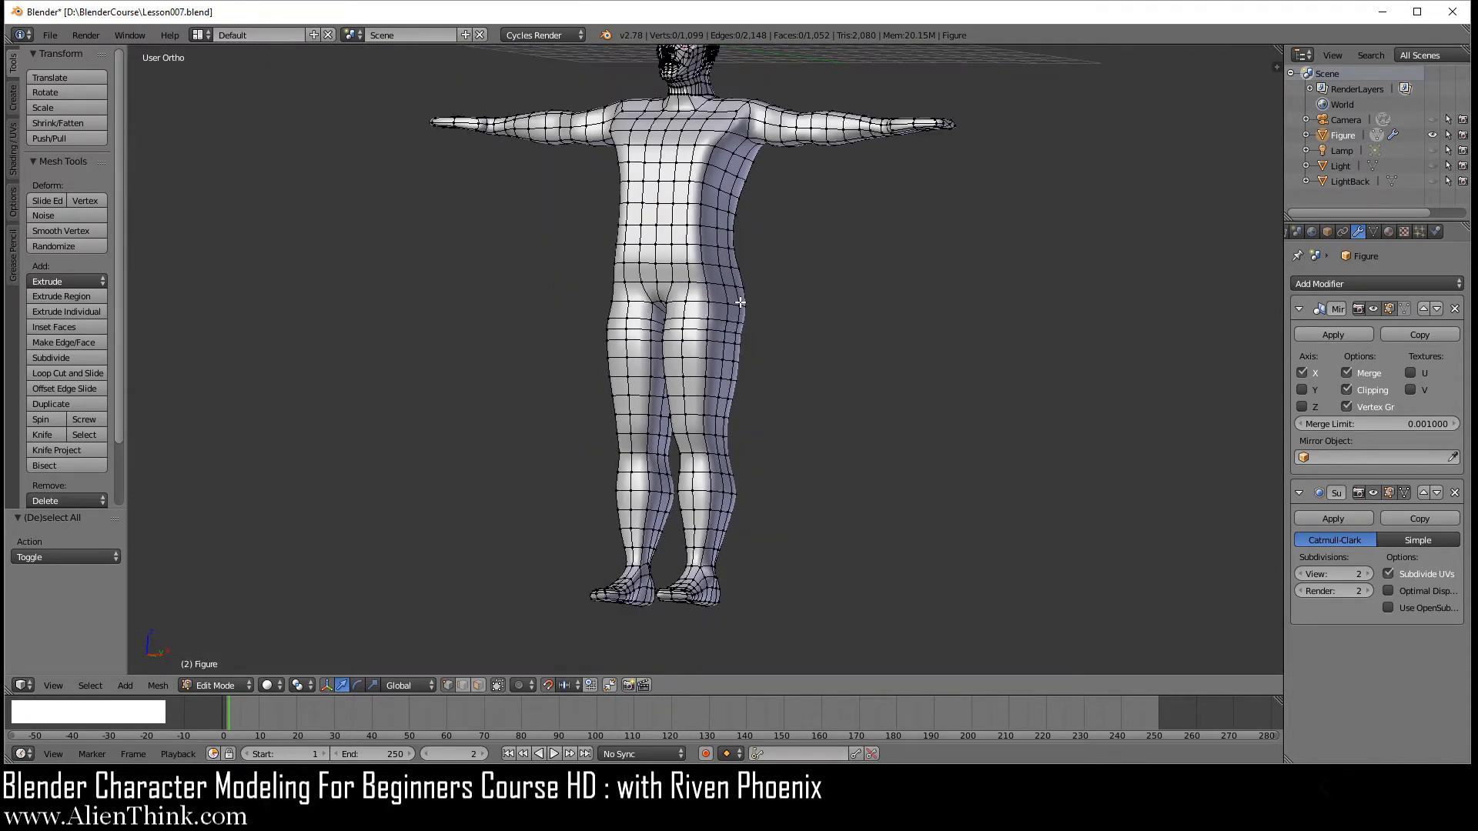
Select the vertical edge loop down the outer front of the torso and leg, and add the front inner-leg loop to the selection.
scroll(740, 302, up, 1)
scroll(720, 322, up, 3)
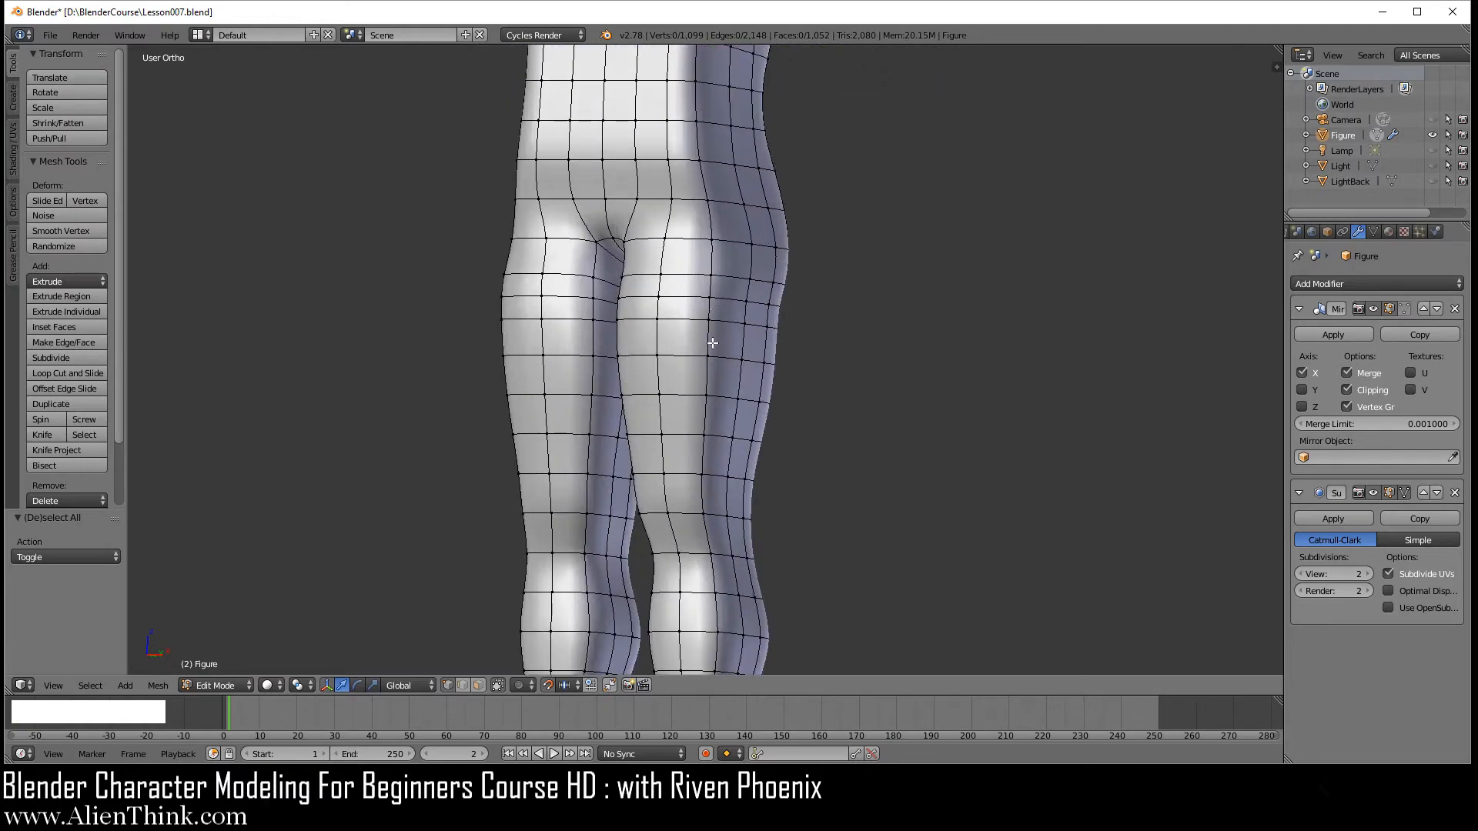
alt+right_click(709, 344)
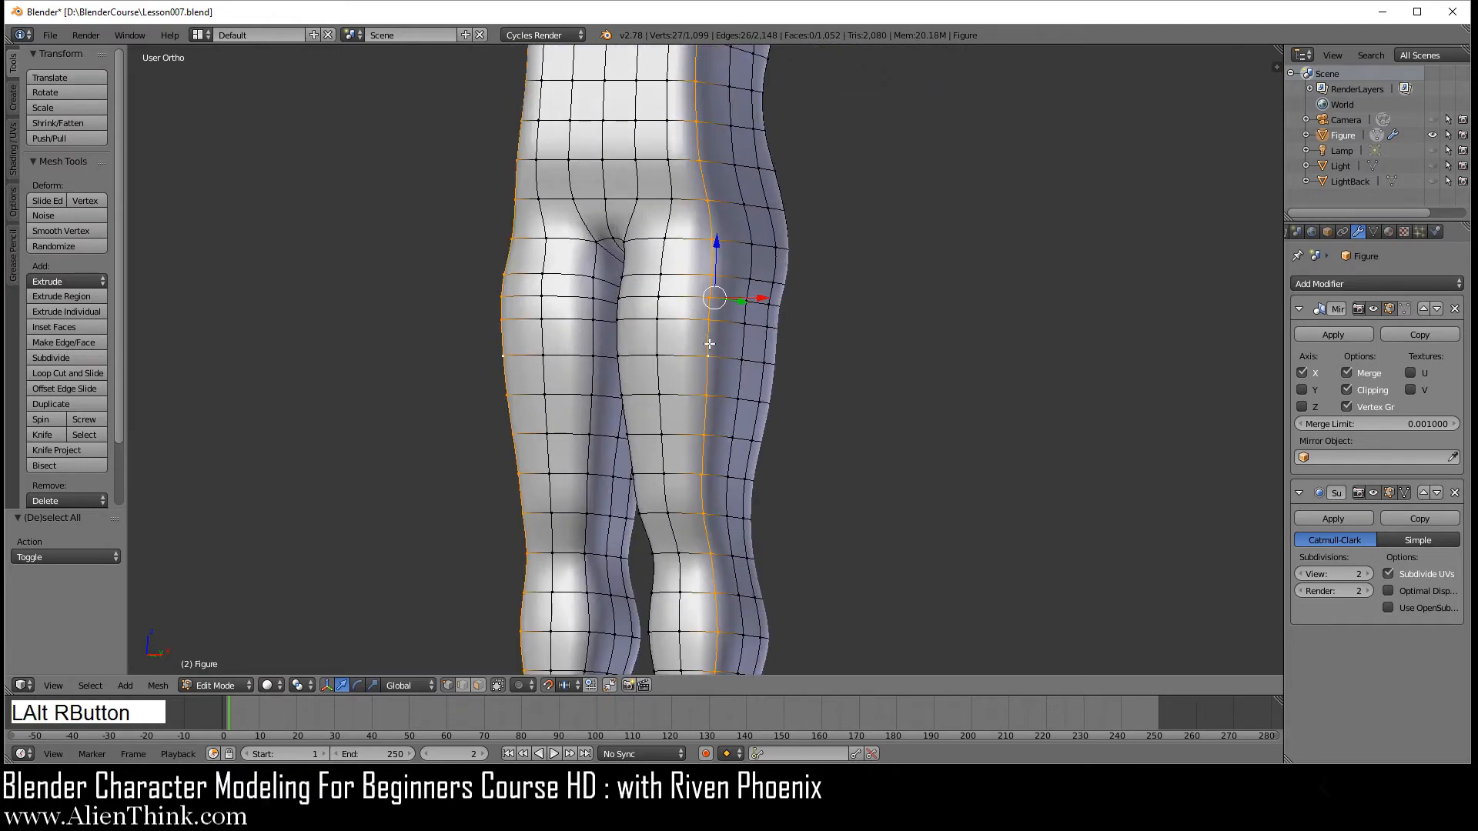
scroll(747, 346, down, 4)
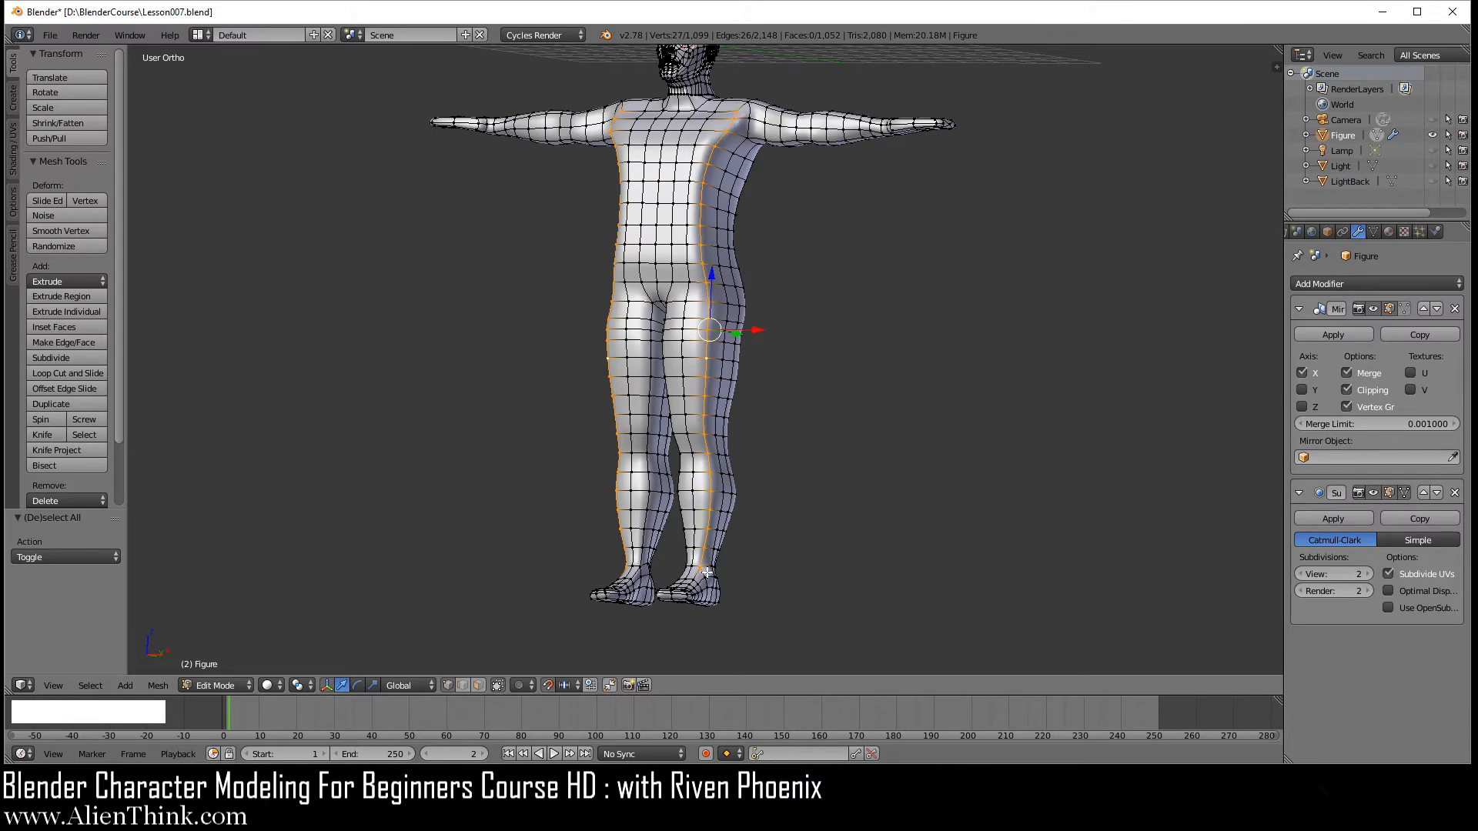
scroll(707, 573, up, 4)
key(shift)
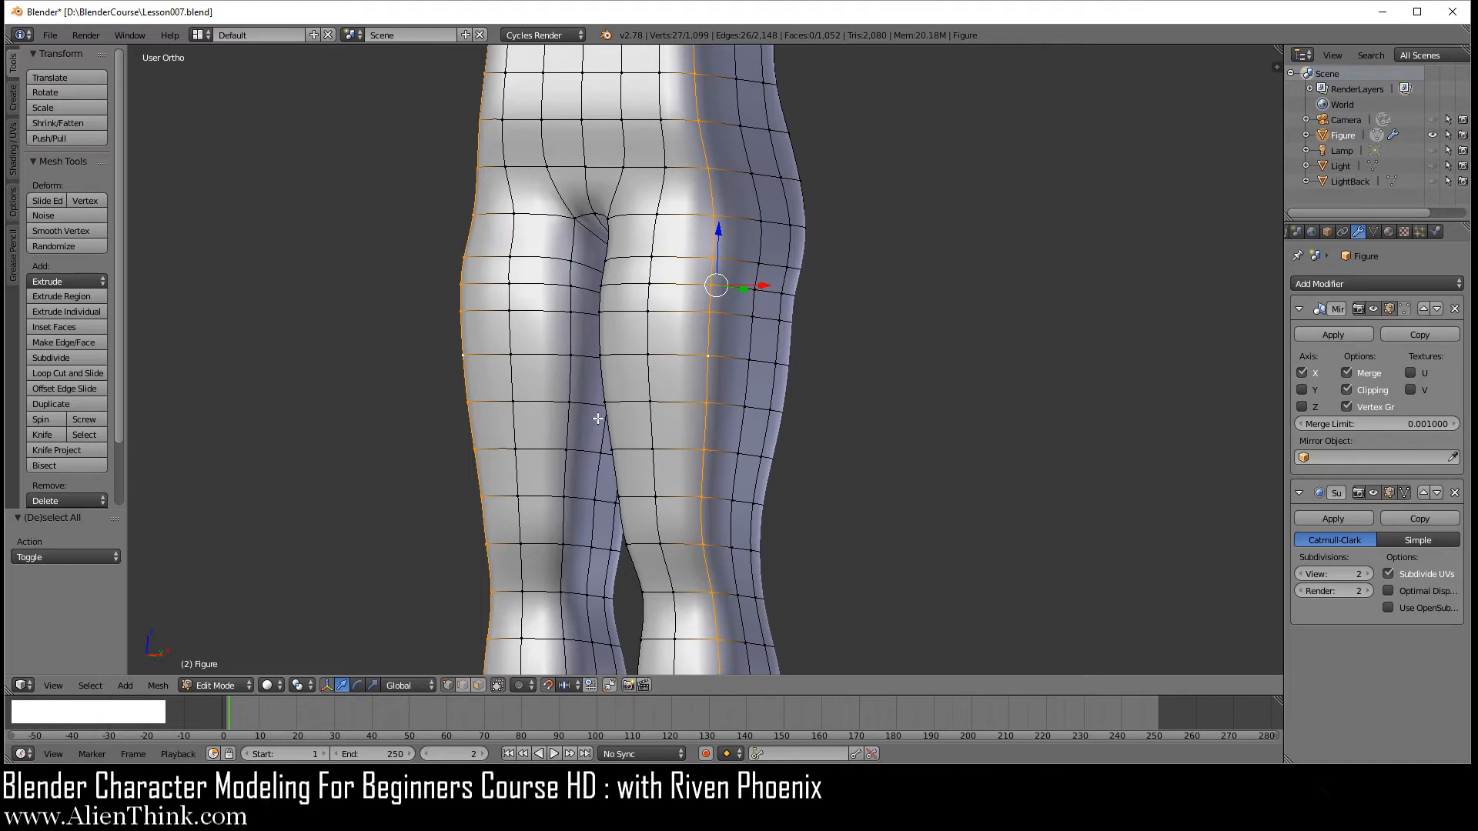
key(shift+alt)
alt+shift+right_click(571, 381)
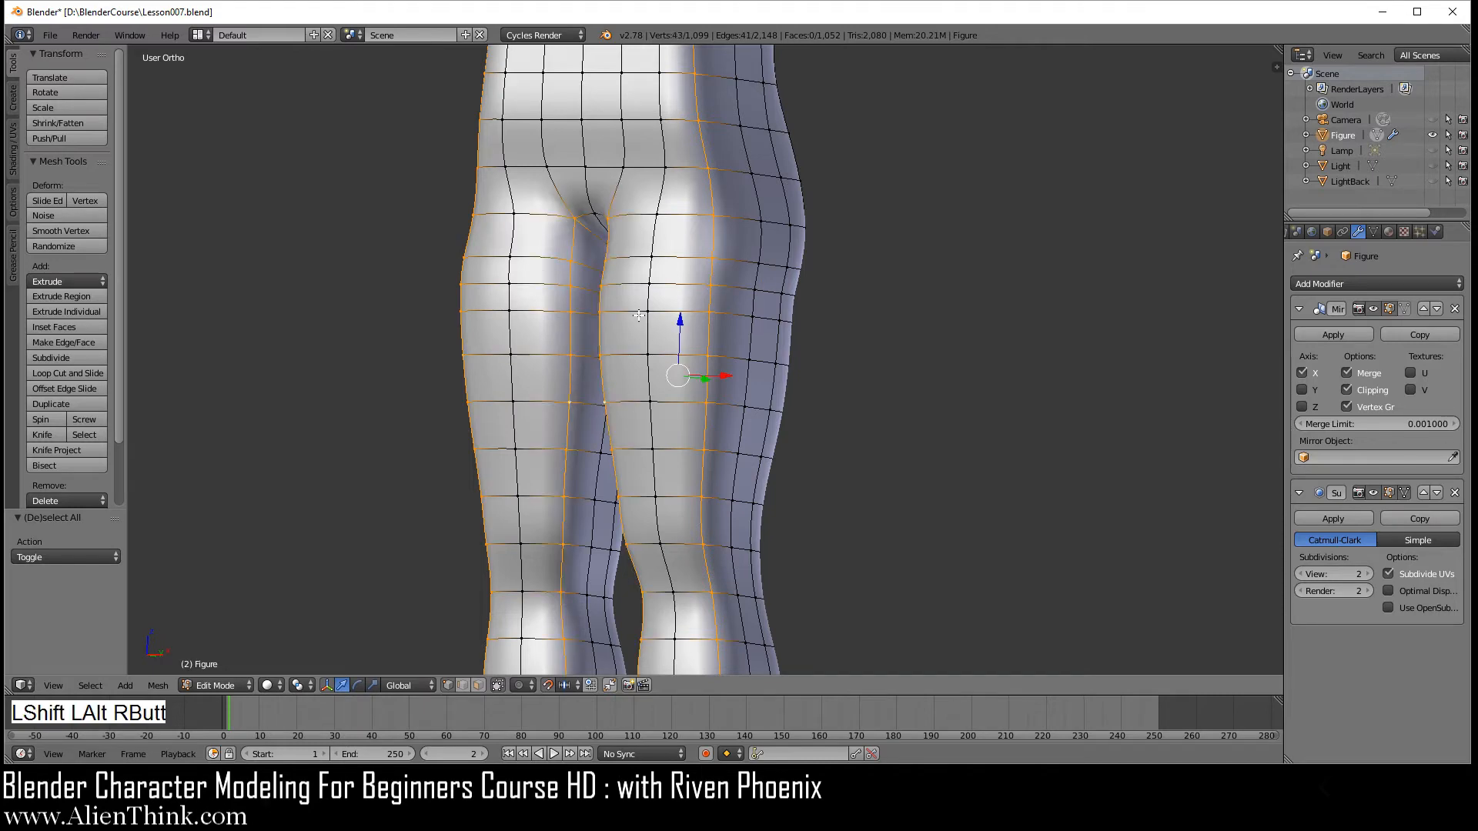
Add the back's outer torso-and-leg edge loop and the back inner-leg loop to the selection.
middle_drag(570, 382, 744, 290)
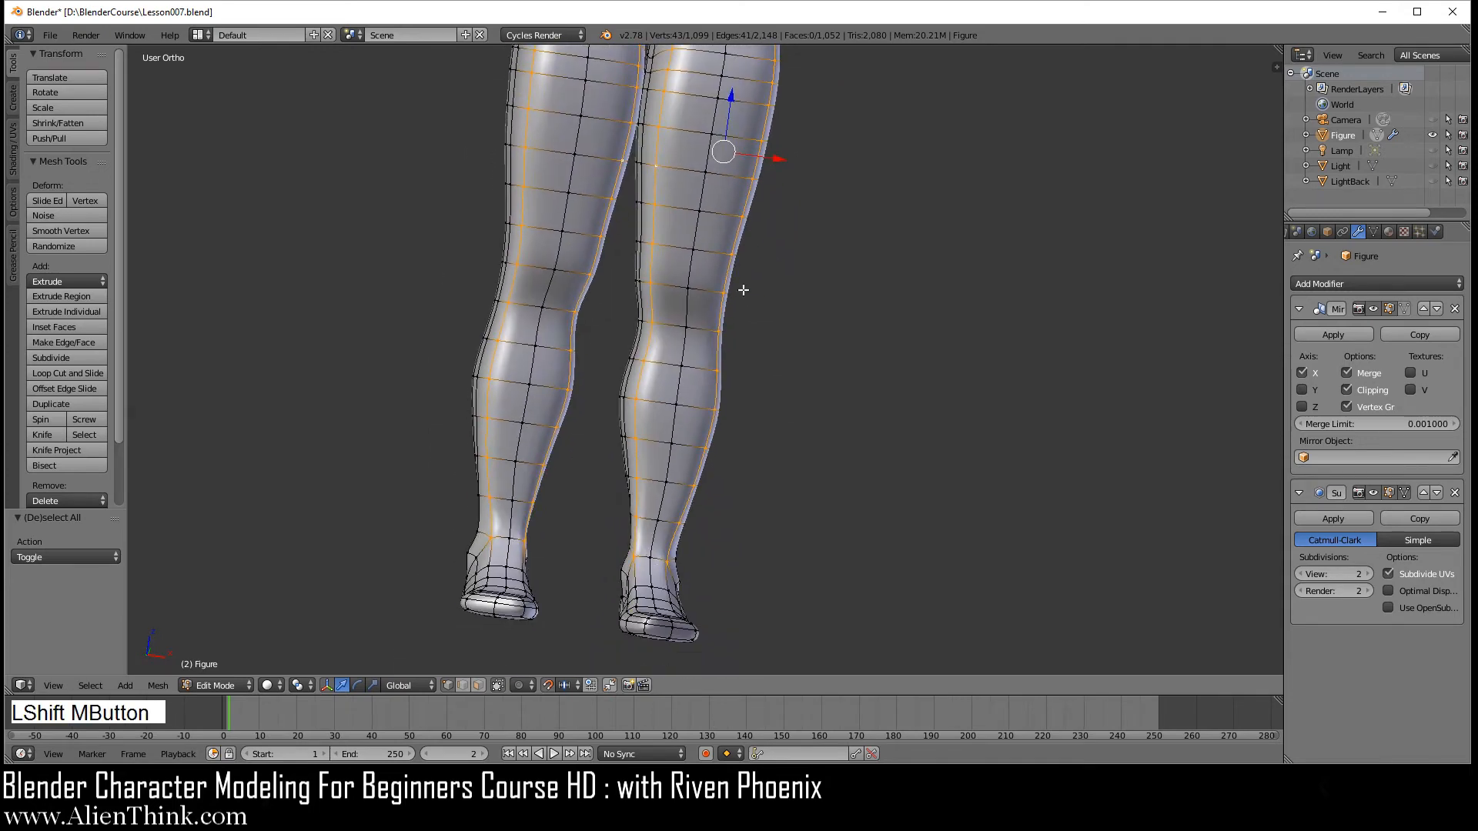
shift+middle_drag(679, 445, 620, 400)
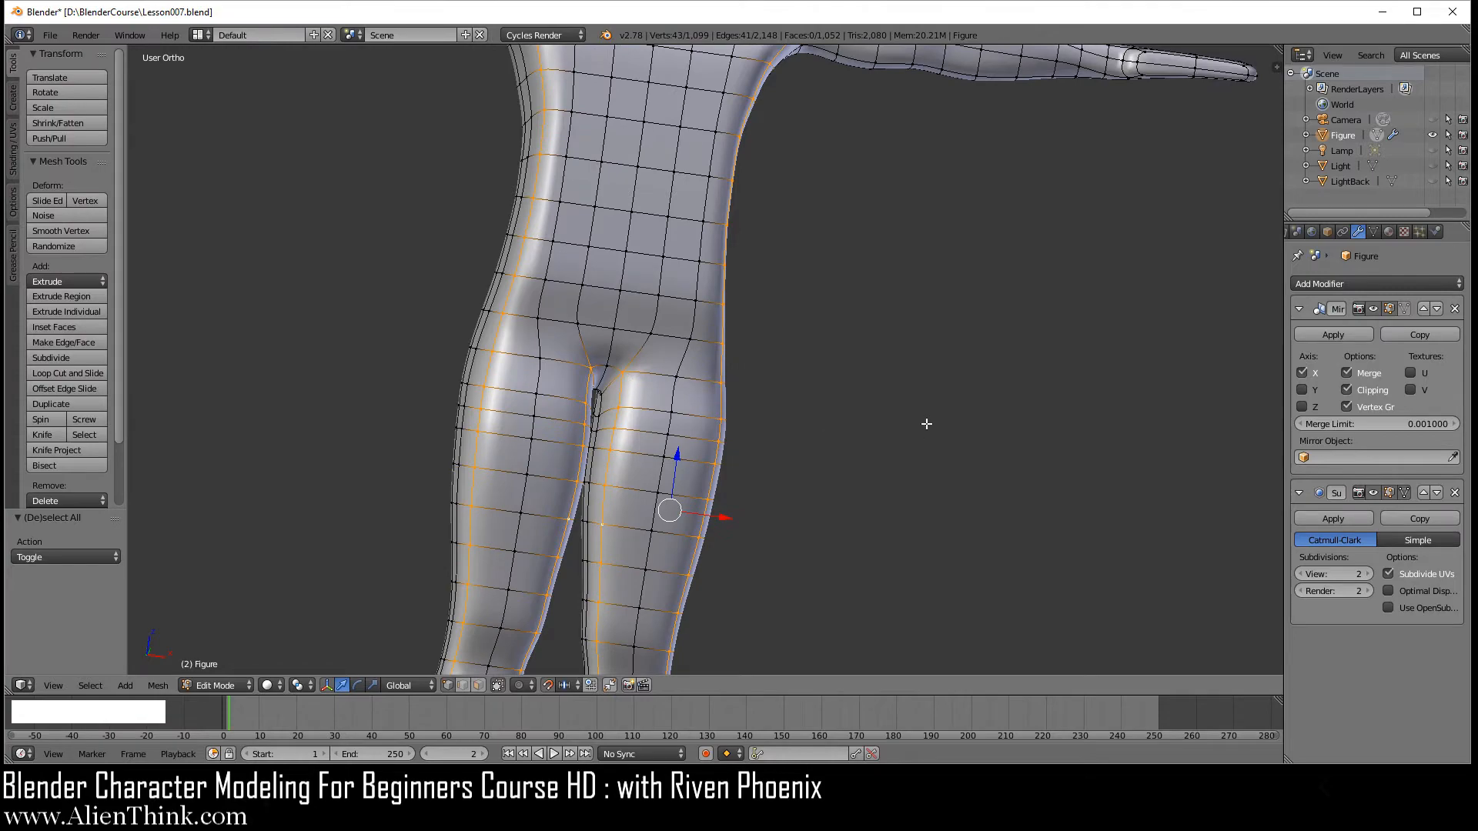
middle_drag(839, 425, 720, 352)
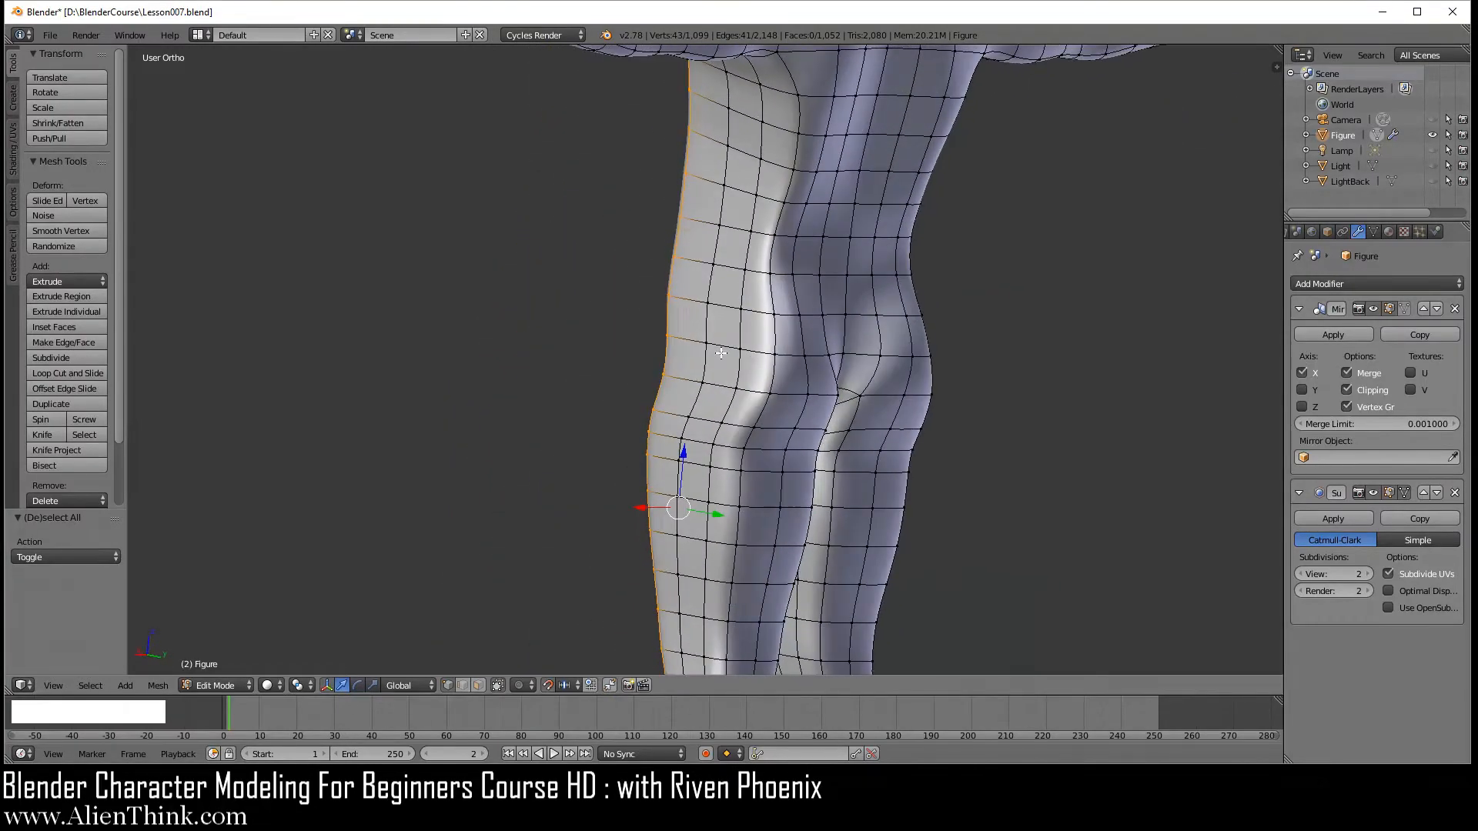
alt+shift+right_click(775, 333)
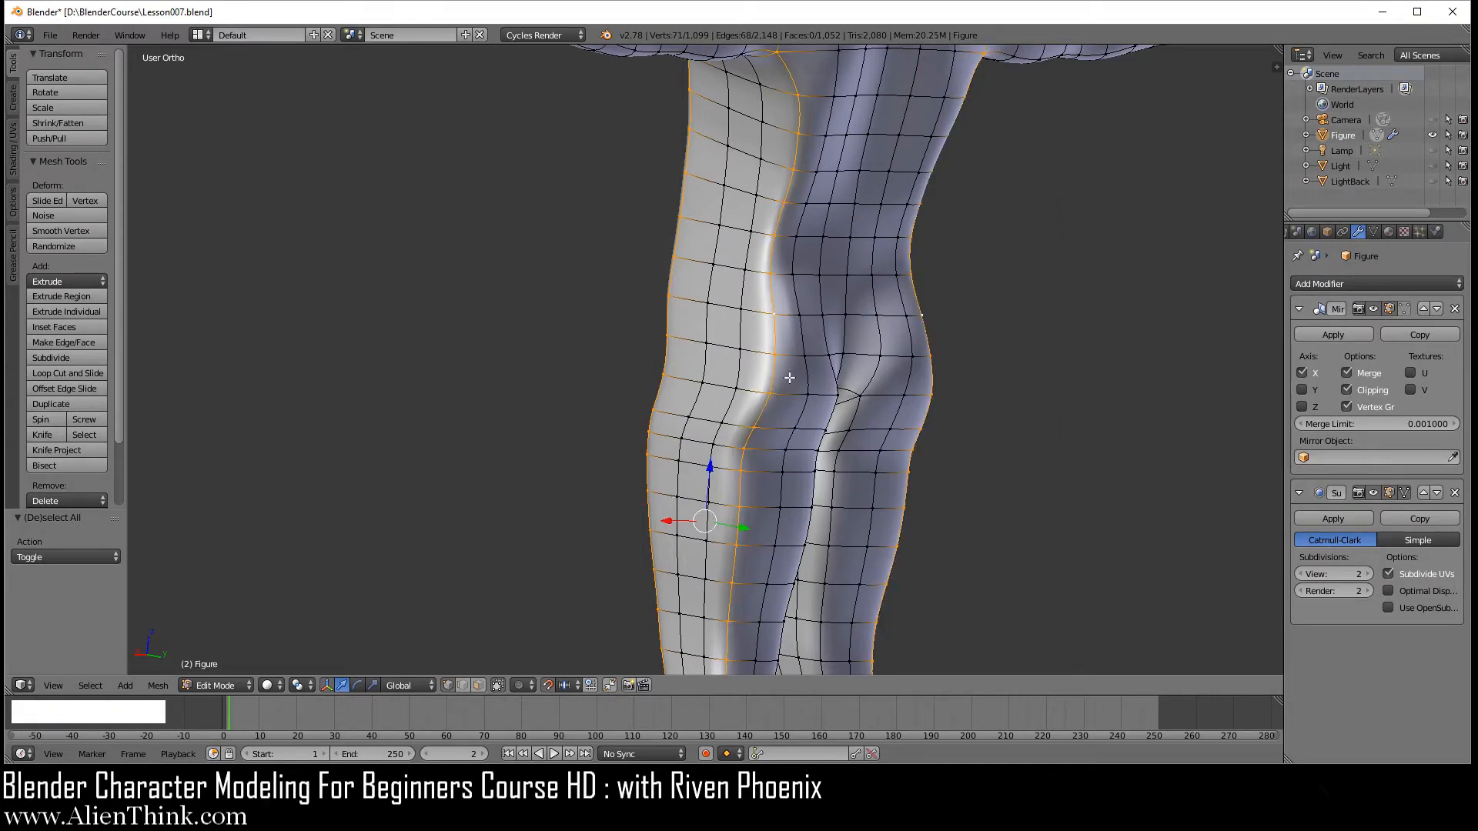
shift+middle_drag(847, 534, 762, 288)
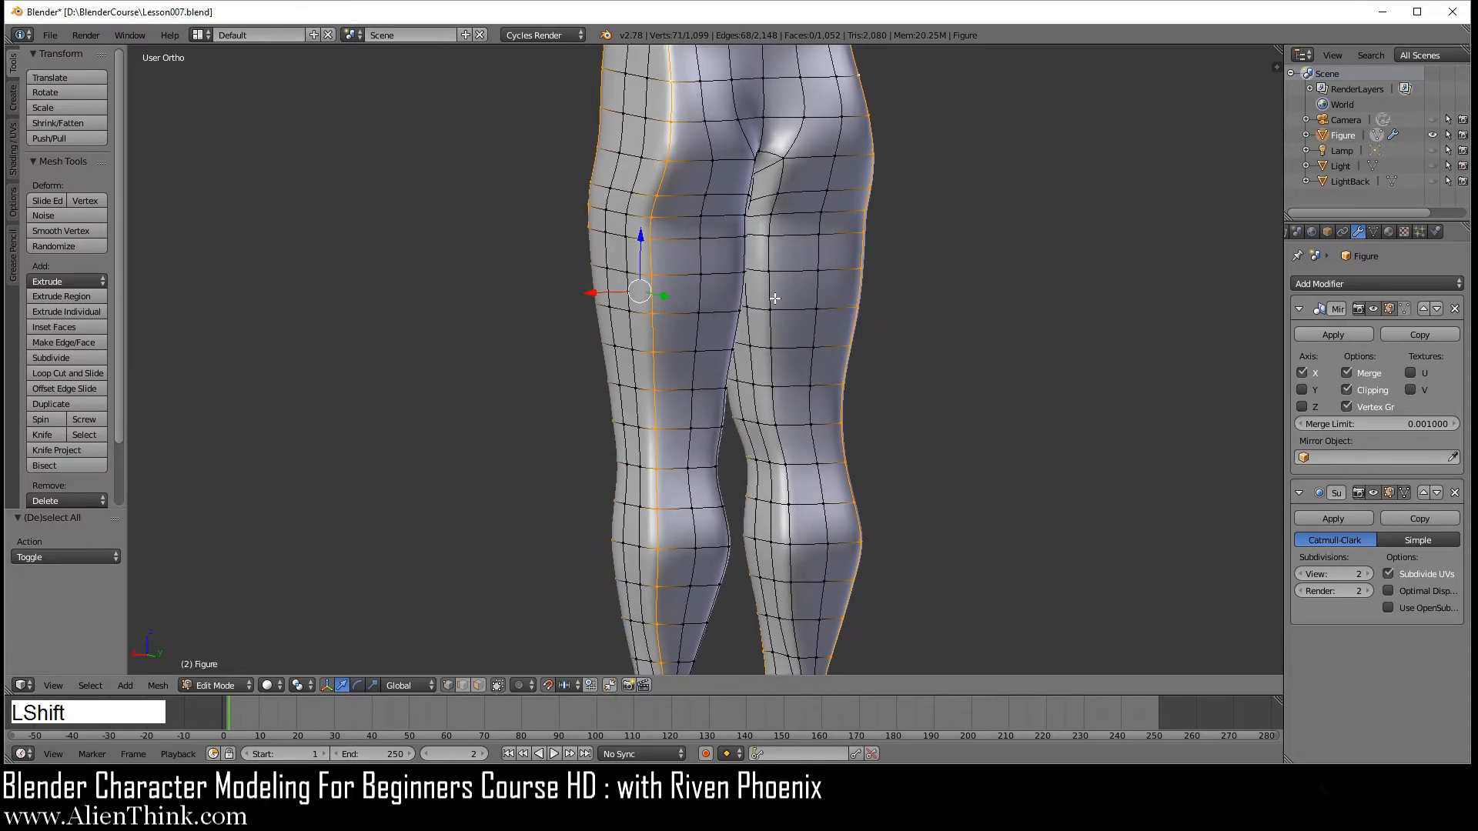
alt+shift+right_click(773, 290)
Extend the selection with the two lengthwise loops on the back of the arm, one along the upper side and one along the lower side.
middle_drag(773, 290, 813, 377)
scroll(813, 378, down, 4)
shift+middle_drag(709, 225, 751, 407)
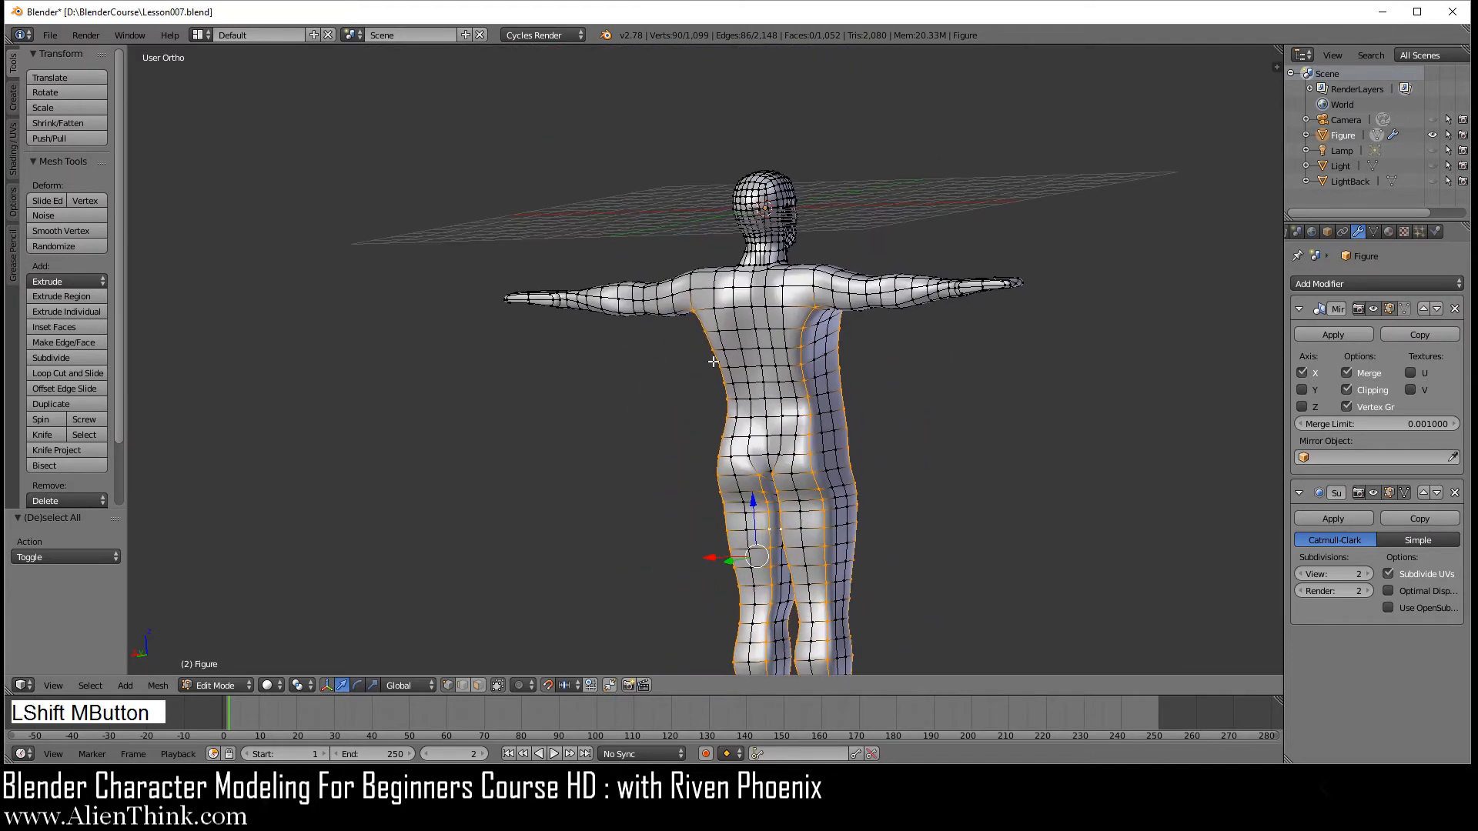
scroll(656, 347, up, 5)
shift+middle_drag(625, 236, 857, 385)
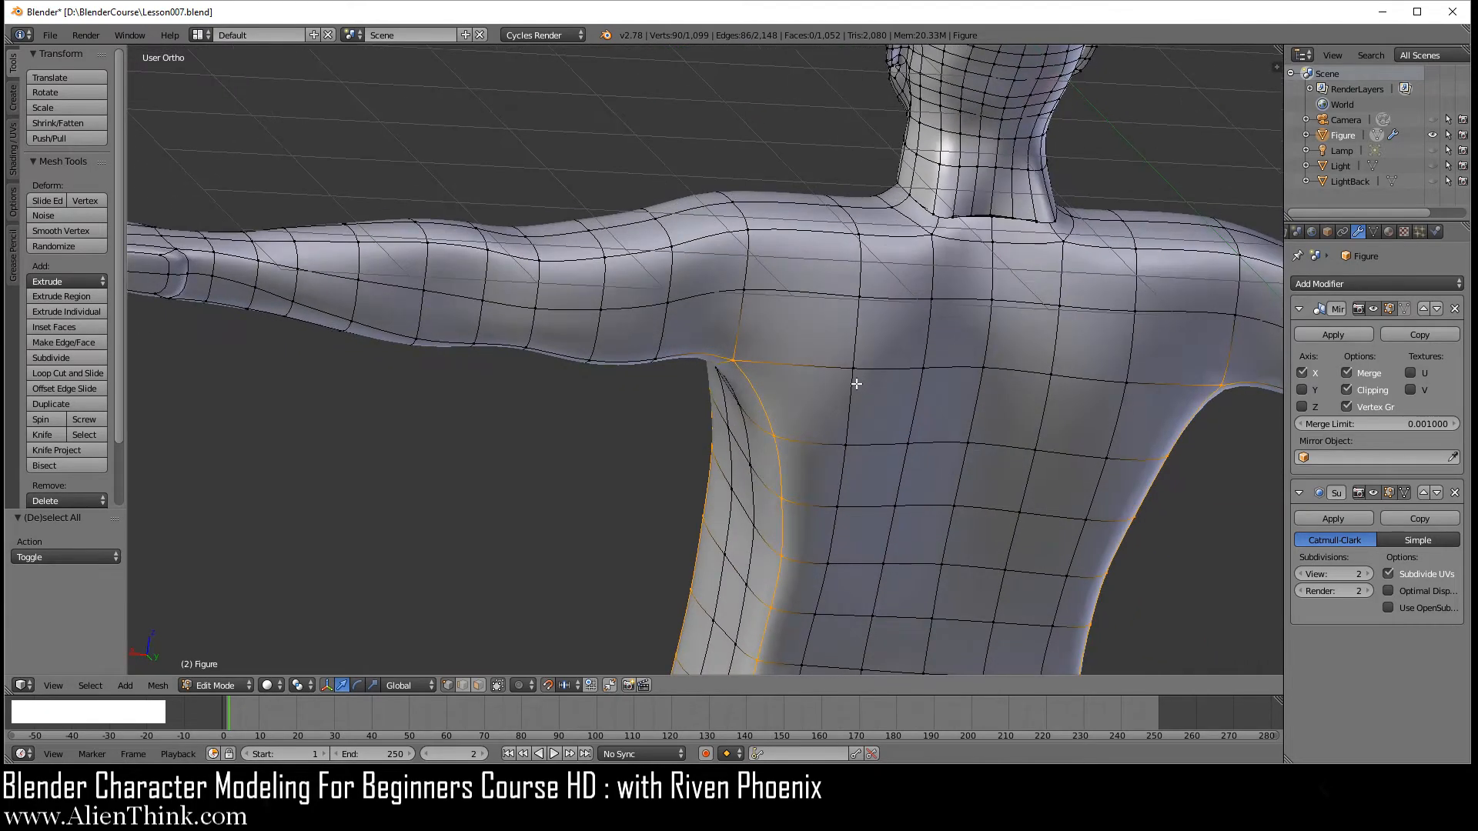
alt+shift+right_click(658, 250)
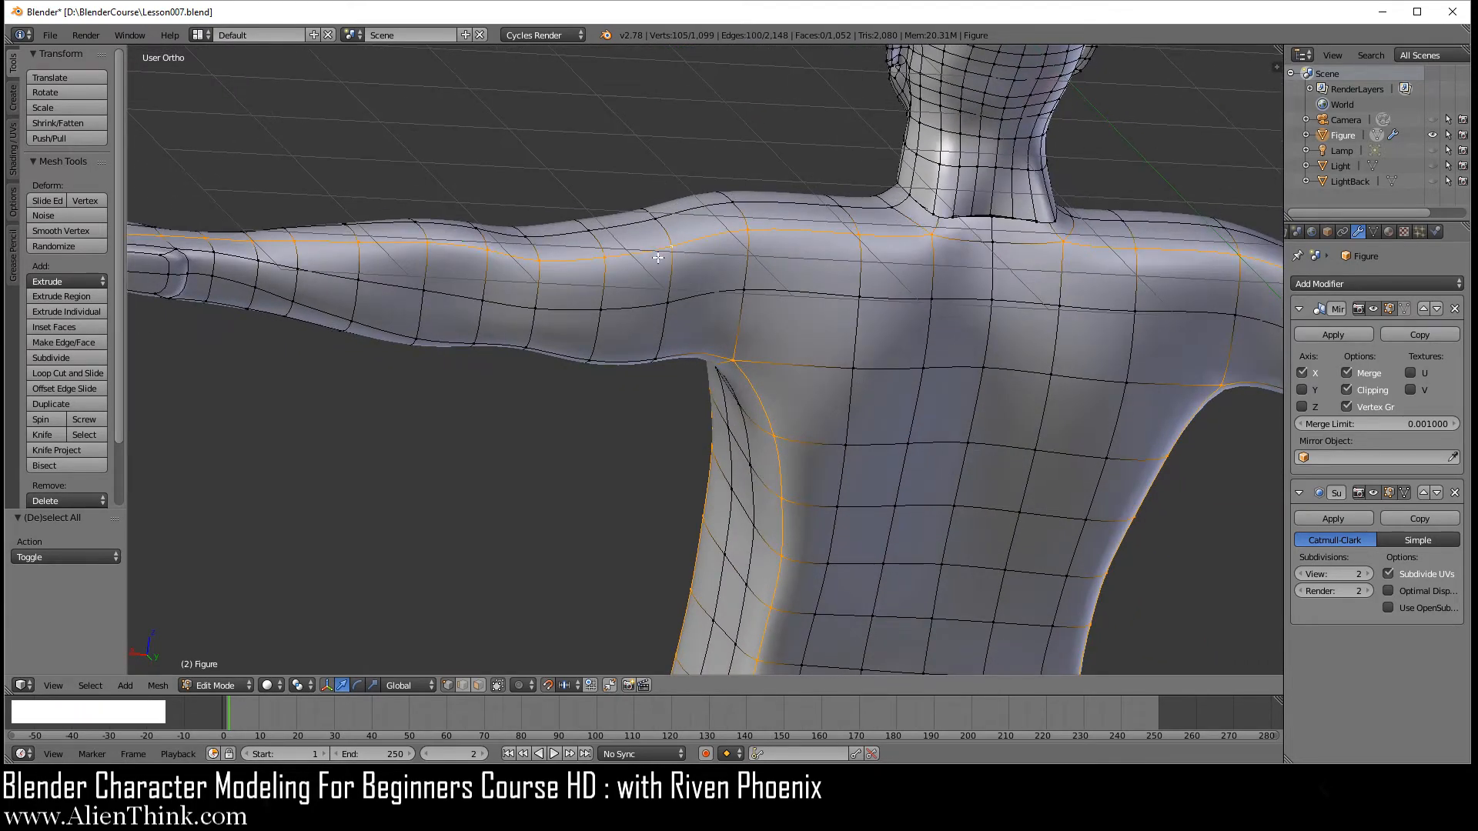
middle_drag(750, 370, 699, 303)
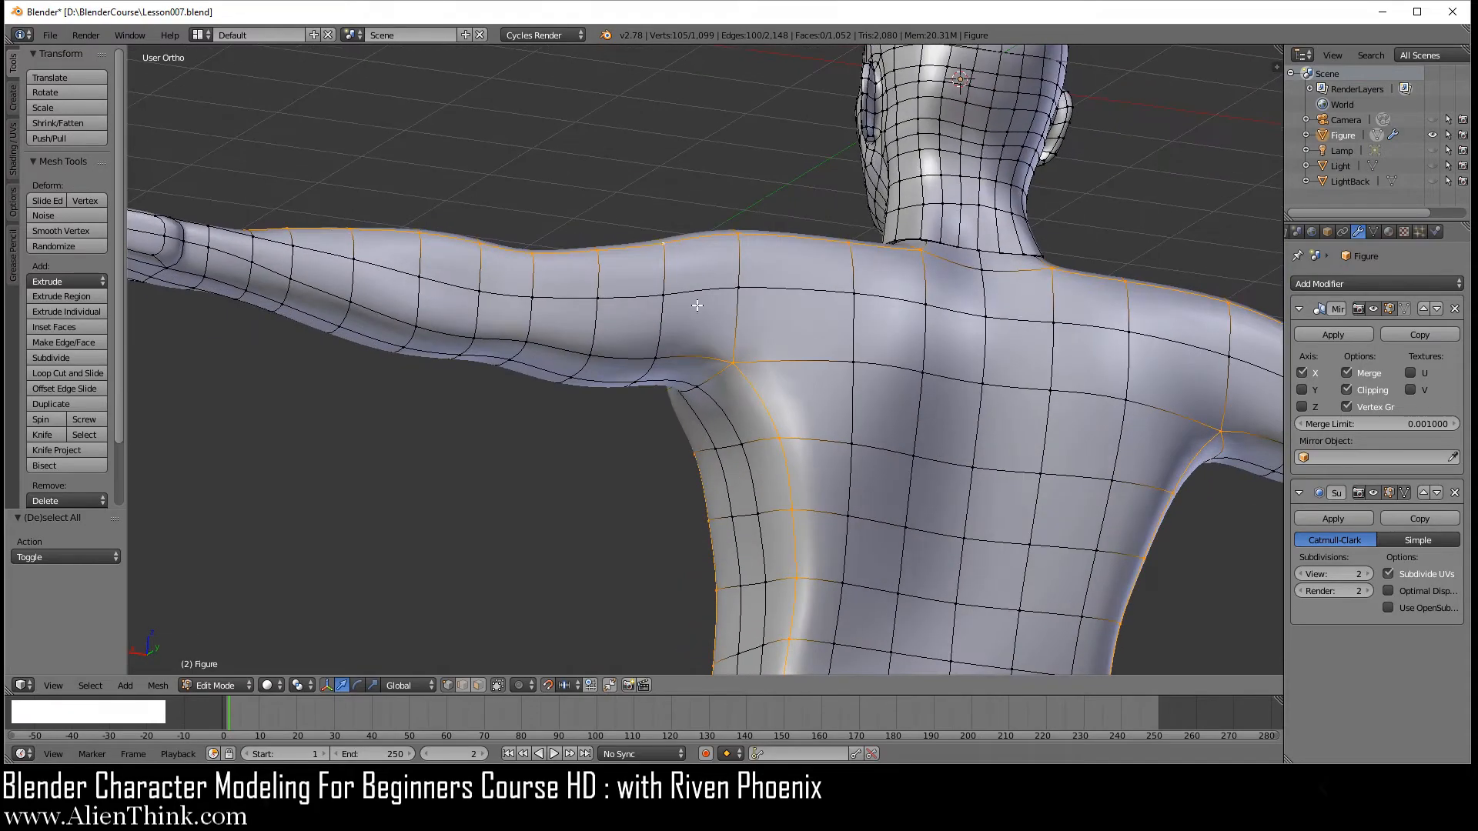
alt+shift+right_click(620, 356)
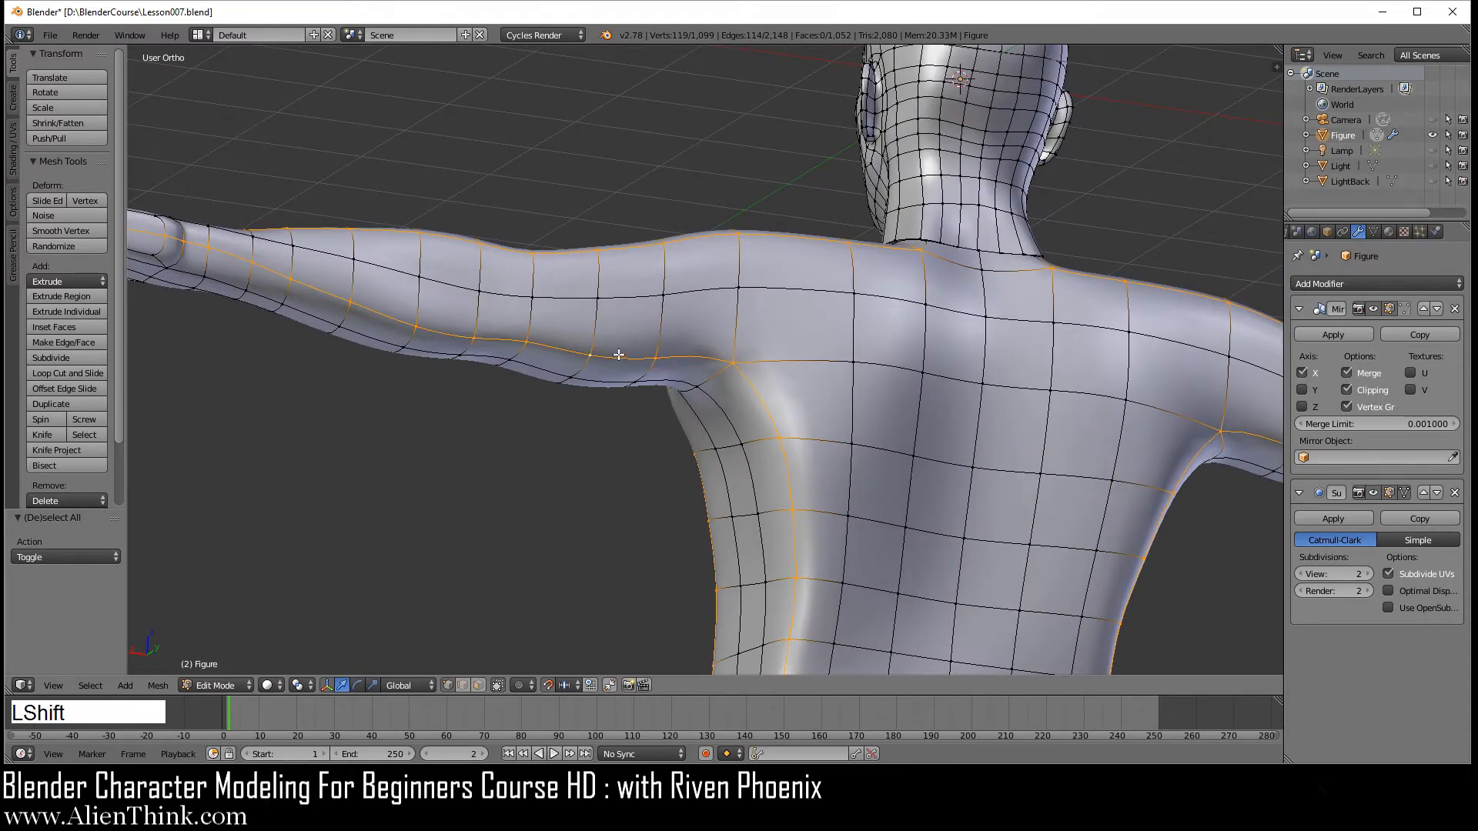
Extend the selection with the upper and lower lengthwise edge loops on the front of the arm.
middle_drag(513, 346, 725, 306)
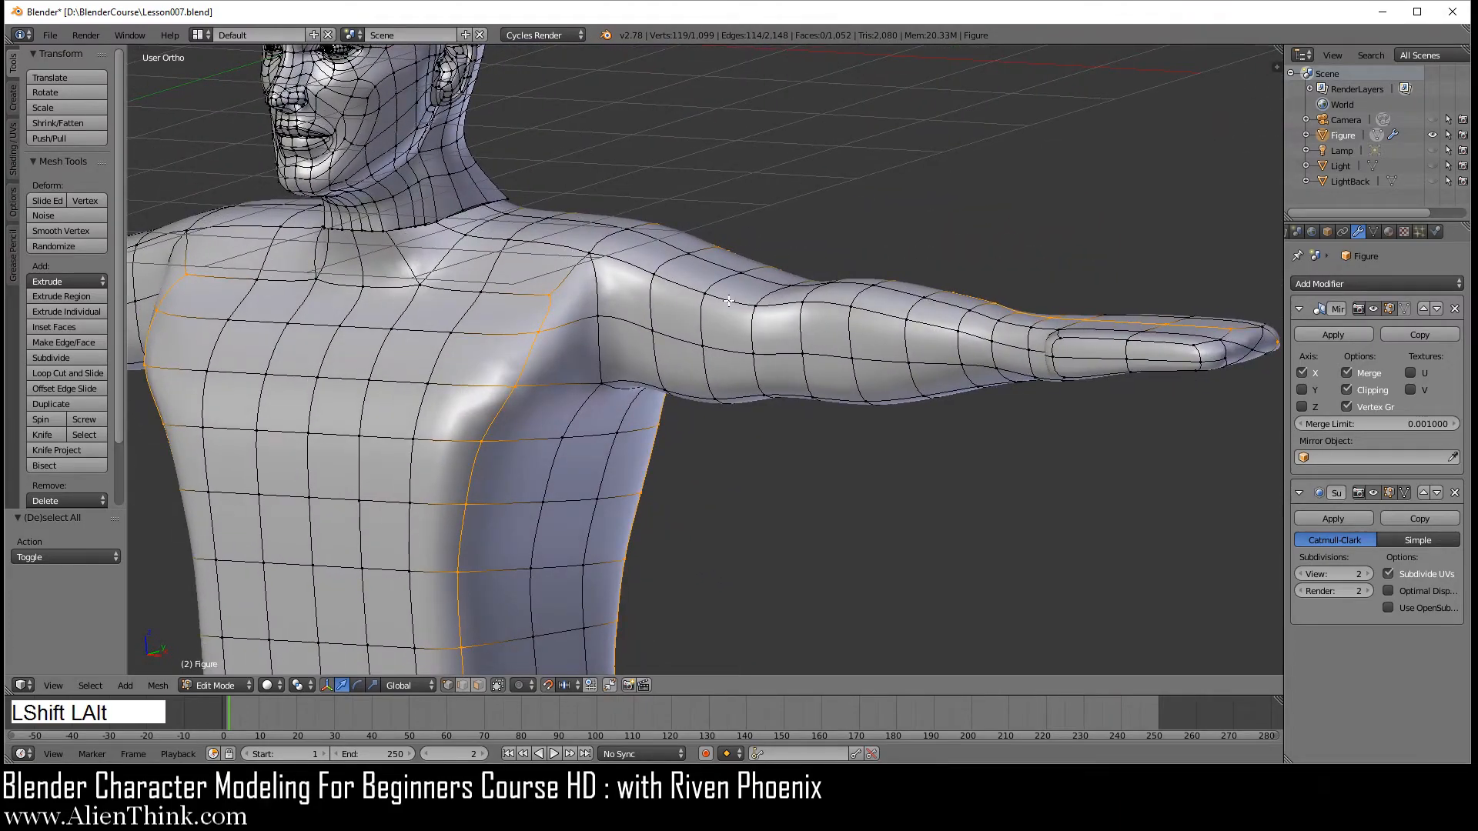
alt+shift+right_click(729, 301)
middle_drag(560, 411, 571, 312)
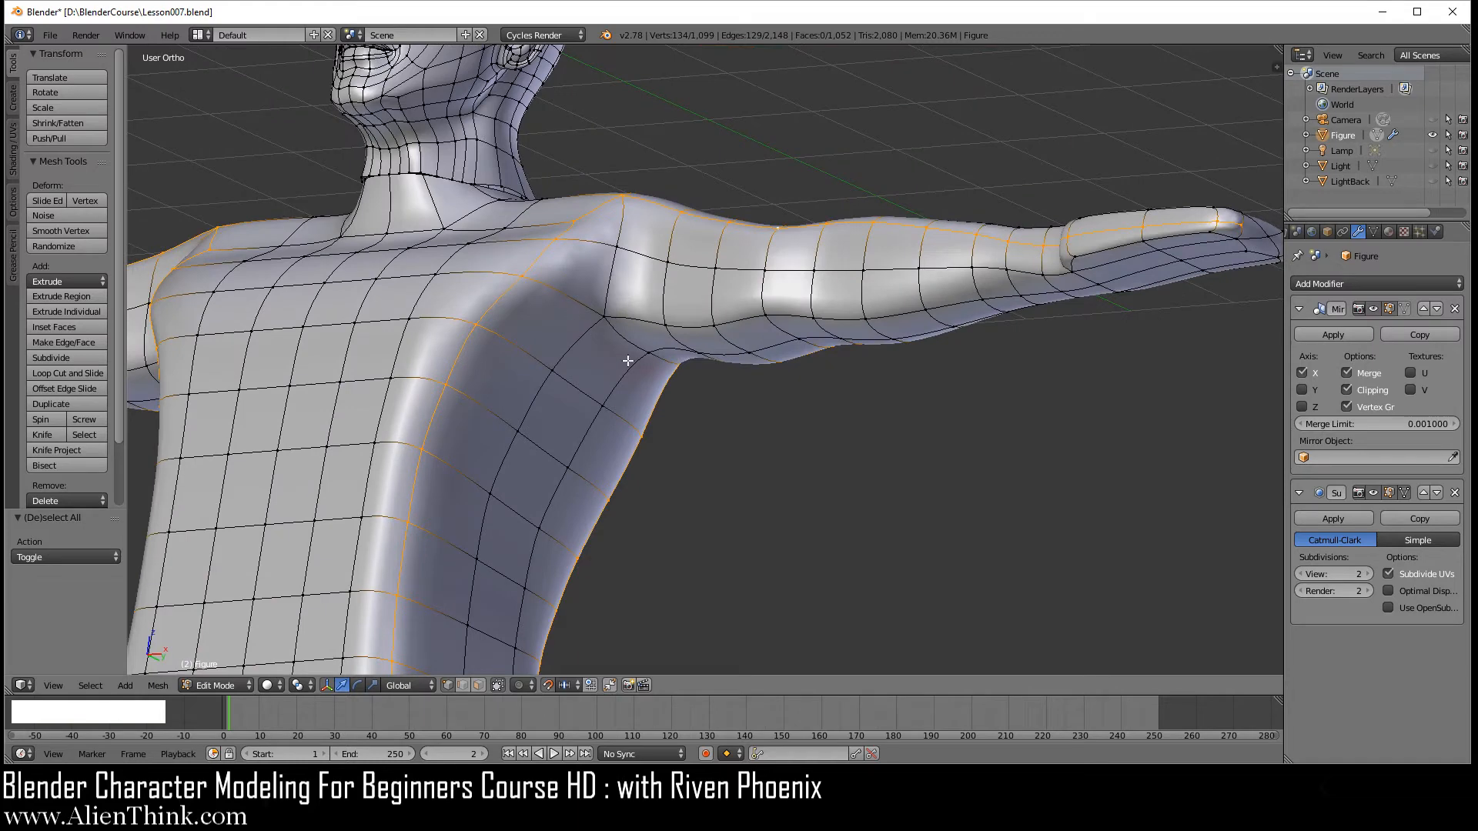
alt+shift+right_click(741, 317)
key(shift+c)
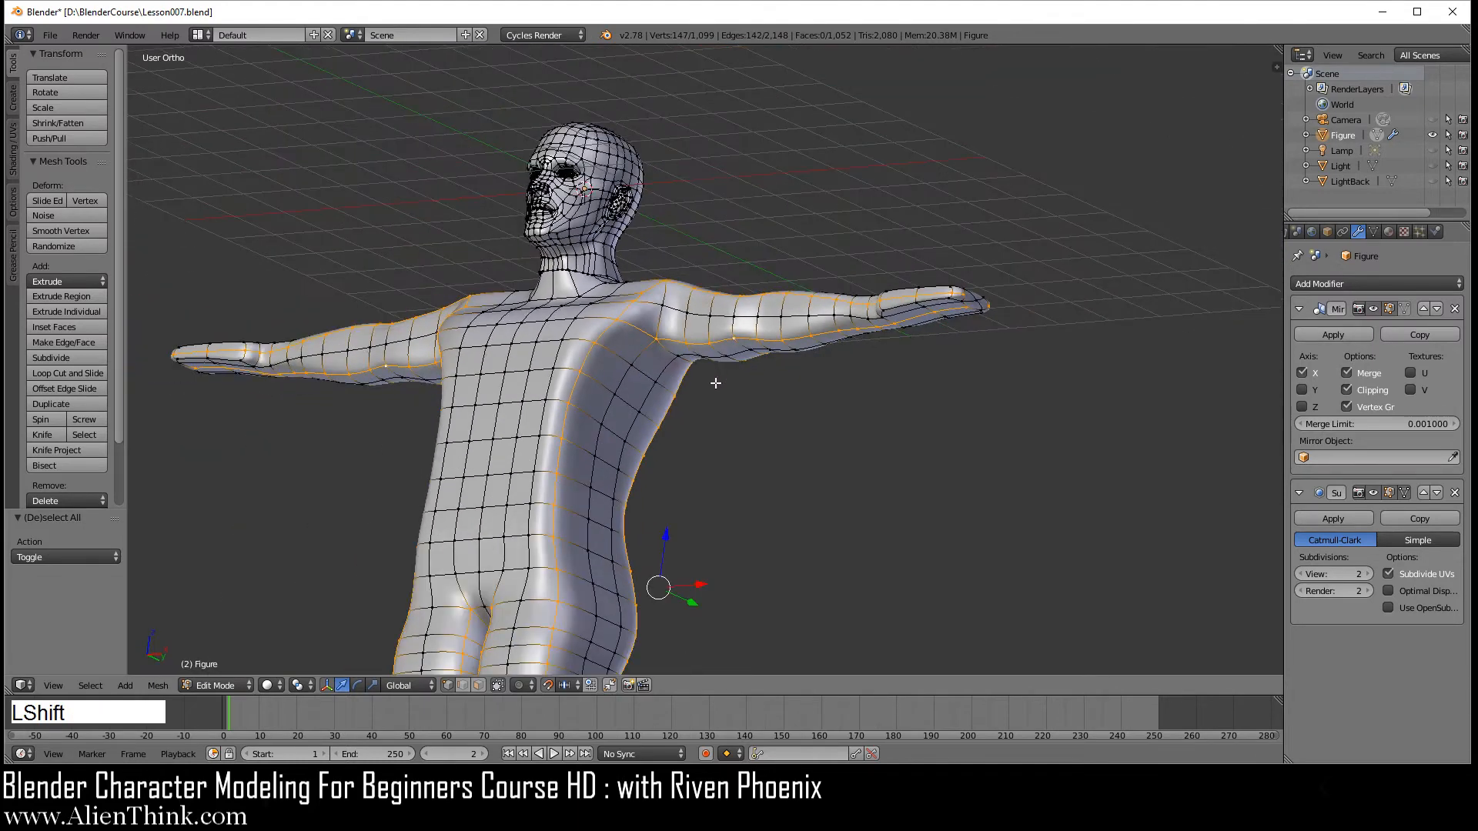
In front view, circle-select the front torso vertices between the outer loop and the centreline, from the shoulder down to the waist.
key(1)
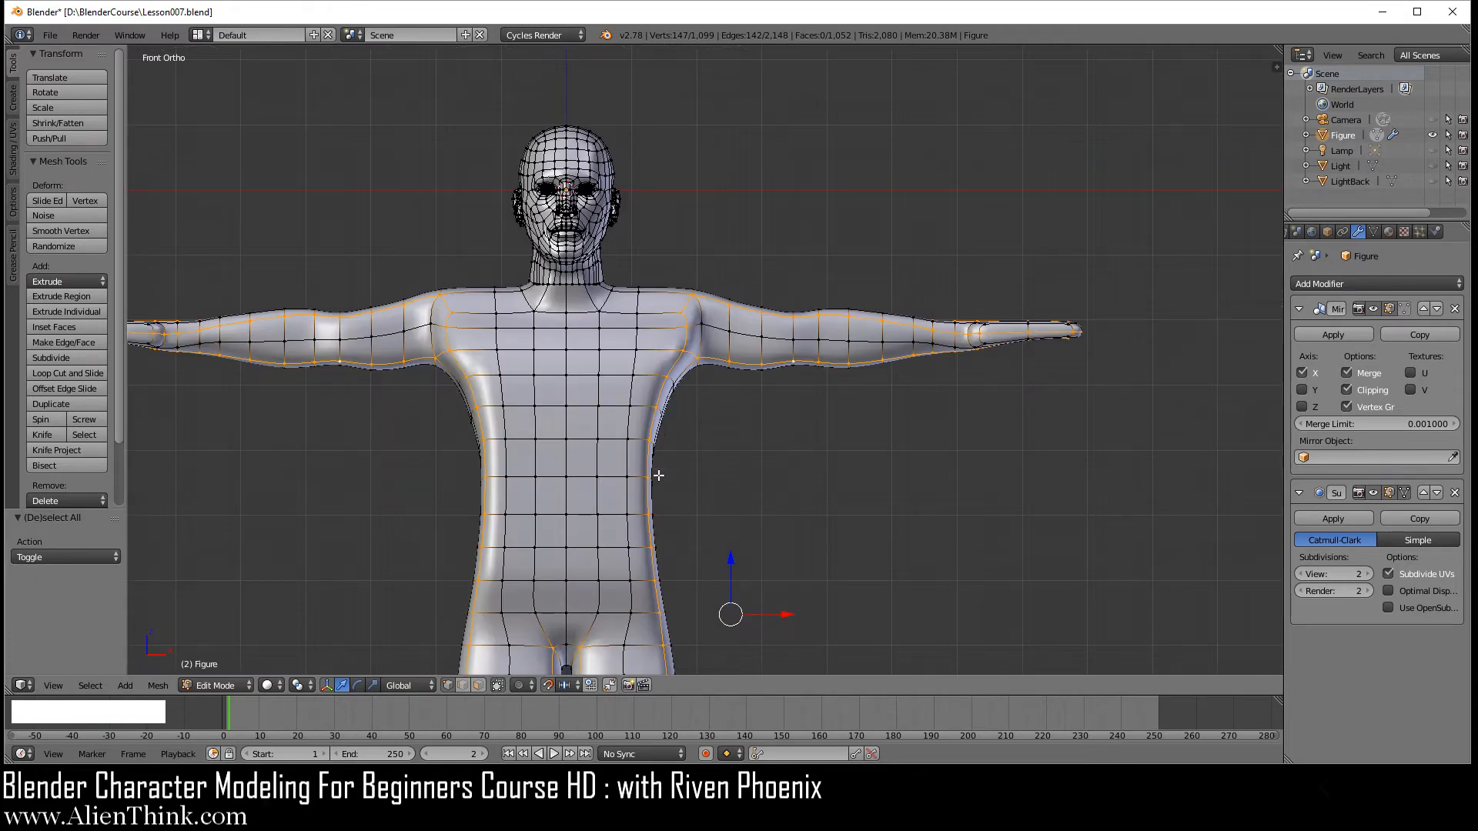
scroll(658, 478, up, 4)
shift+middle_drag(504, 429, 739, 359)
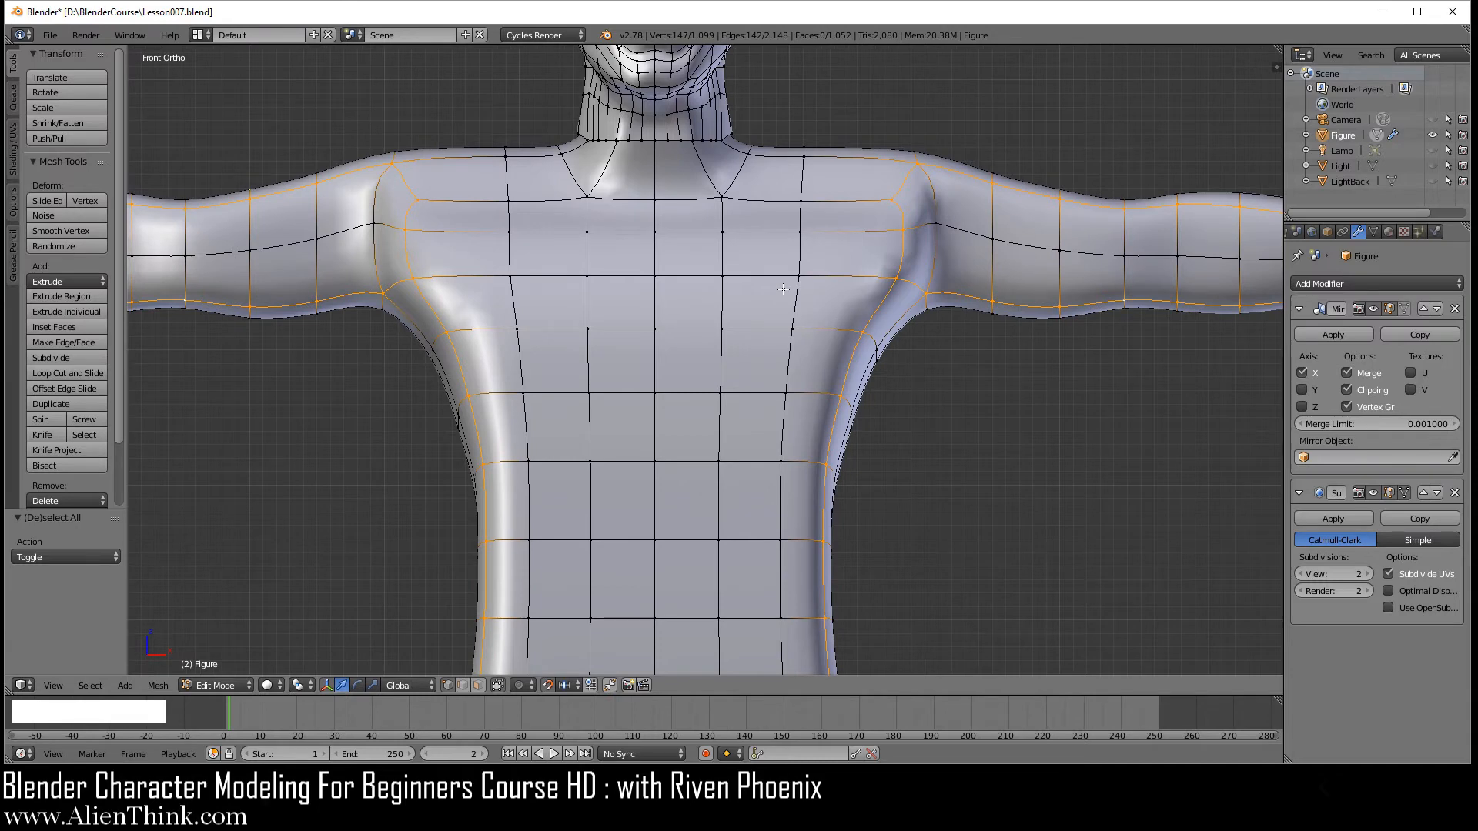
key(c)
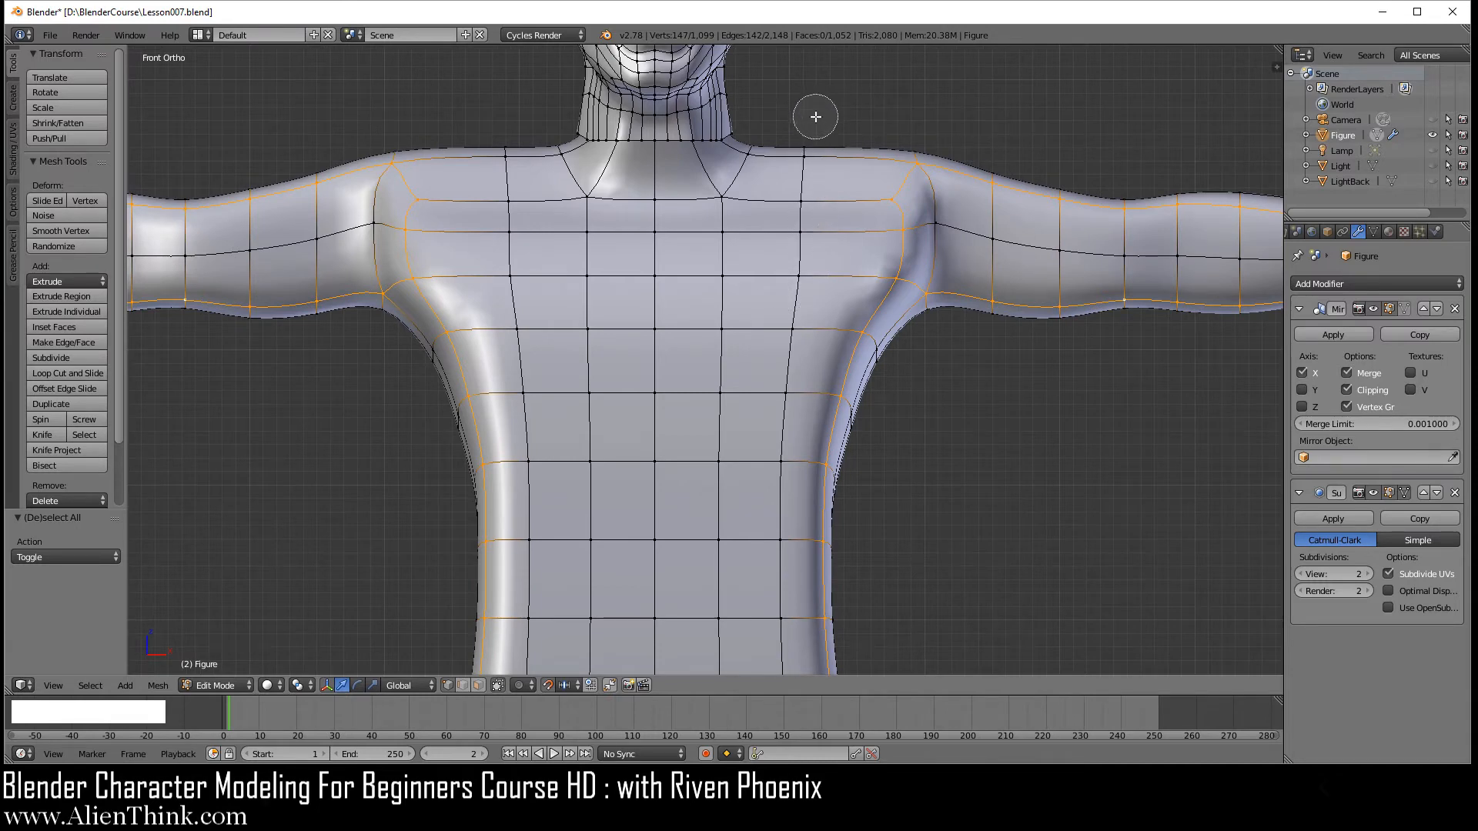
click(804, 176)
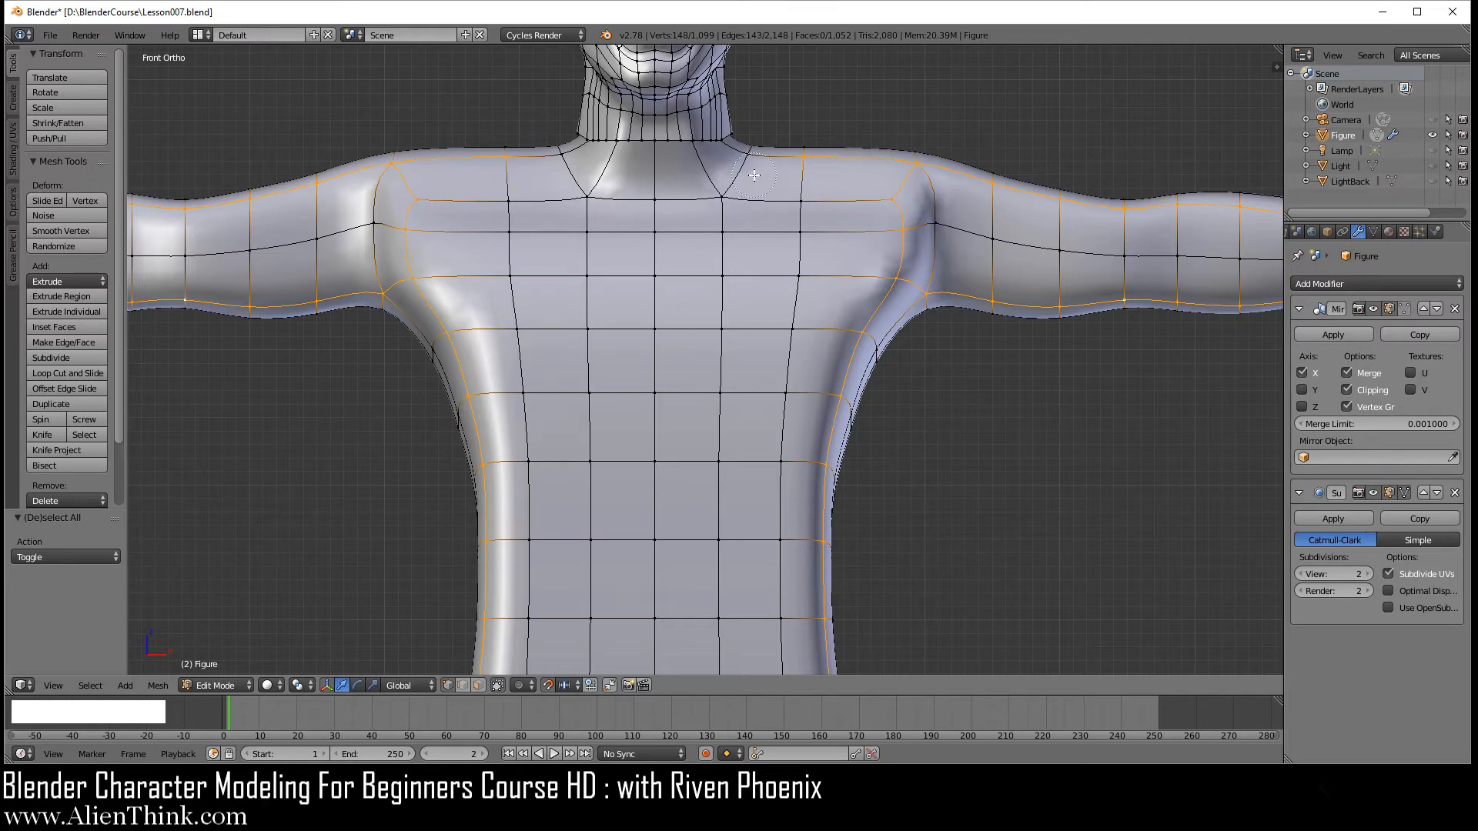
mouse_move(755, 174)
mouse_down()
mouse_move(743, 209)
mouse_move(804, 206)
mouse_move(765, 278)
mouse_up()
mouse_move(728, 209)
mouse_down()
mouse_move(726, 509)
mouse_move(772, 476)
mouse_move(793, 219)
mouse_up()
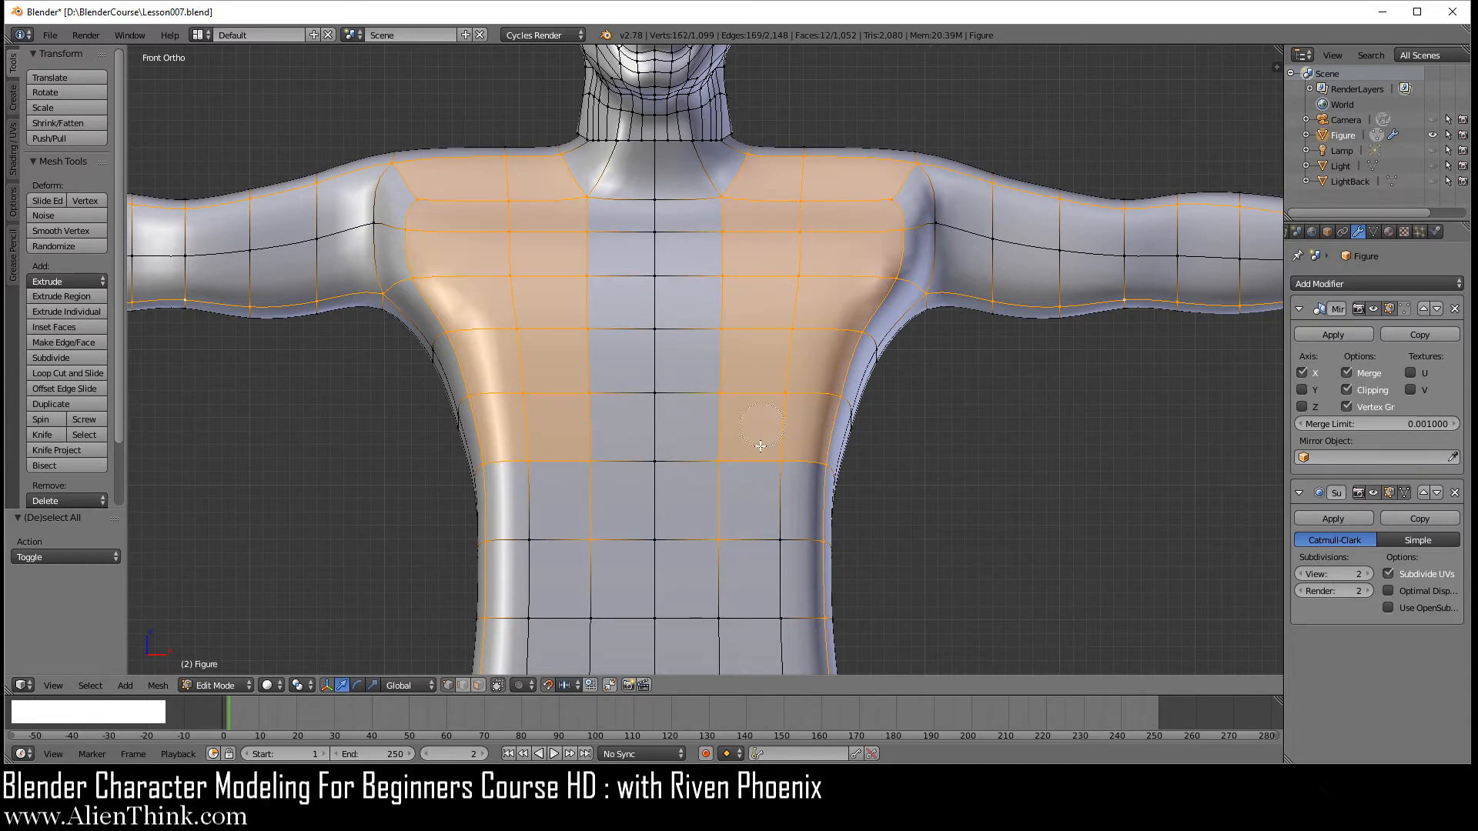
mouse_move(761, 446)
mouse_down()
mouse_move(752, 593)
mouse_move(732, 611)
mouse_move(765, 621)
mouse_up()
right_click(776, 603)
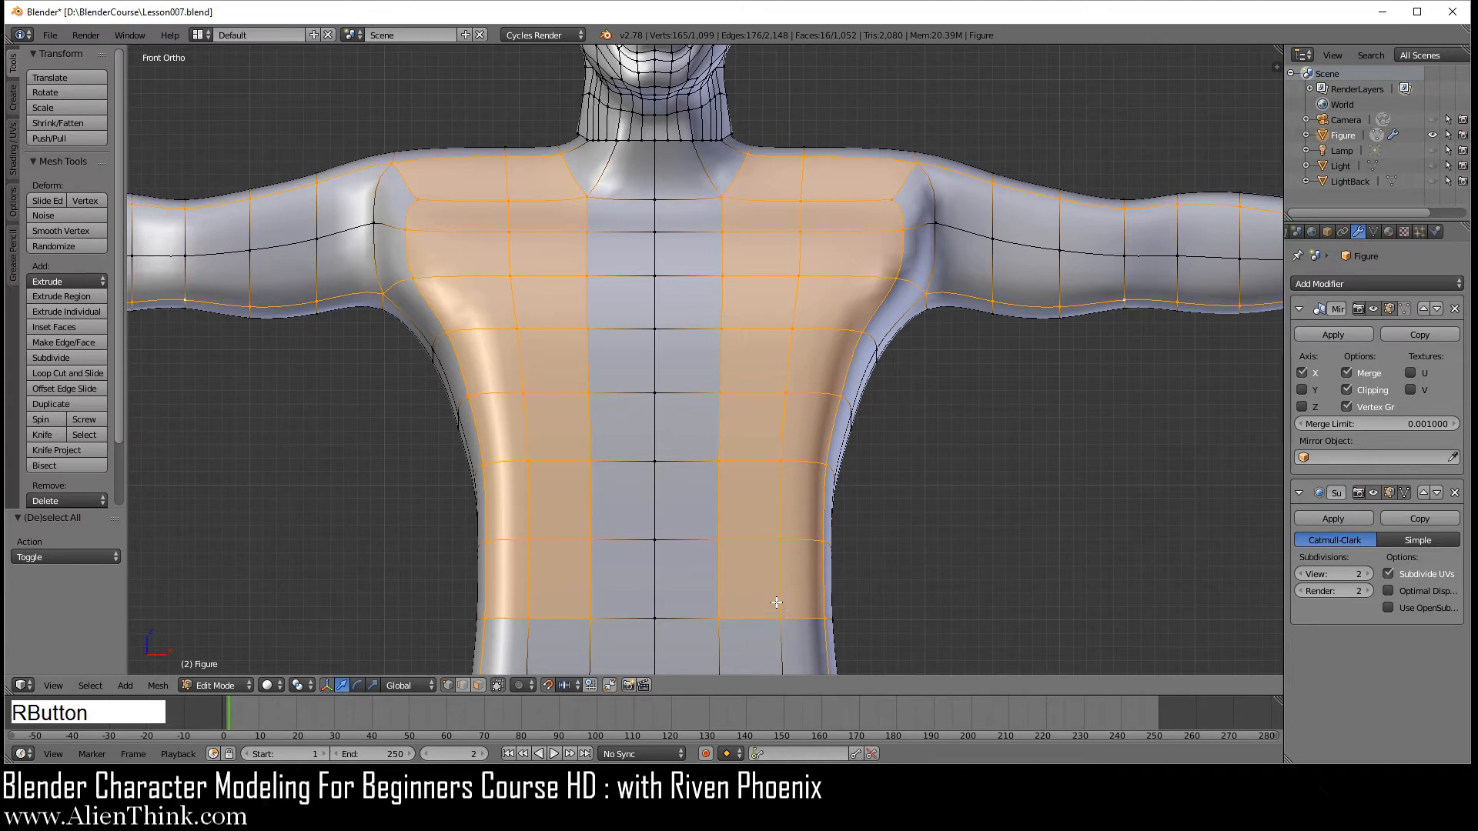
Continue the circle selection over the lower abdomen vertices beside the centreline, down to the row just above the crotch.
shift+middle_drag(786, 590, 772, 345)
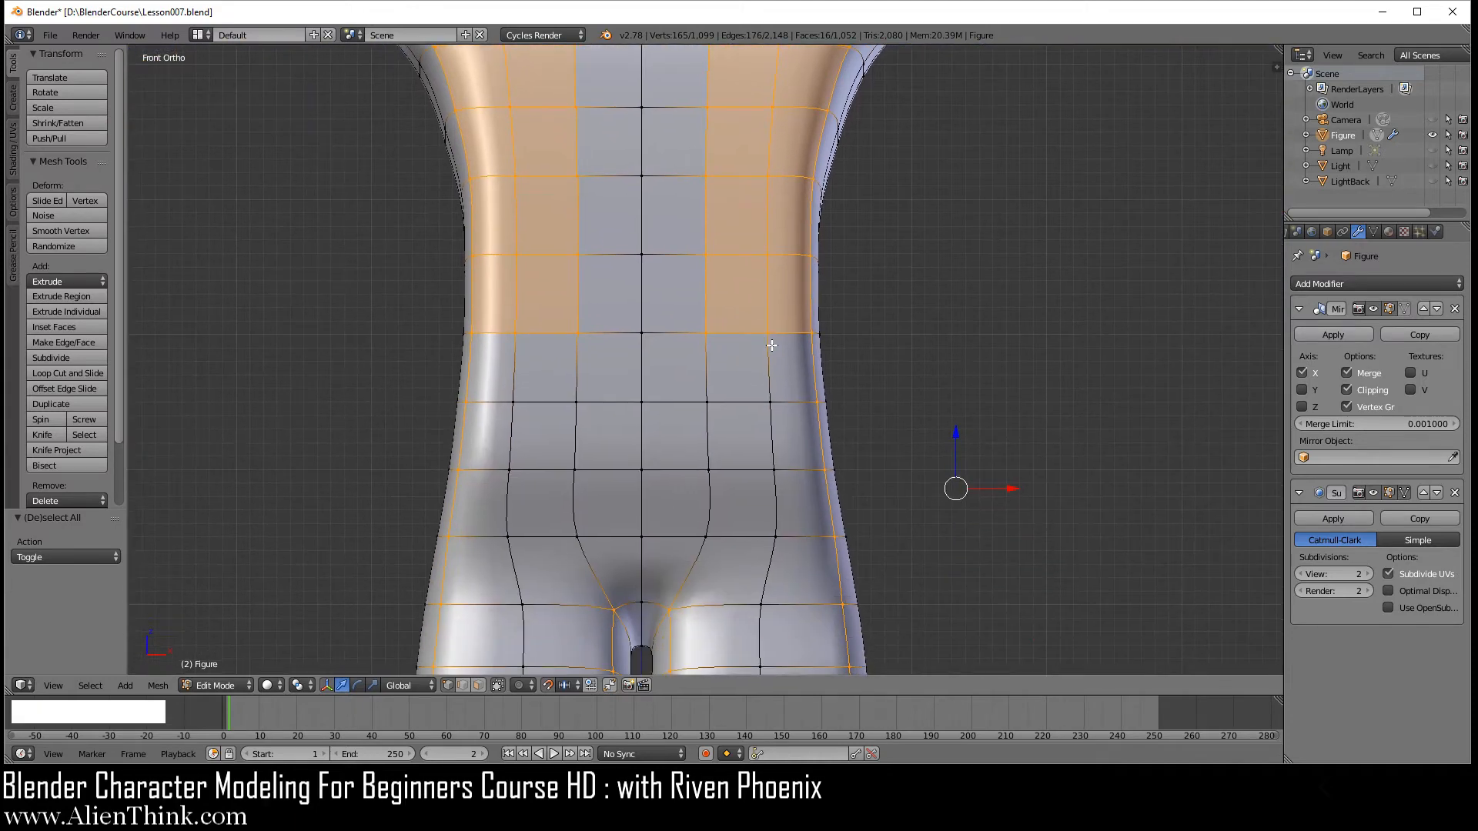
key(c)
mouse_move(726, 353)
mouse_down()
mouse_move(709, 501)
mouse_move(763, 530)
mouse_move(763, 382)
mouse_up()
right_click(745, 399)
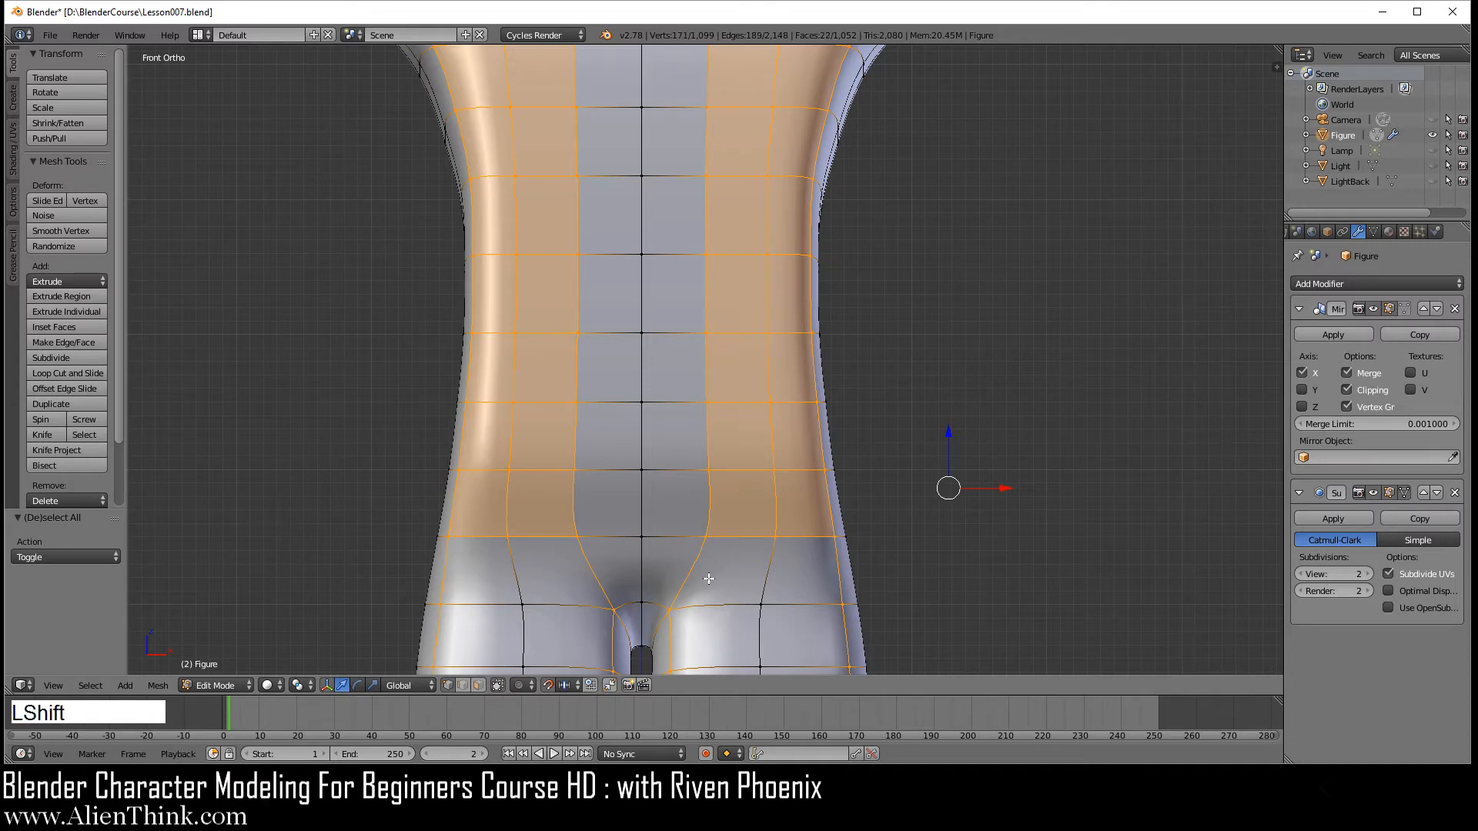
Examine the selected loops and torso faces across the front of the figure and around the hand.
shift+middle_drag(683, 554, 663, 462)
scroll(666, 466, down, 3)
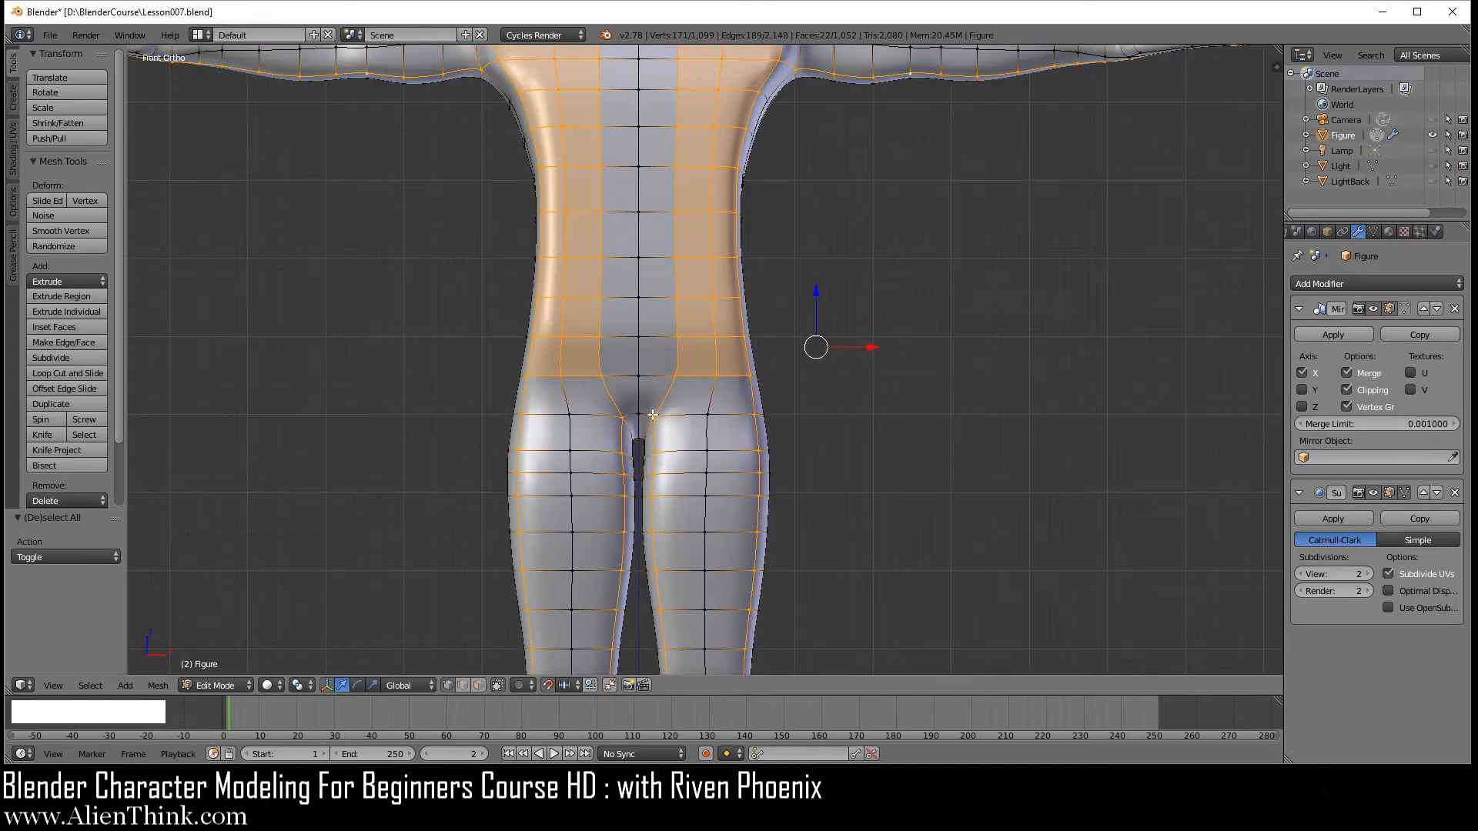
shift+middle_drag(758, 386, 710, 547)
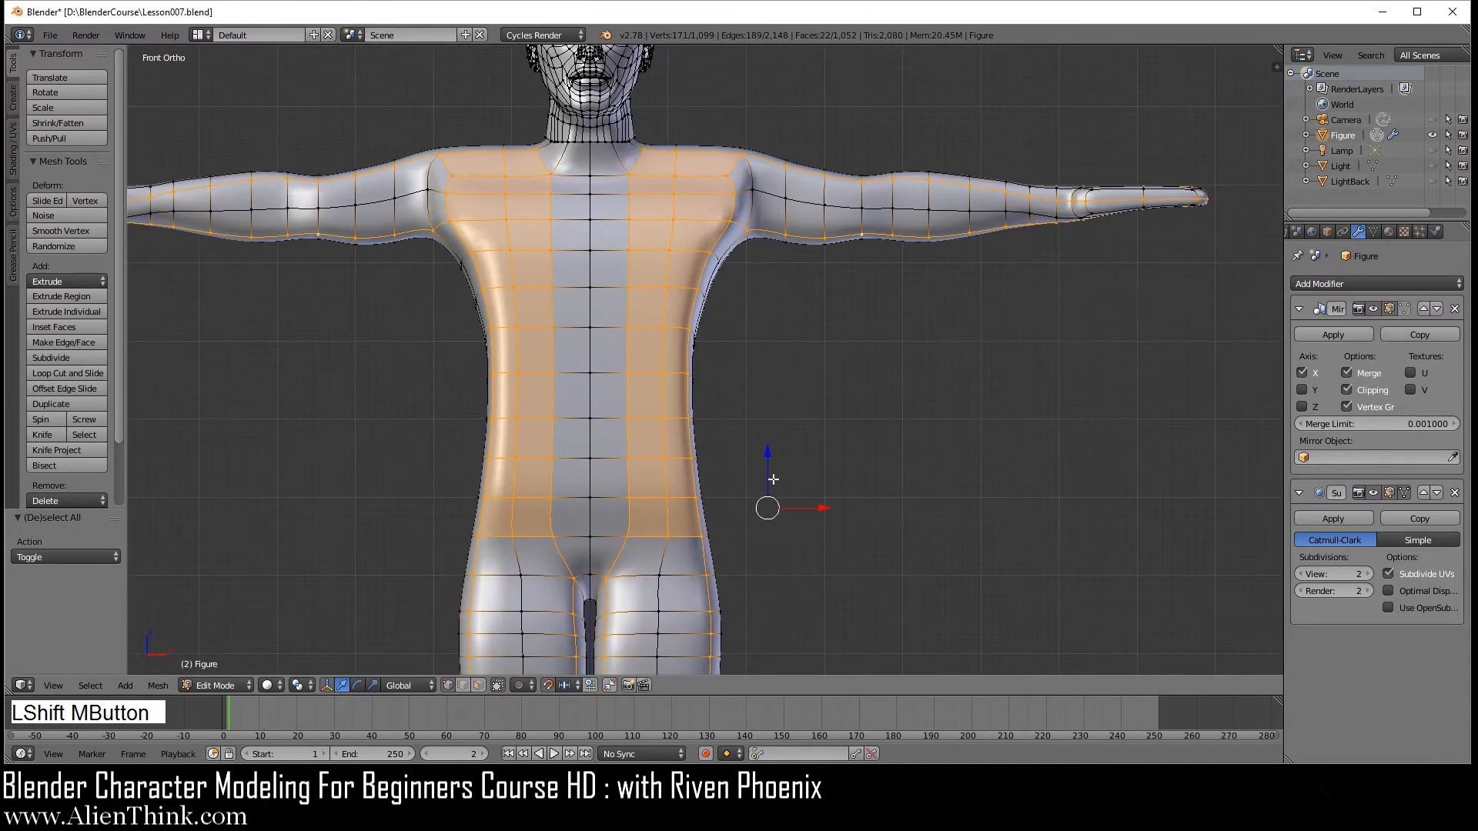
scroll(776, 473, down, 3)
shift+middle_drag(776, 472, 760, 364)
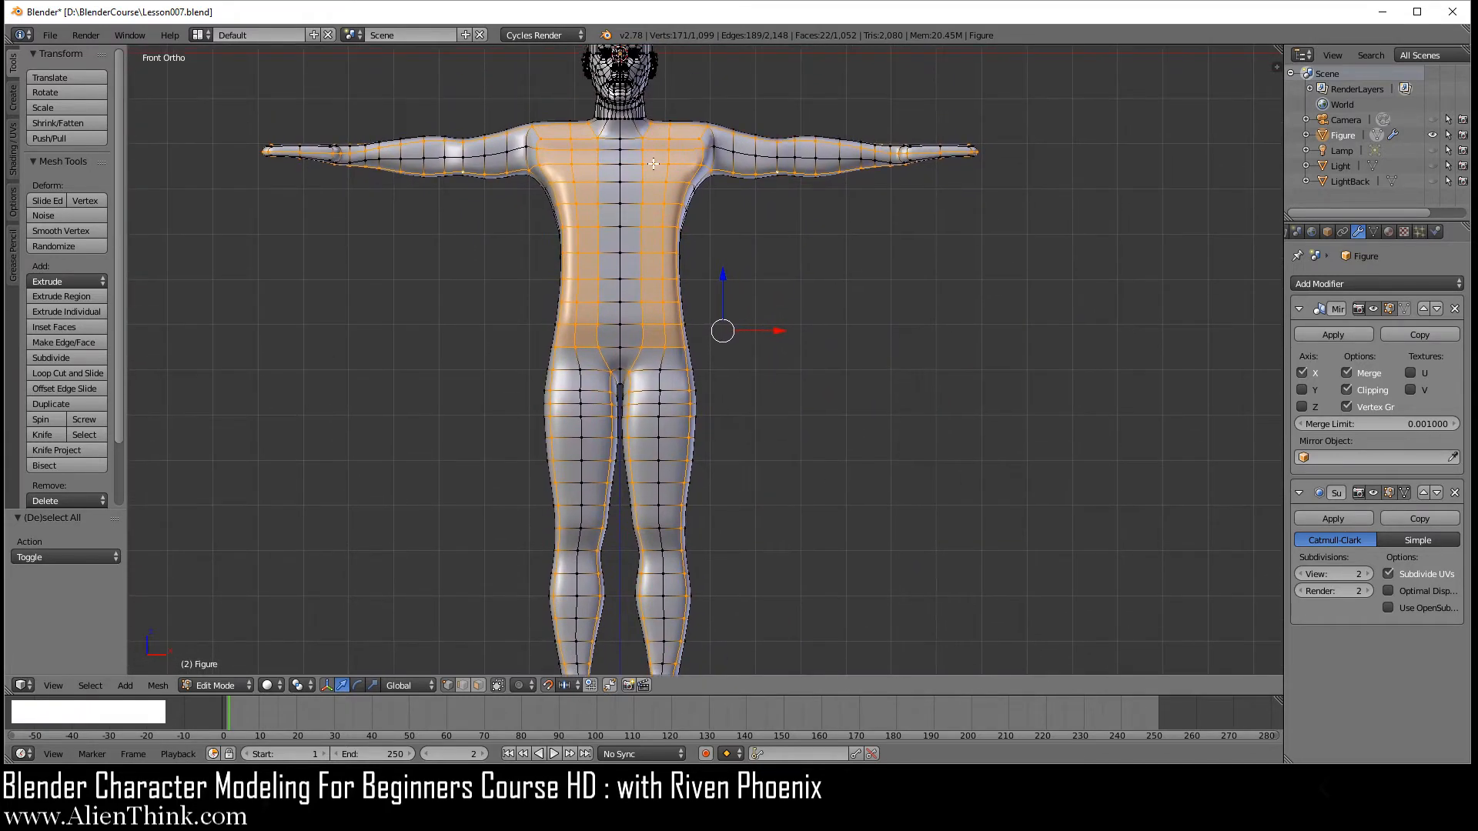
shift+middle_drag(802, 243, 672, 395)
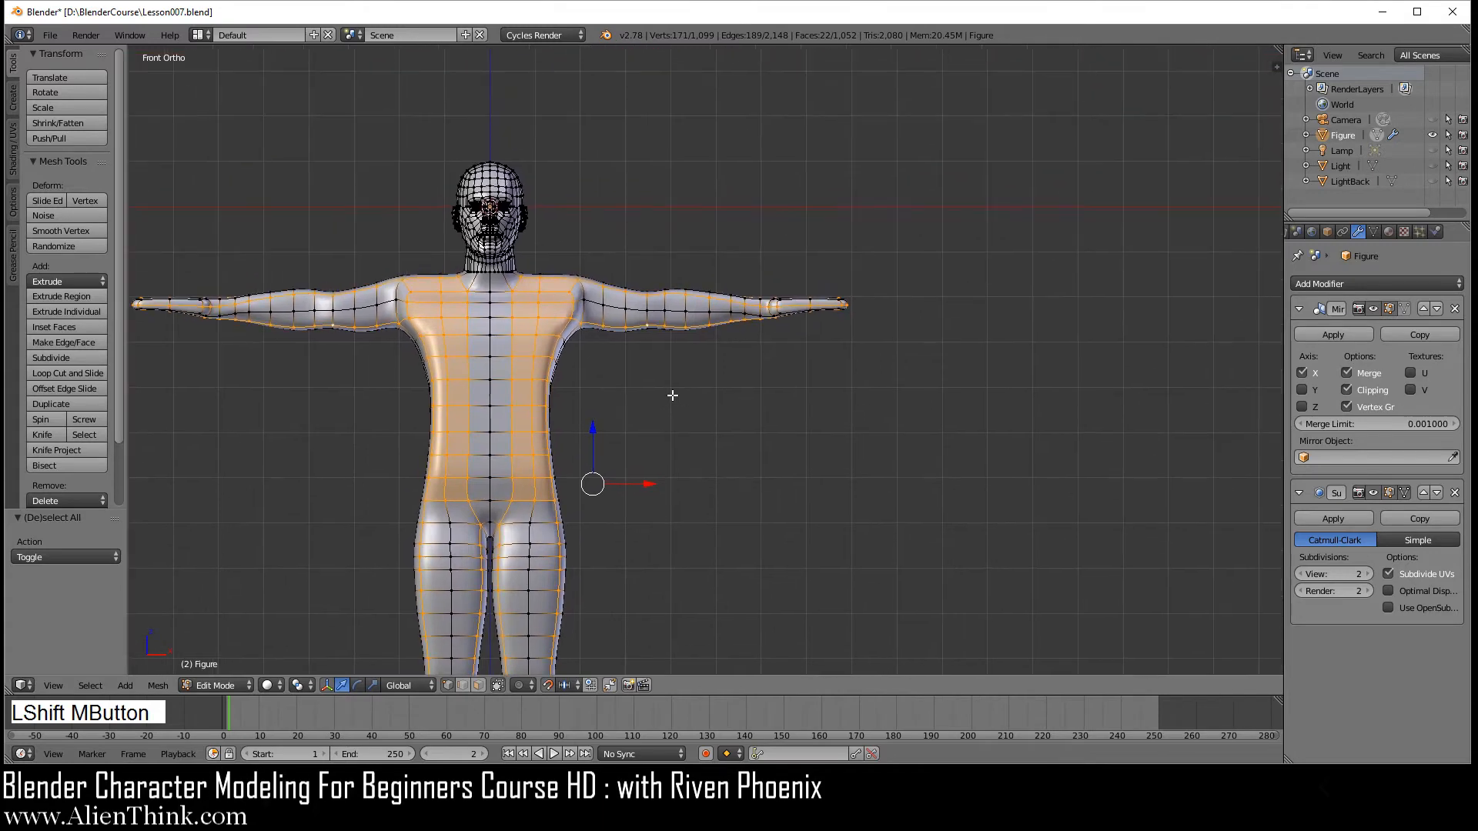
scroll(828, 400, up, 8)
shift+middle_drag(973, 339, 737, 461)
scroll(737, 462, up, 1)
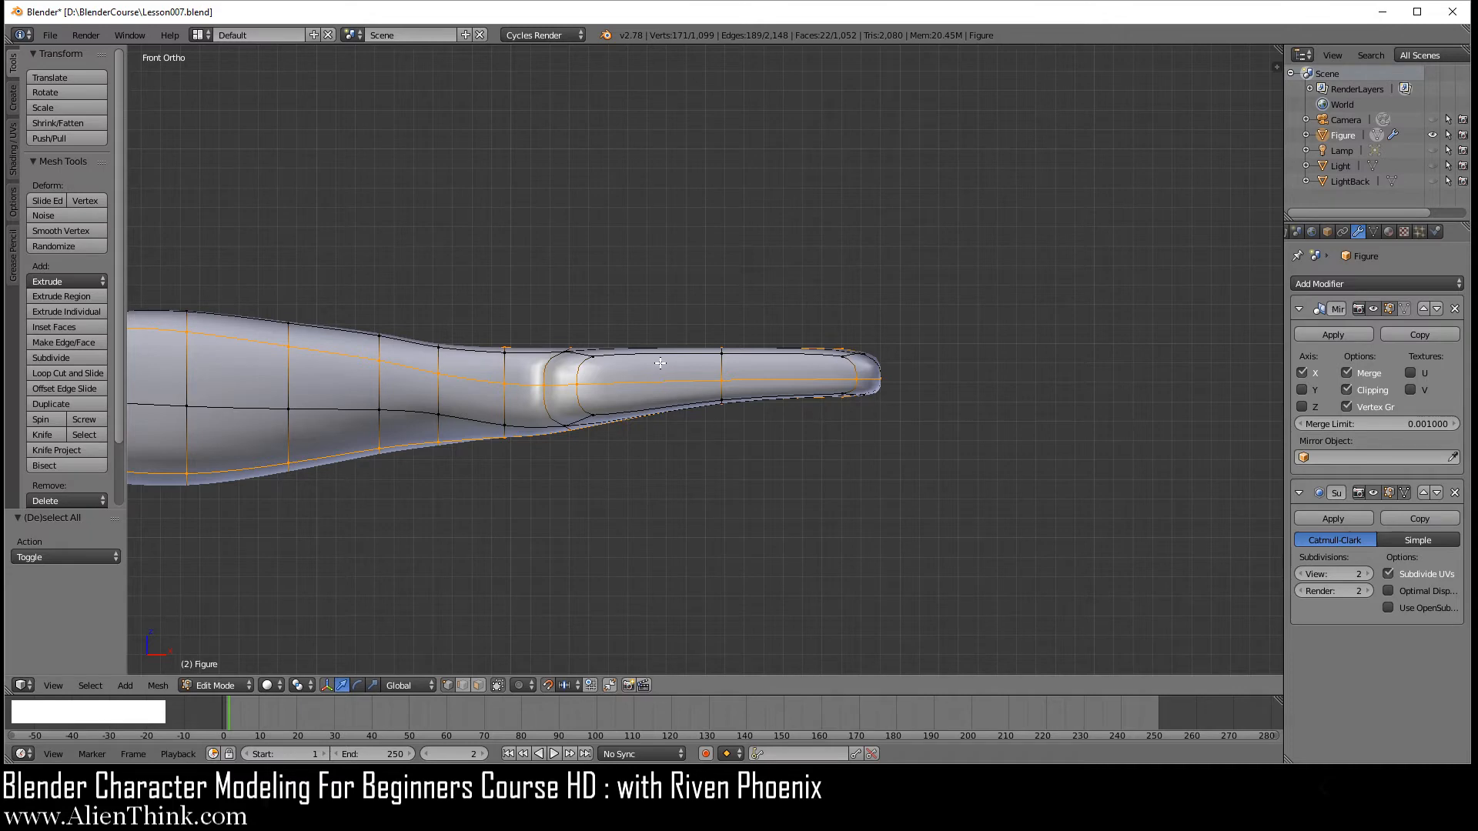
middle_drag(661, 362, 579, 370)
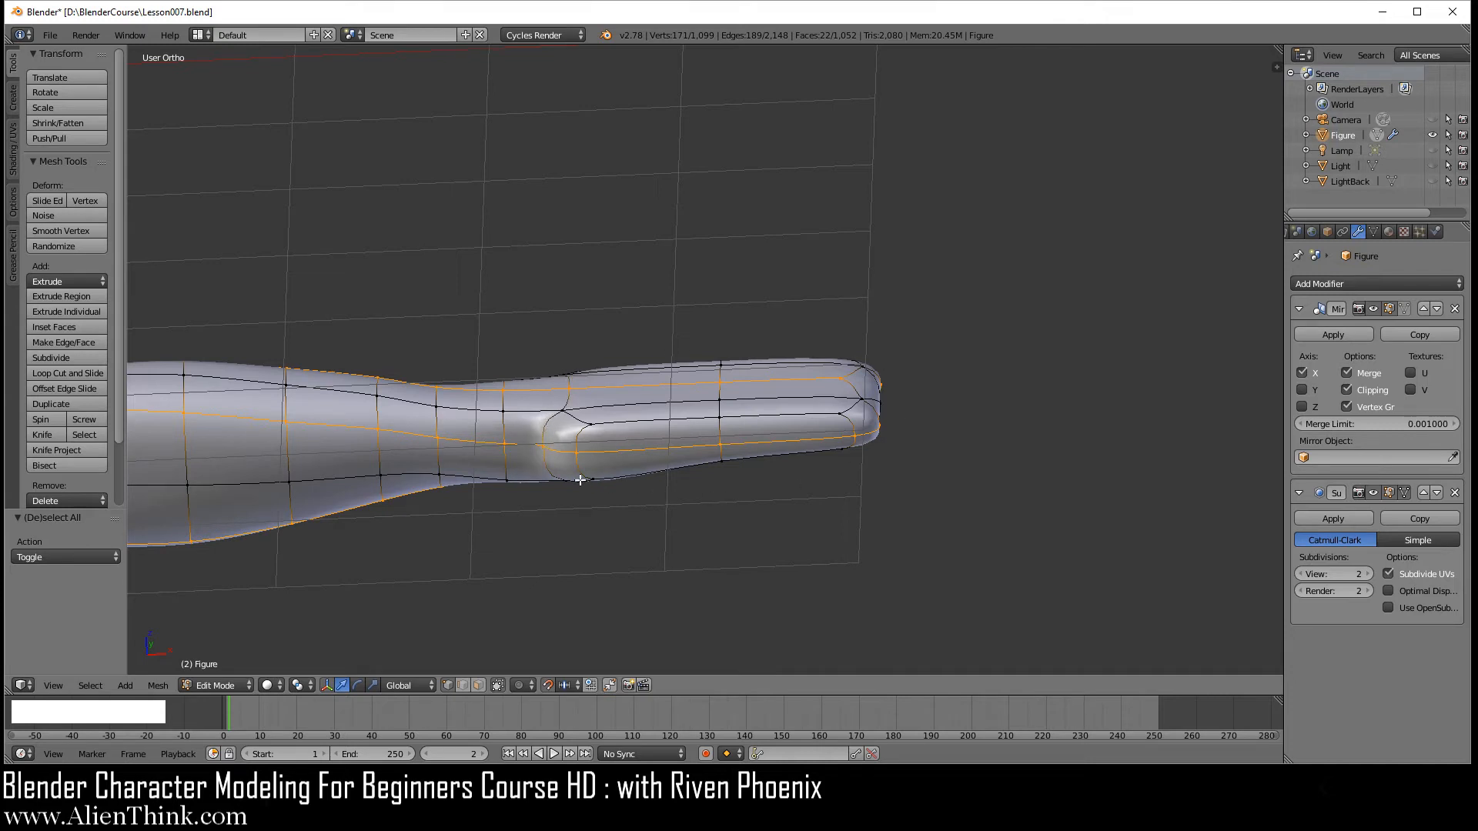
key(KP_1)
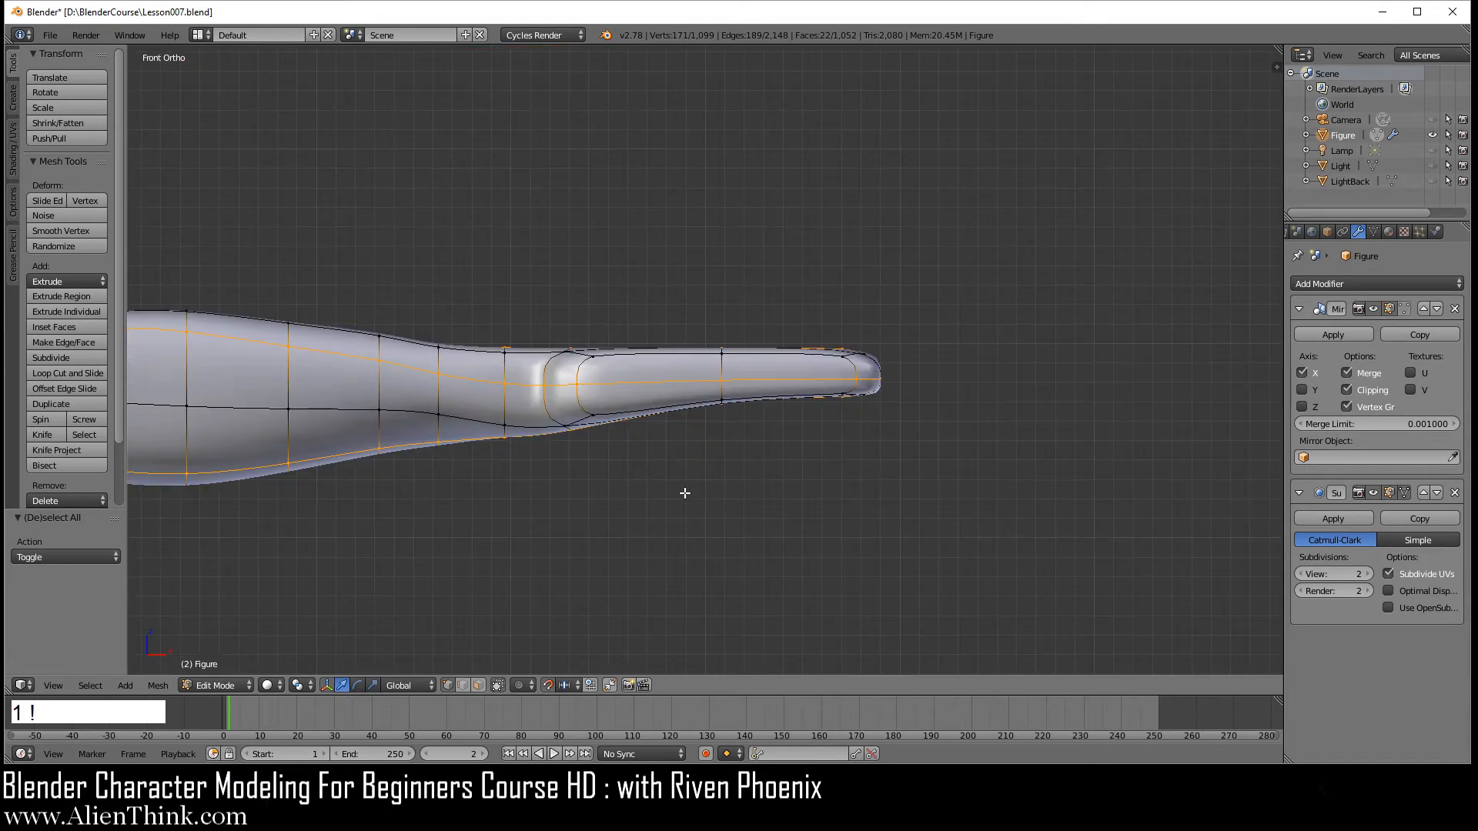
In front view with wireframe display, box-deselect all hand vertices beyond the wrist.
key(z)
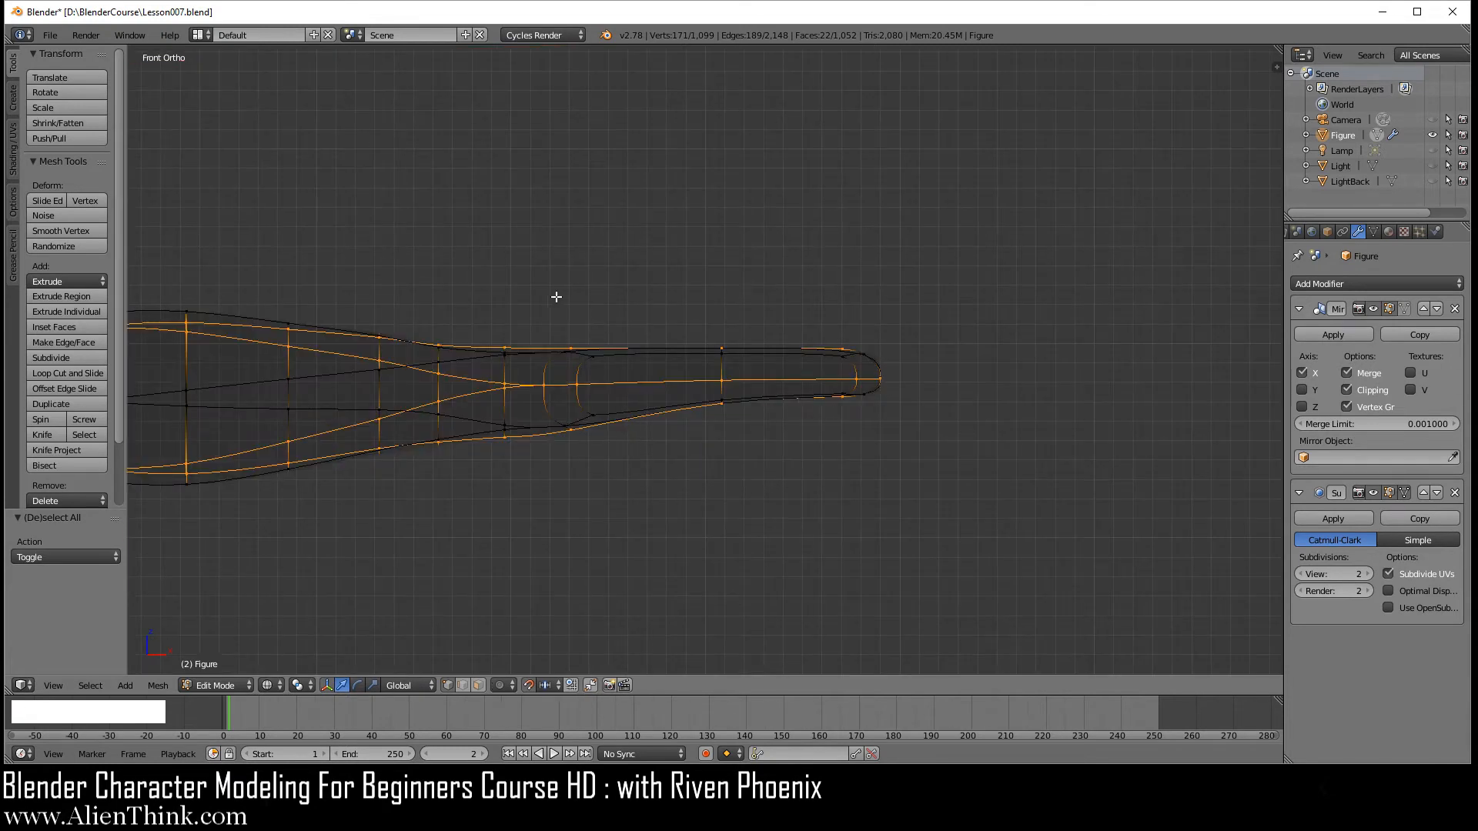
key(b)
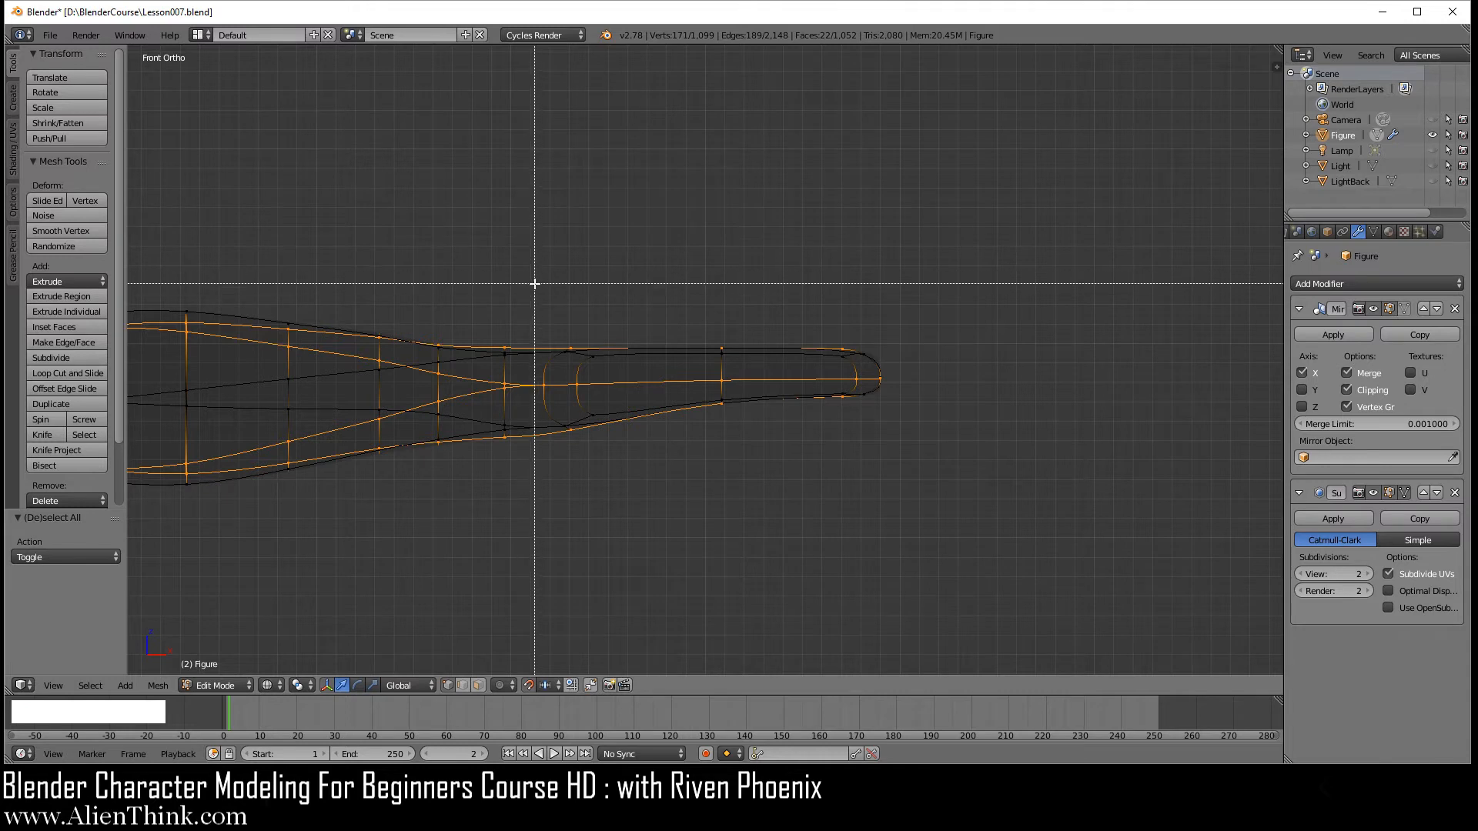
middle_drag(533, 285, 932, 493)
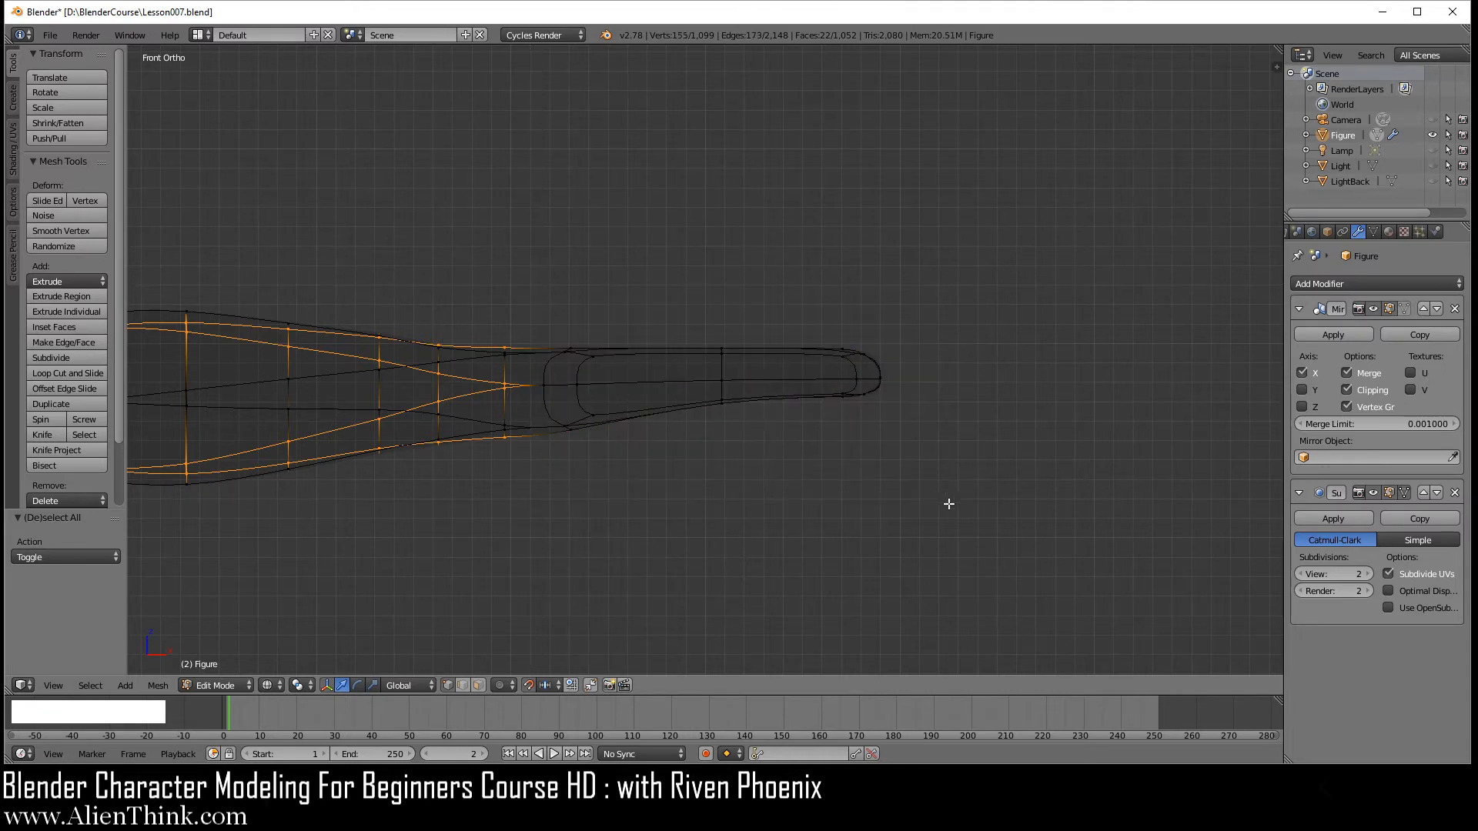
key(z)
middle_drag(644, 408, 645, 438)
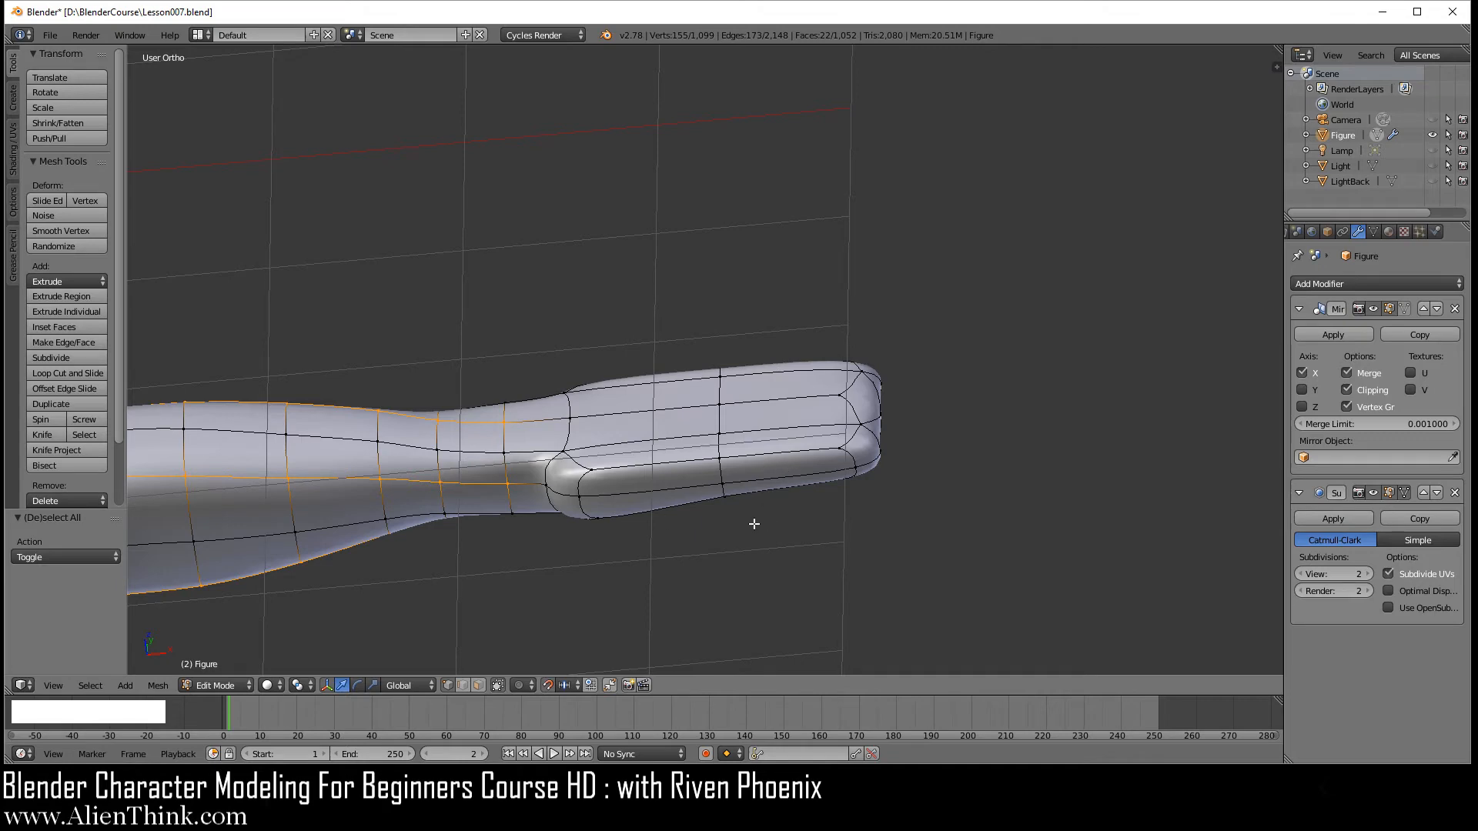
key(KP_1)
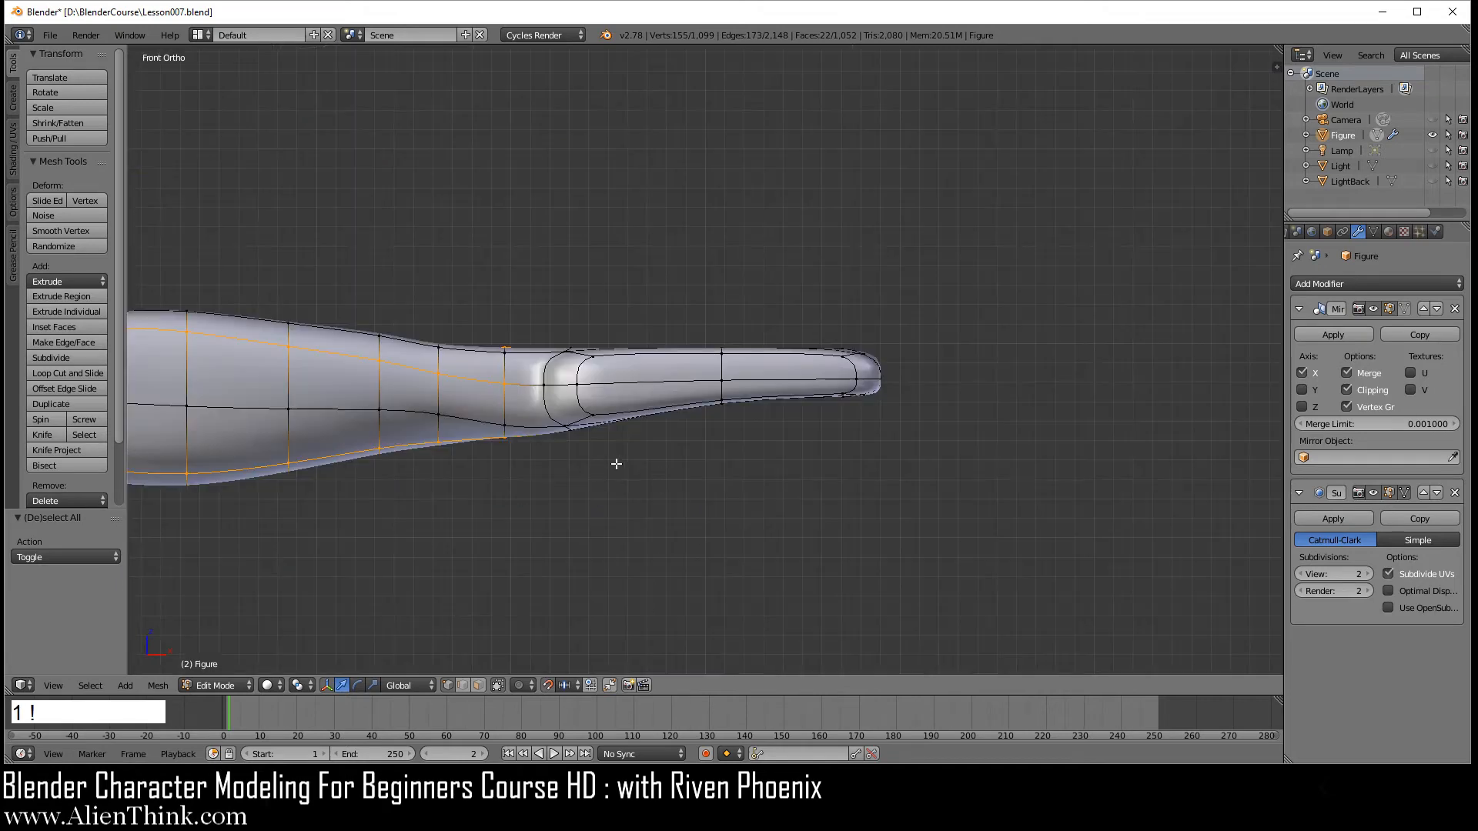
In front wireframe view, circle-deselect the ankle and foot vertices, leaving the leg loops above the ankle selected.
scroll(548, 452, down, 4)
scroll(544, 458, down, 1)
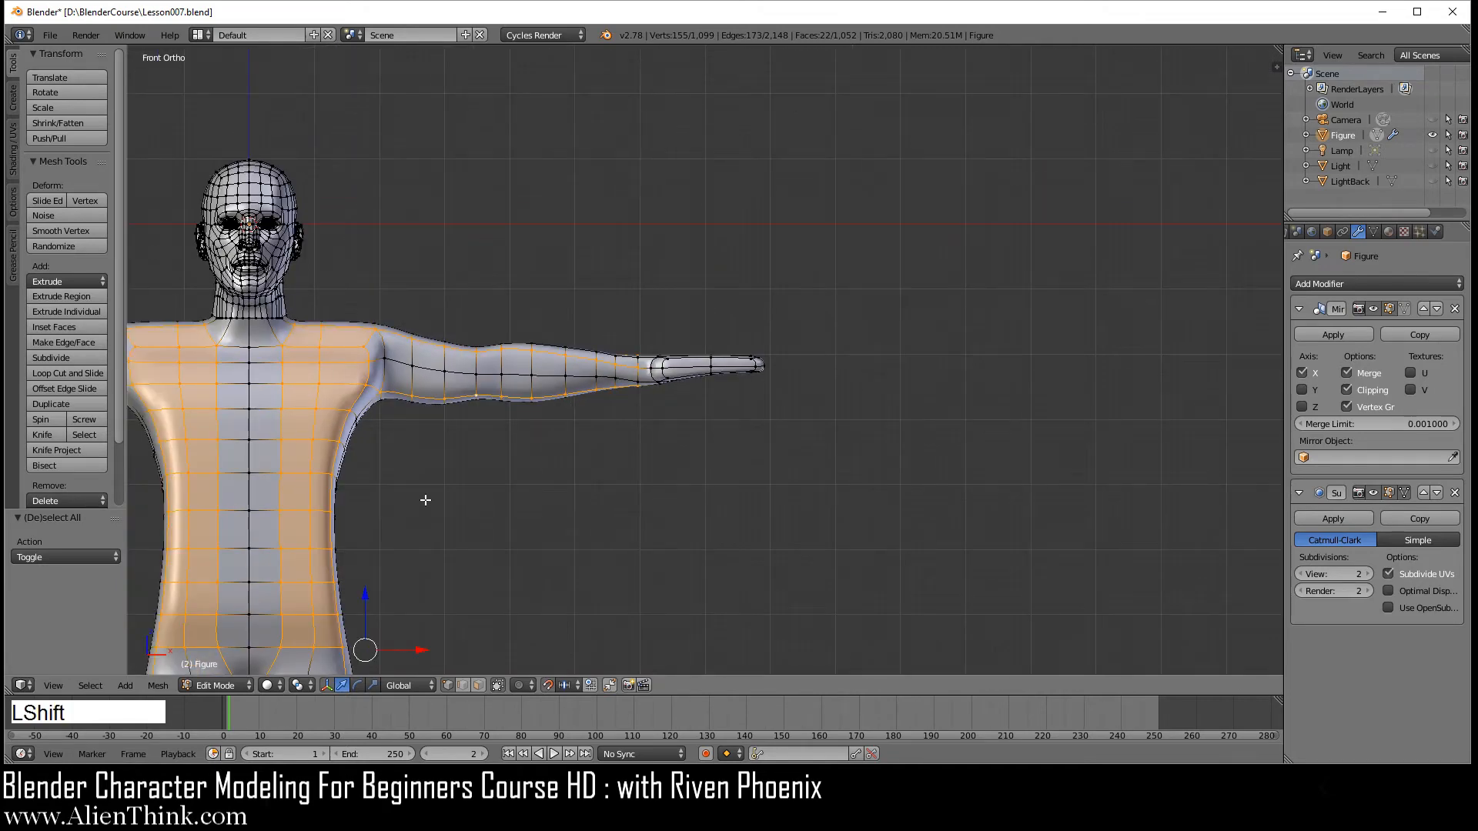
shift+middle_drag(423, 501, 649, 240)
shift+middle_drag(593, 531, 667, 190)
scroll(672, 503, up, 3)
shift+middle_drag(671, 503, 586, 437)
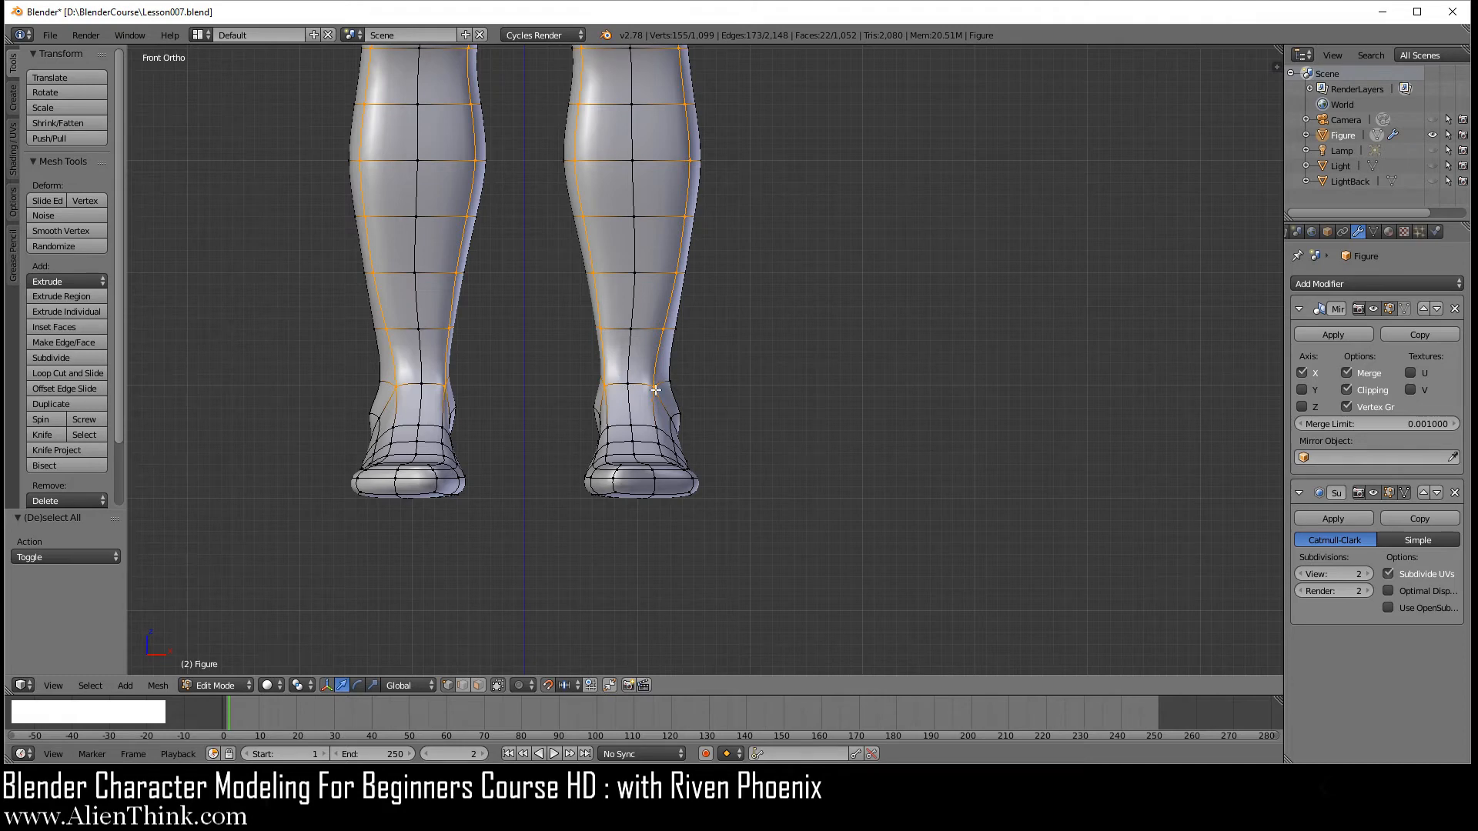
key(z)
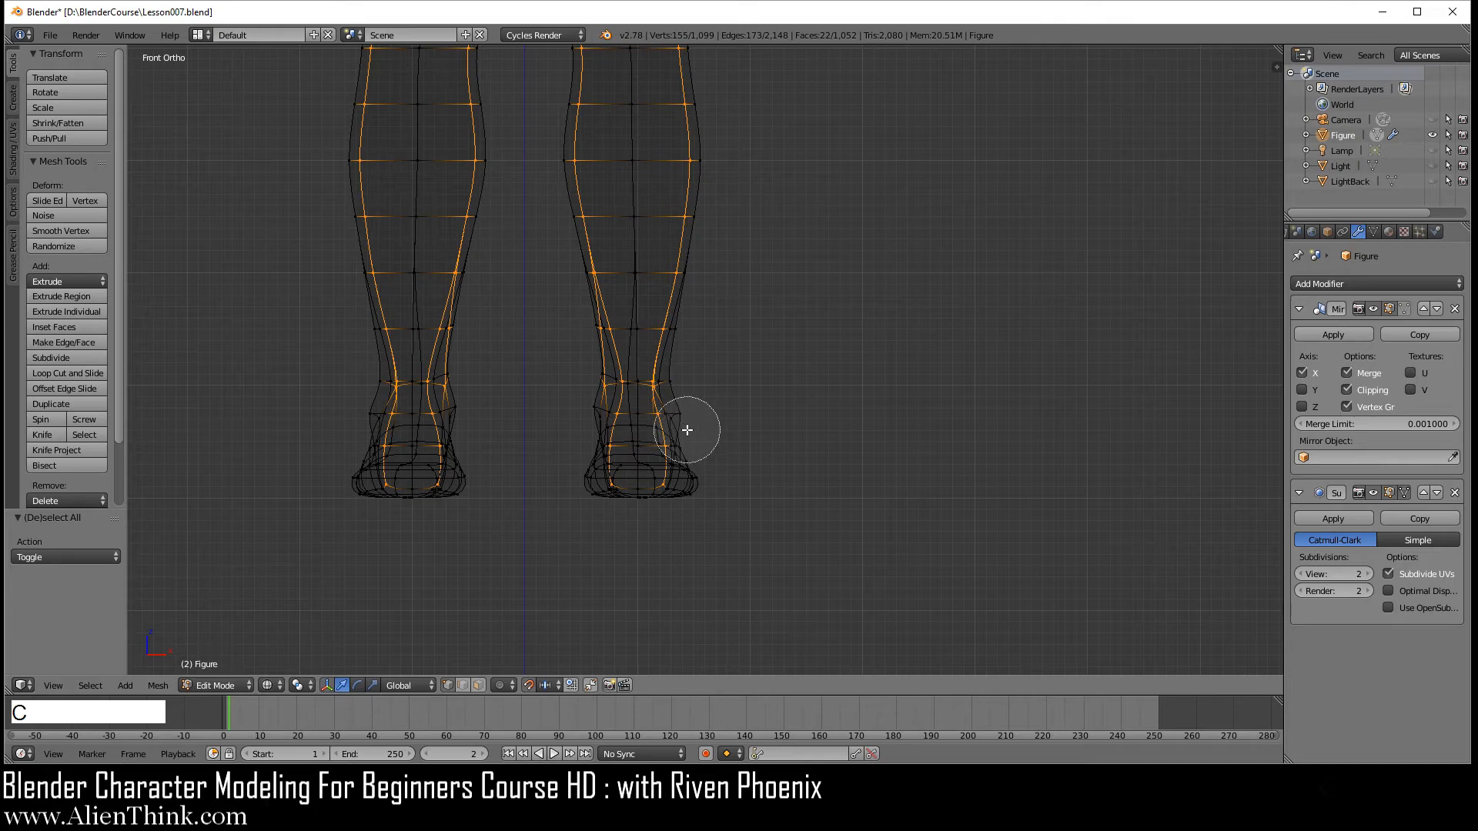
mouse_move(663, 425)
middle_down()
mouse_move(615, 470)
mouse_move(667, 386)
mouse_move(577, 396)
middle_up()
right_click(784, 412)
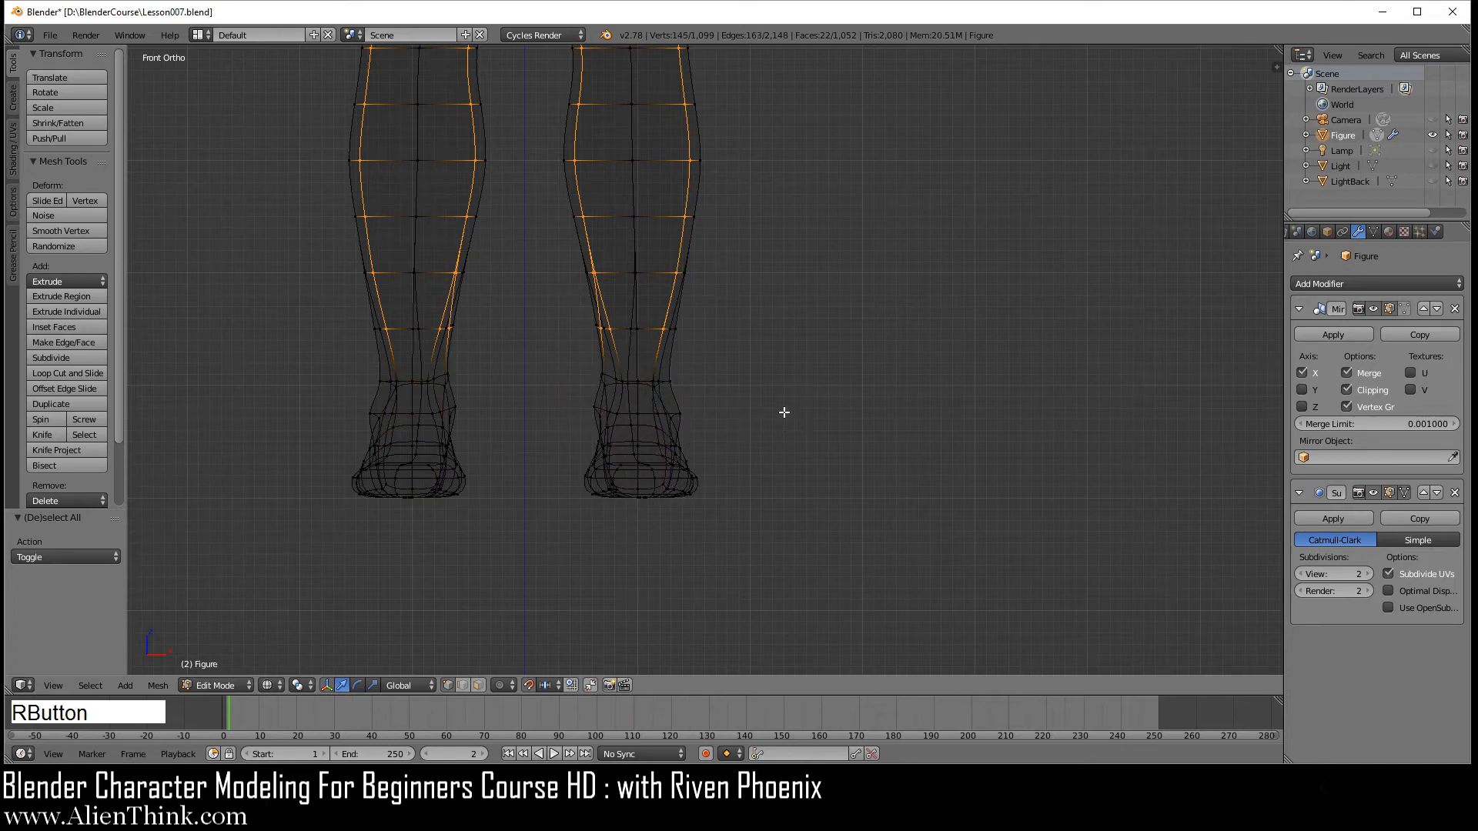
key(z)
mouse_move(839, 367)
middle_down()
mouse_move(534, 382)
mouse_move(982, 394)
mouse_move(938, 405)
middle_up()
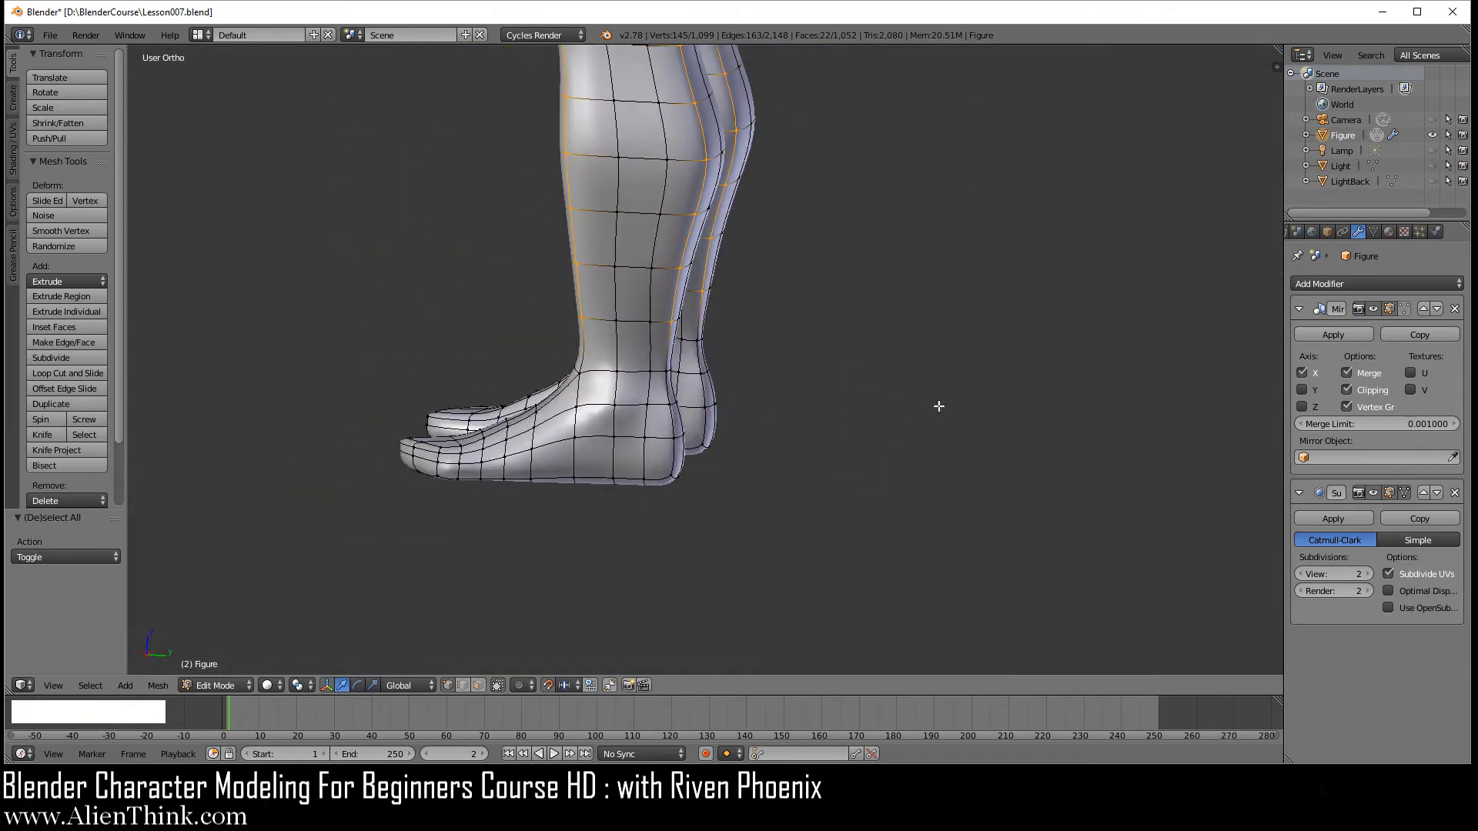
key(KP_1)
In back view, deselect the two upper-arm vertices on the lower loop between the armpit and the elbow.
shift+middle_drag(772, 195, 862, 392)
scroll(778, 373, up, 3)
key(ctrl)
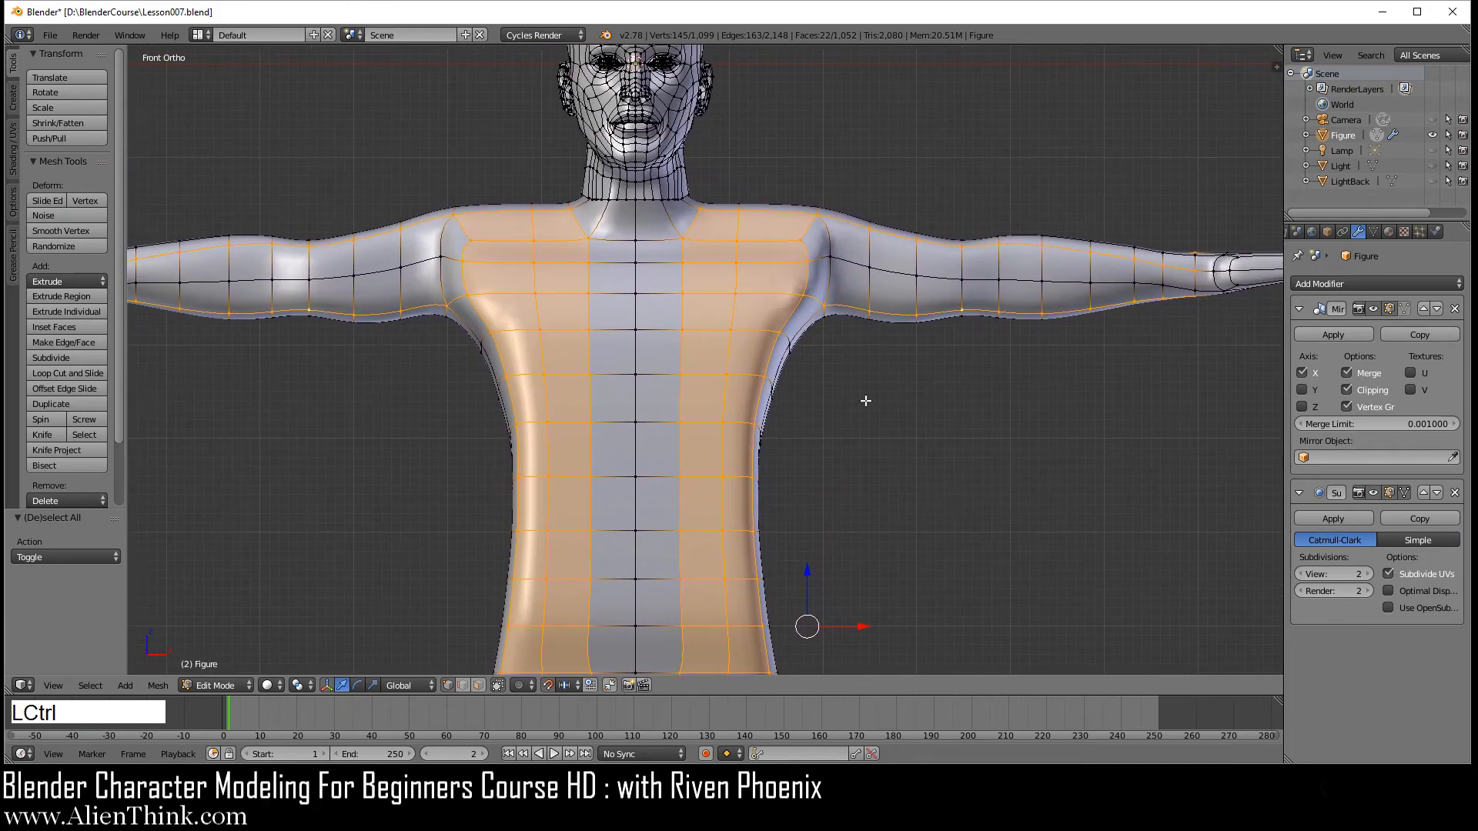
key(ctrl+1)
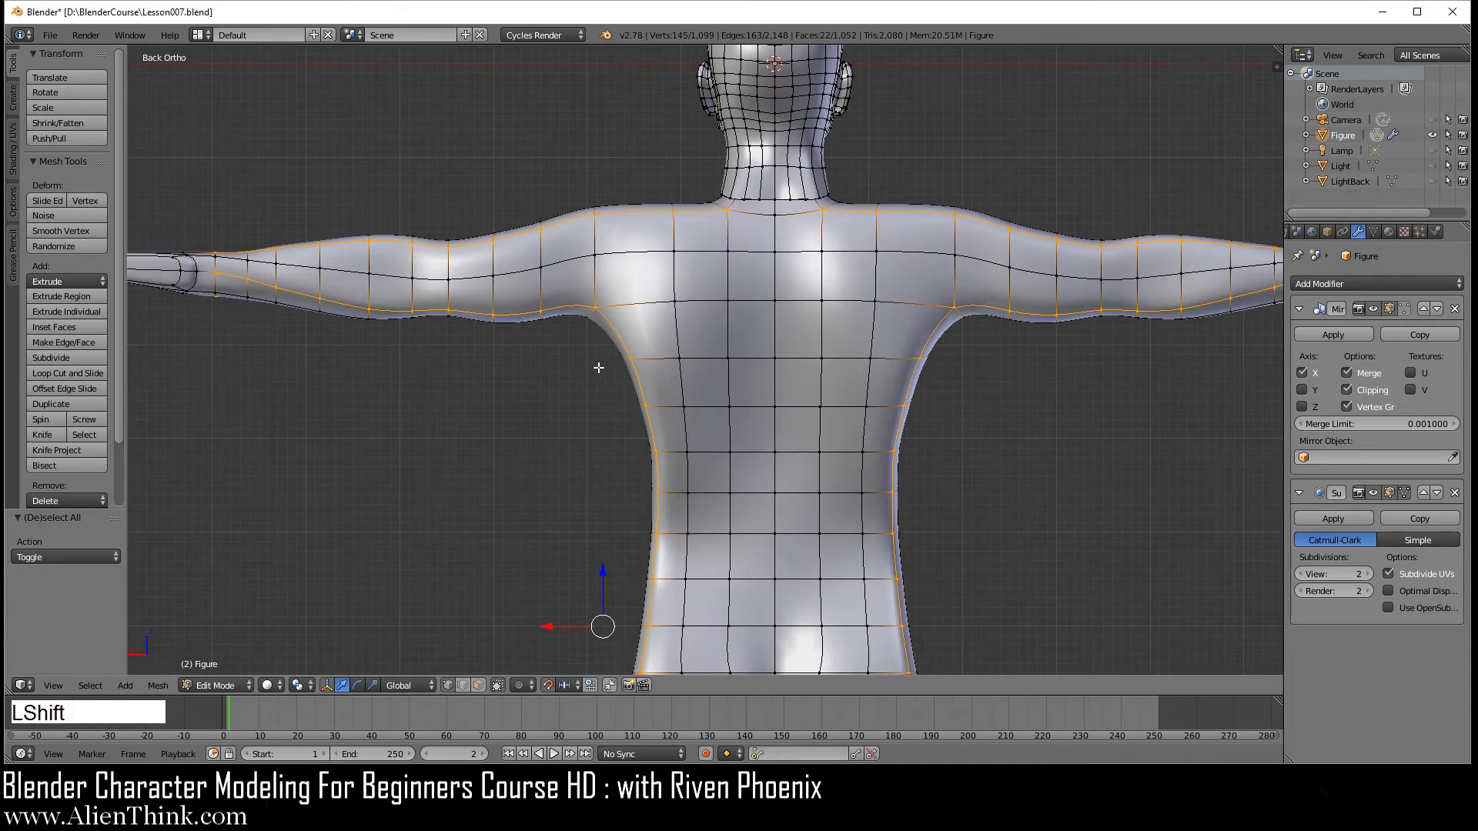
shift+middle_drag(595, 367, 804, 353)
scroll(801, 350, up, 2)
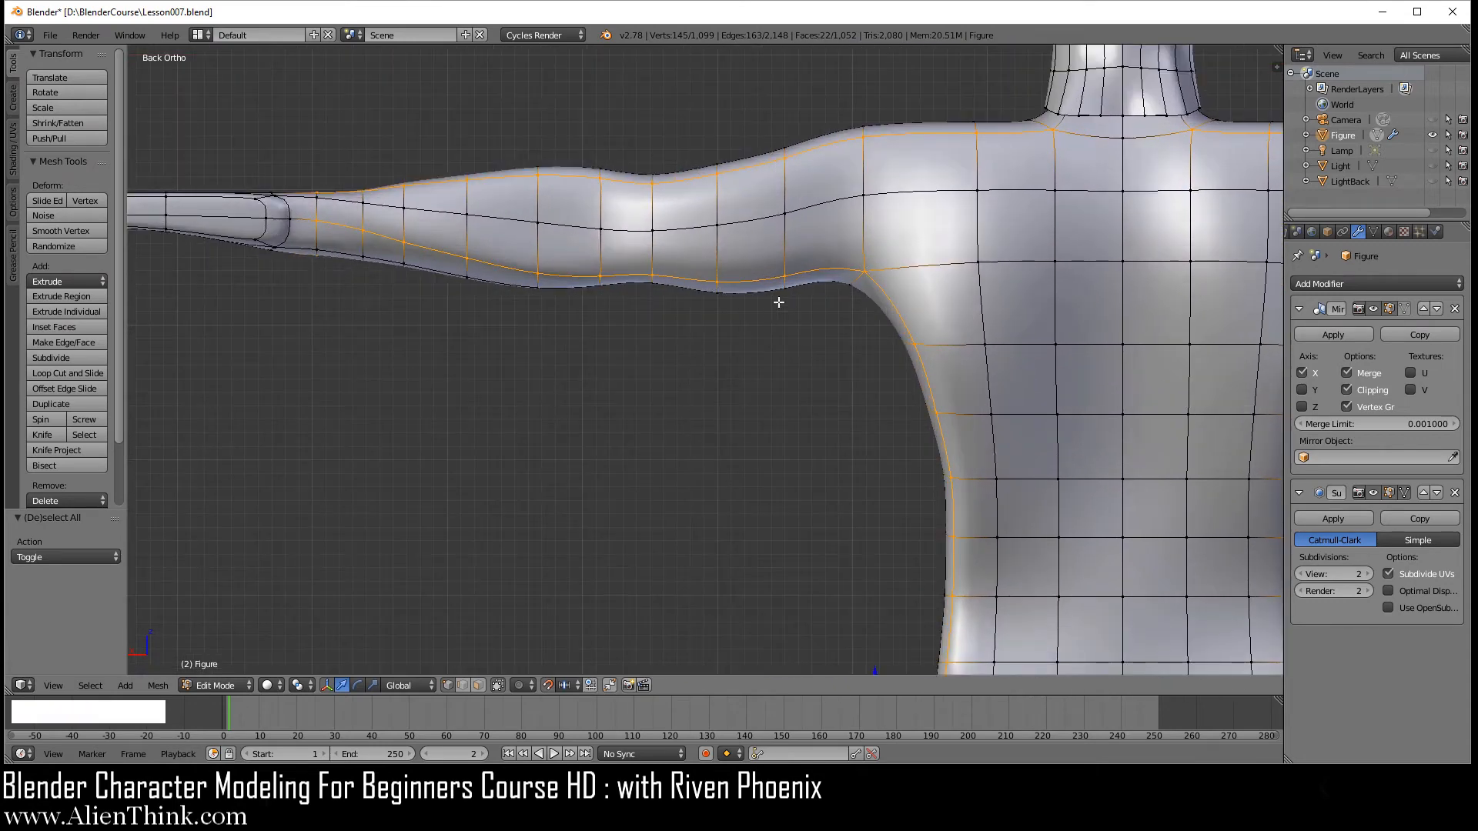
shift+right_click(785, 275)
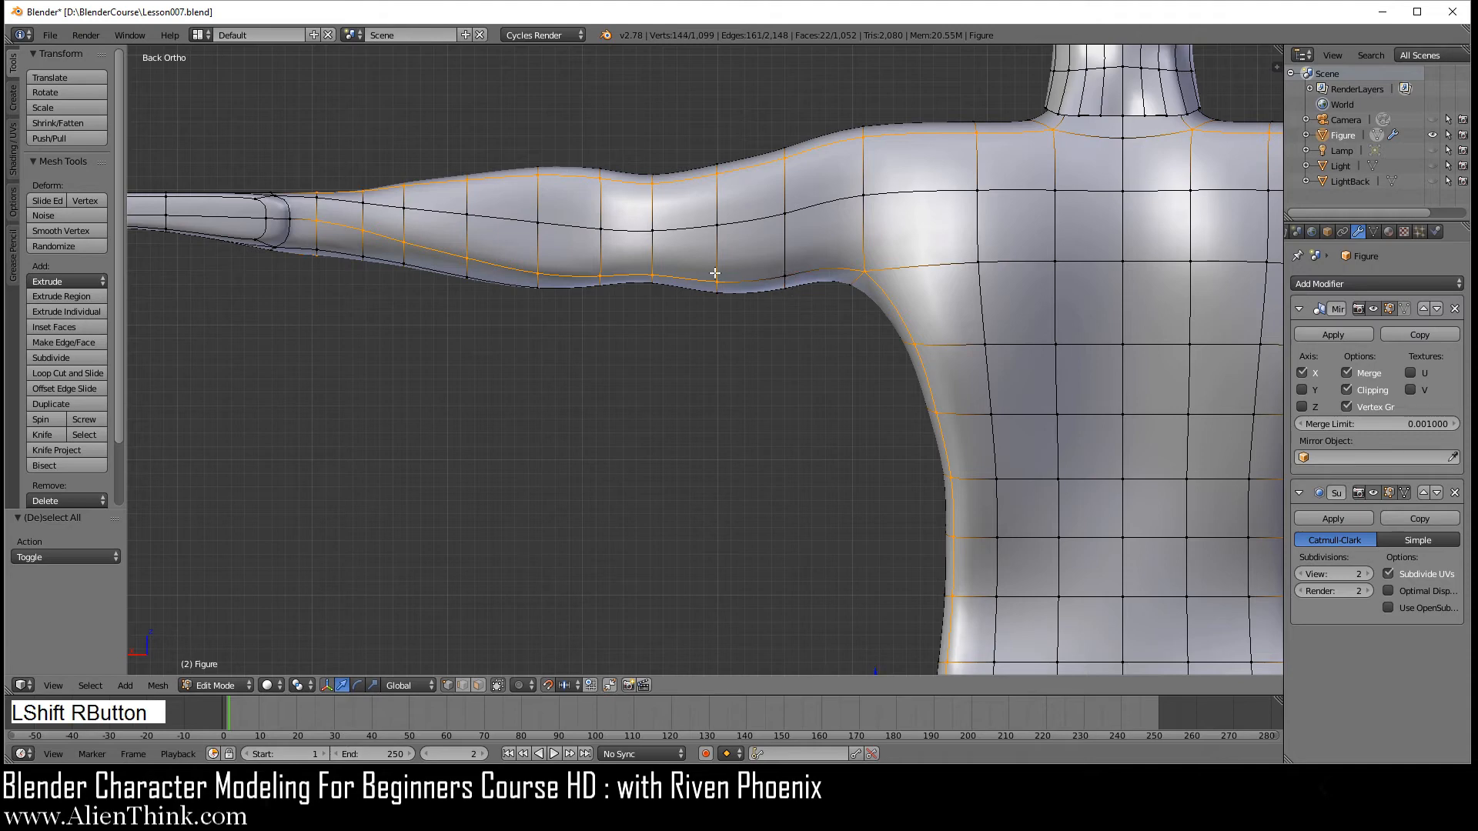
shift+right_click(718, 277)
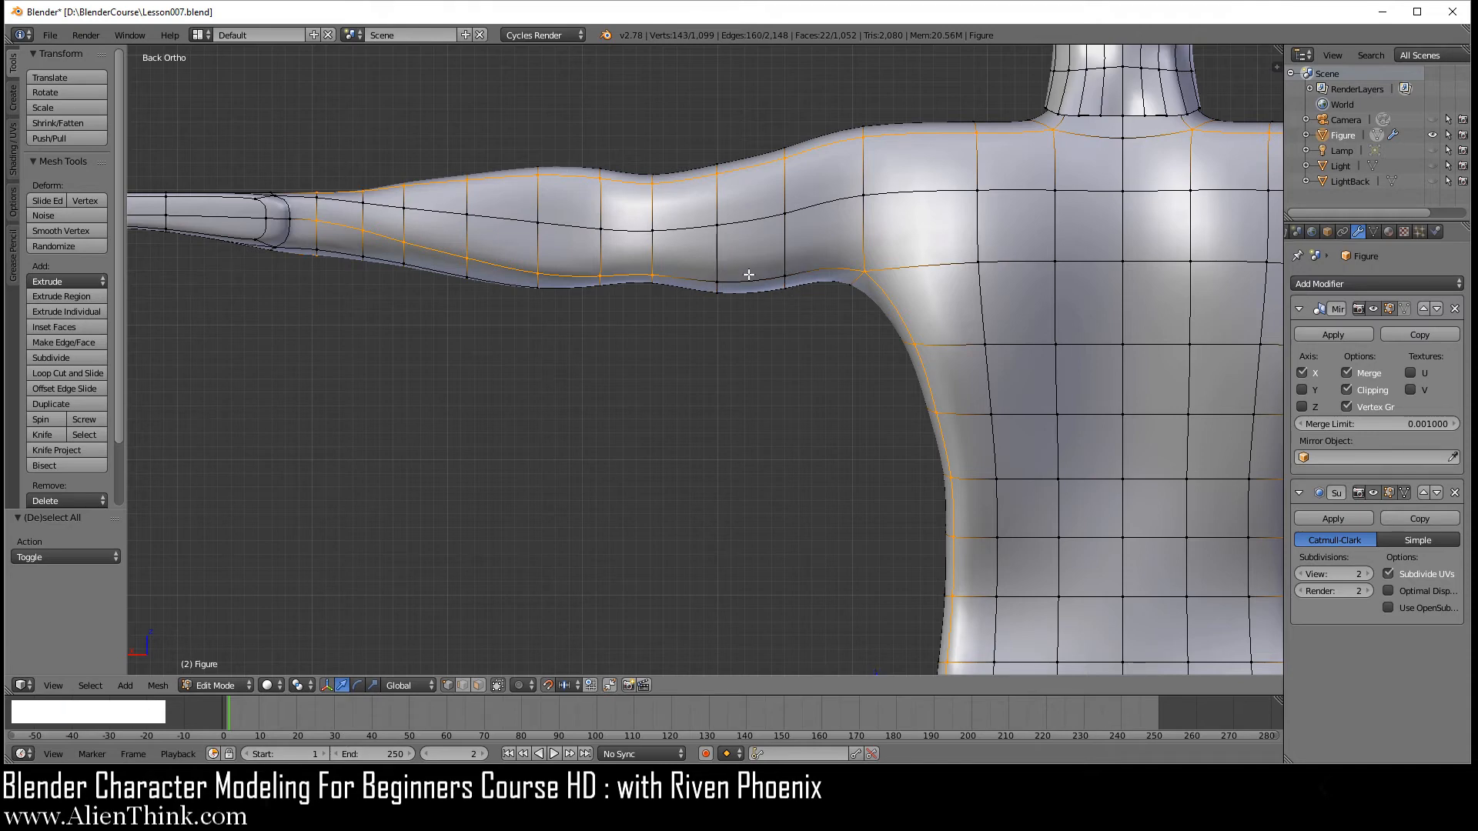
Deselect three neighbouring vertices on the upper loop of the forearm, starting at the wrist.
middle_drag(551, 329, 645, 432)
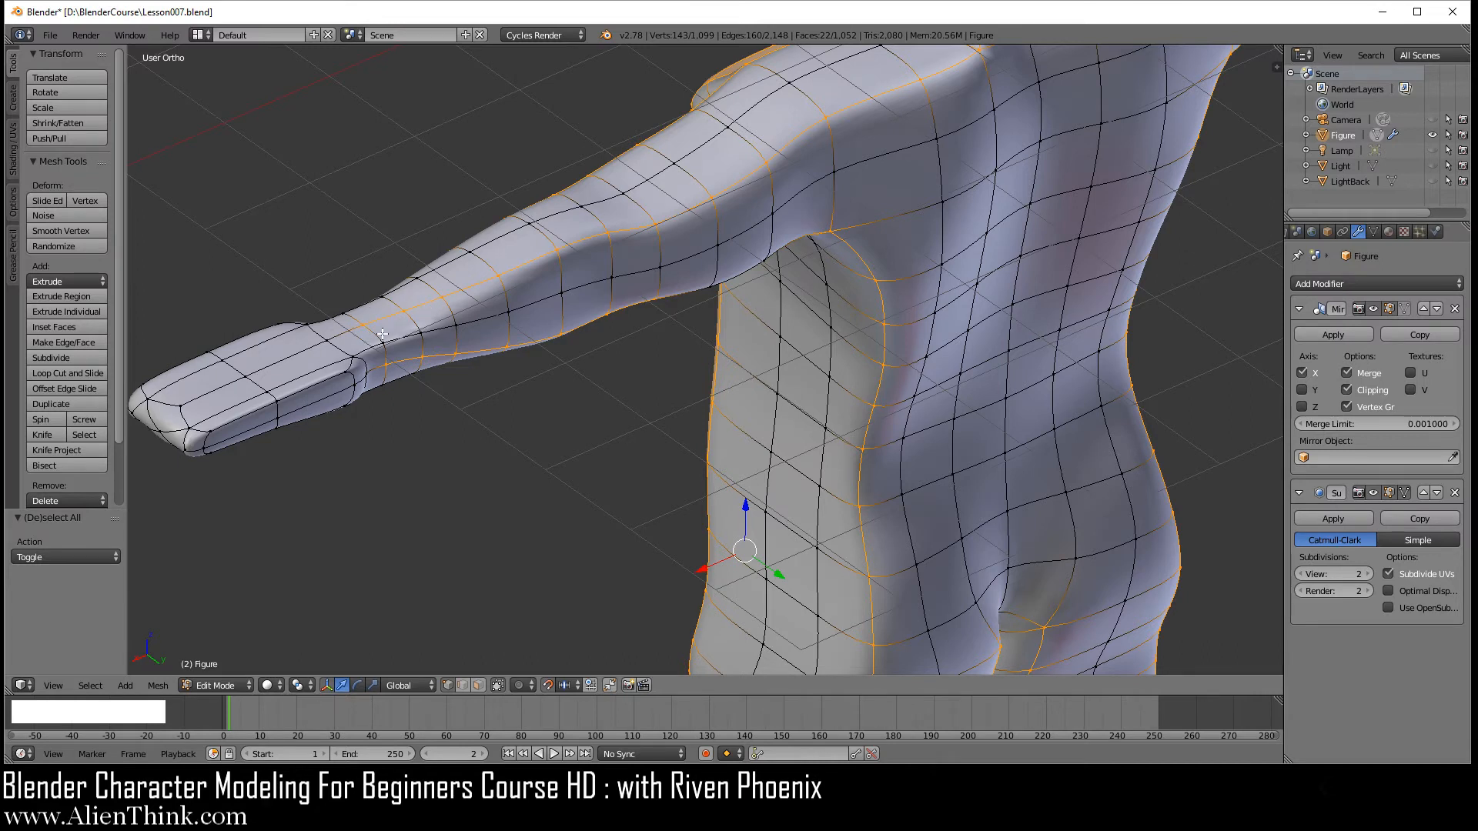
key(shift)
shift+right_click(355, 321)
shift+right_click(403, 308)
shift+right_click(449, 293)
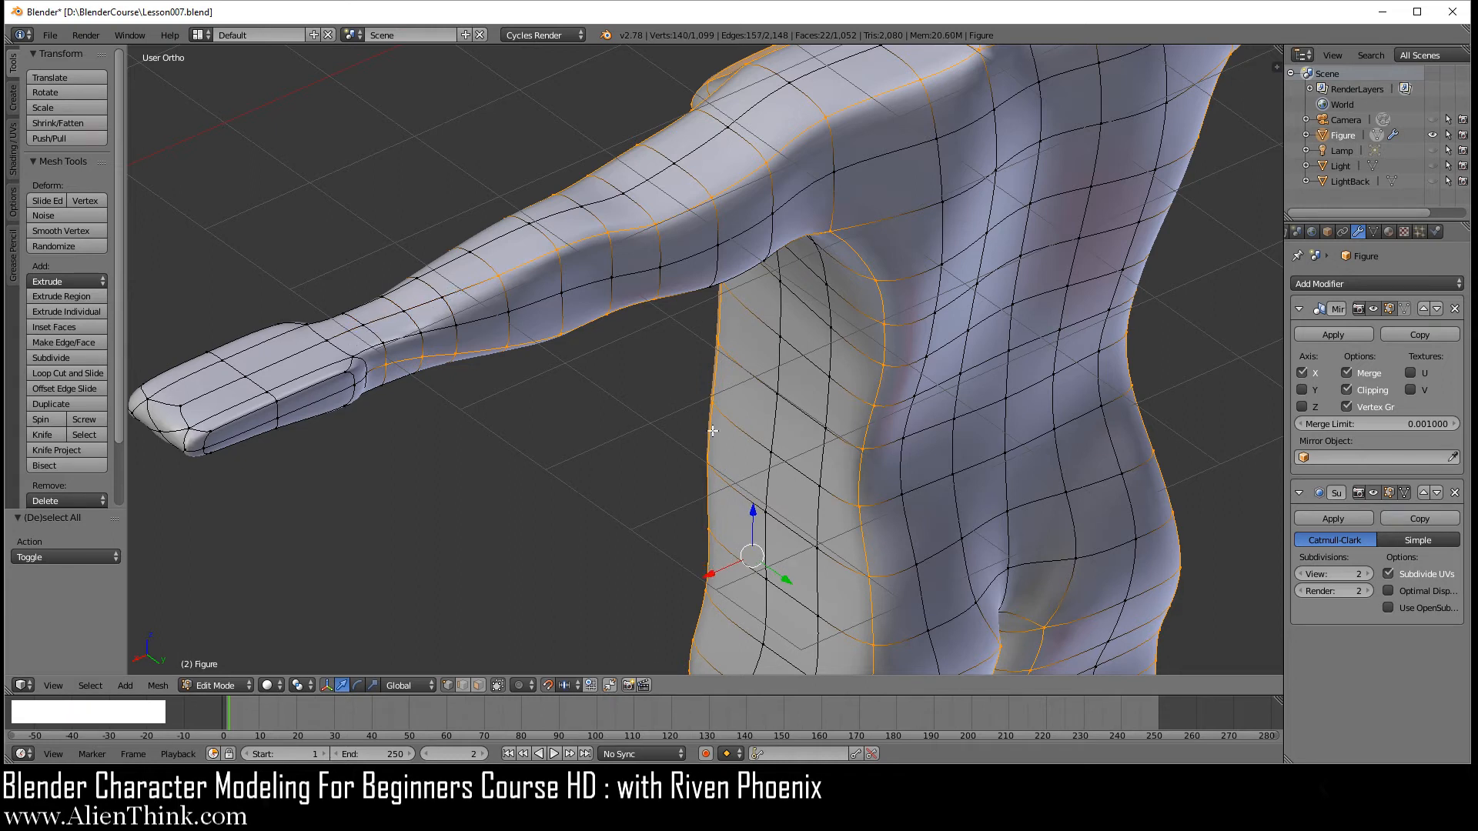
In front view, deselect four forearm vertices on the upper and lower loops and smooth the remaining selected vertices.
key(KP_1)
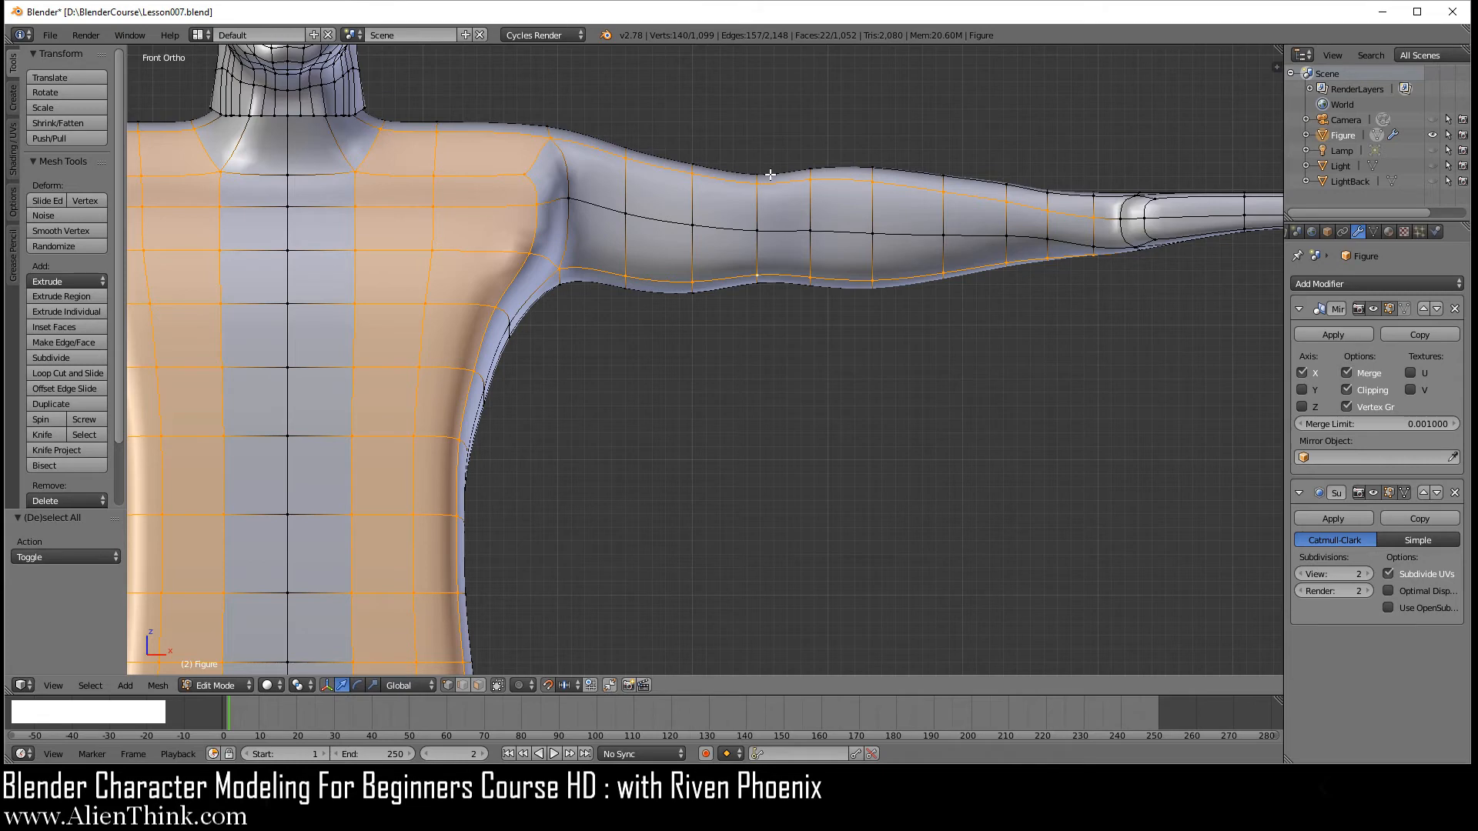
shift+right_click(877, 184)
shift+right_click(945, 191)
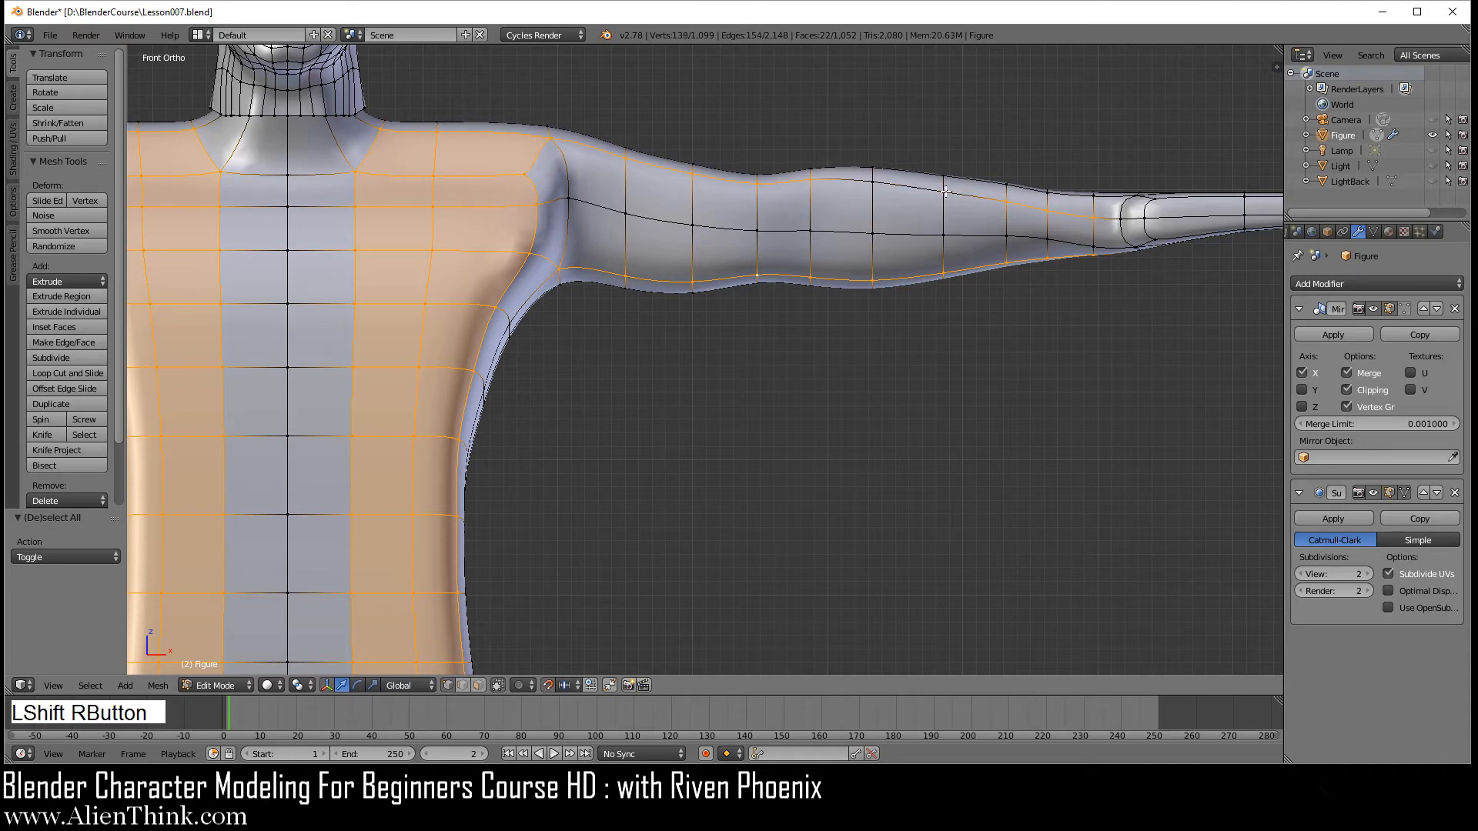
shift+right_click(873, 279)
shift+right_click(1095, 222)
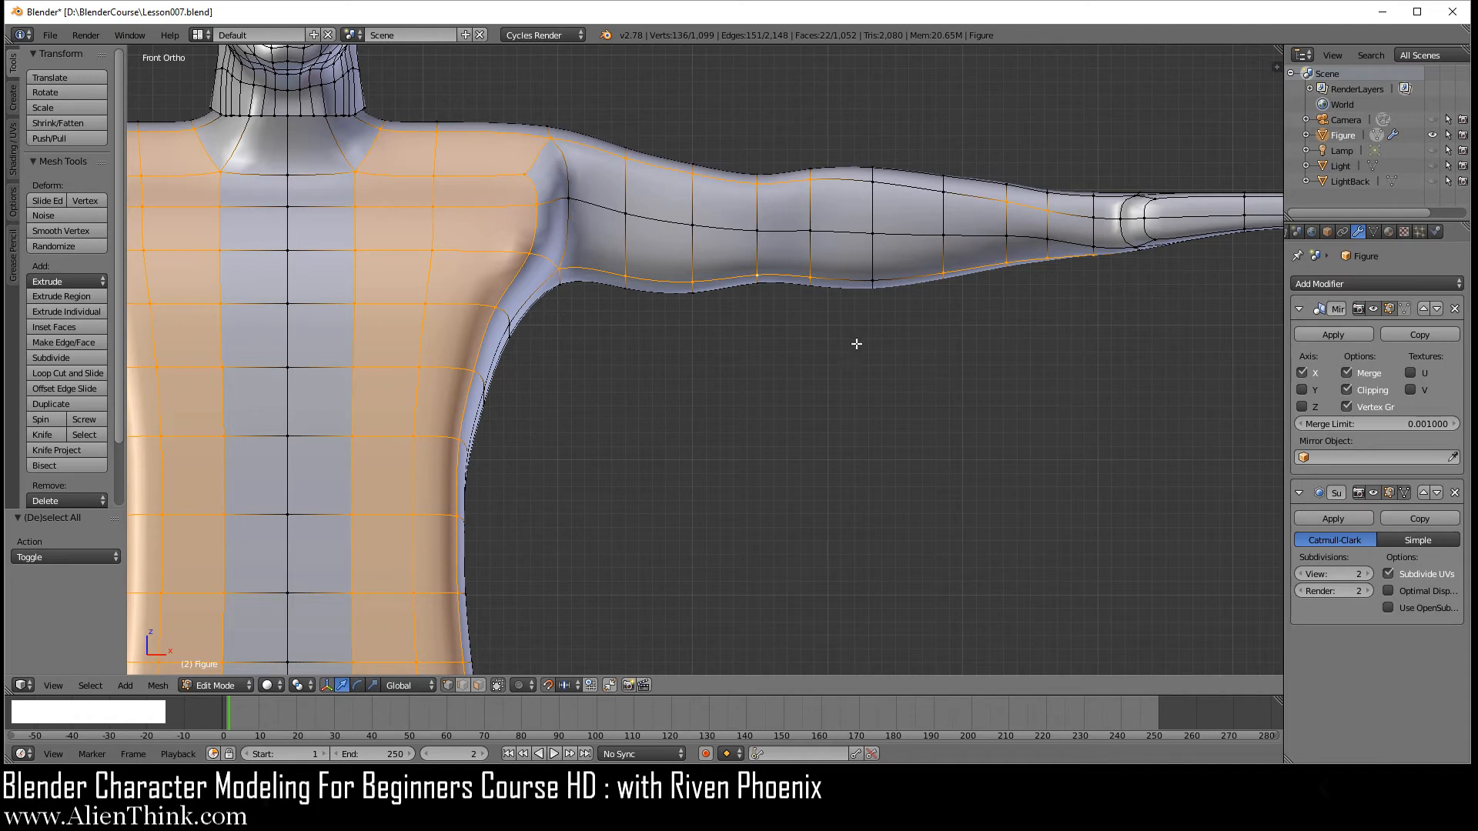
key(w)
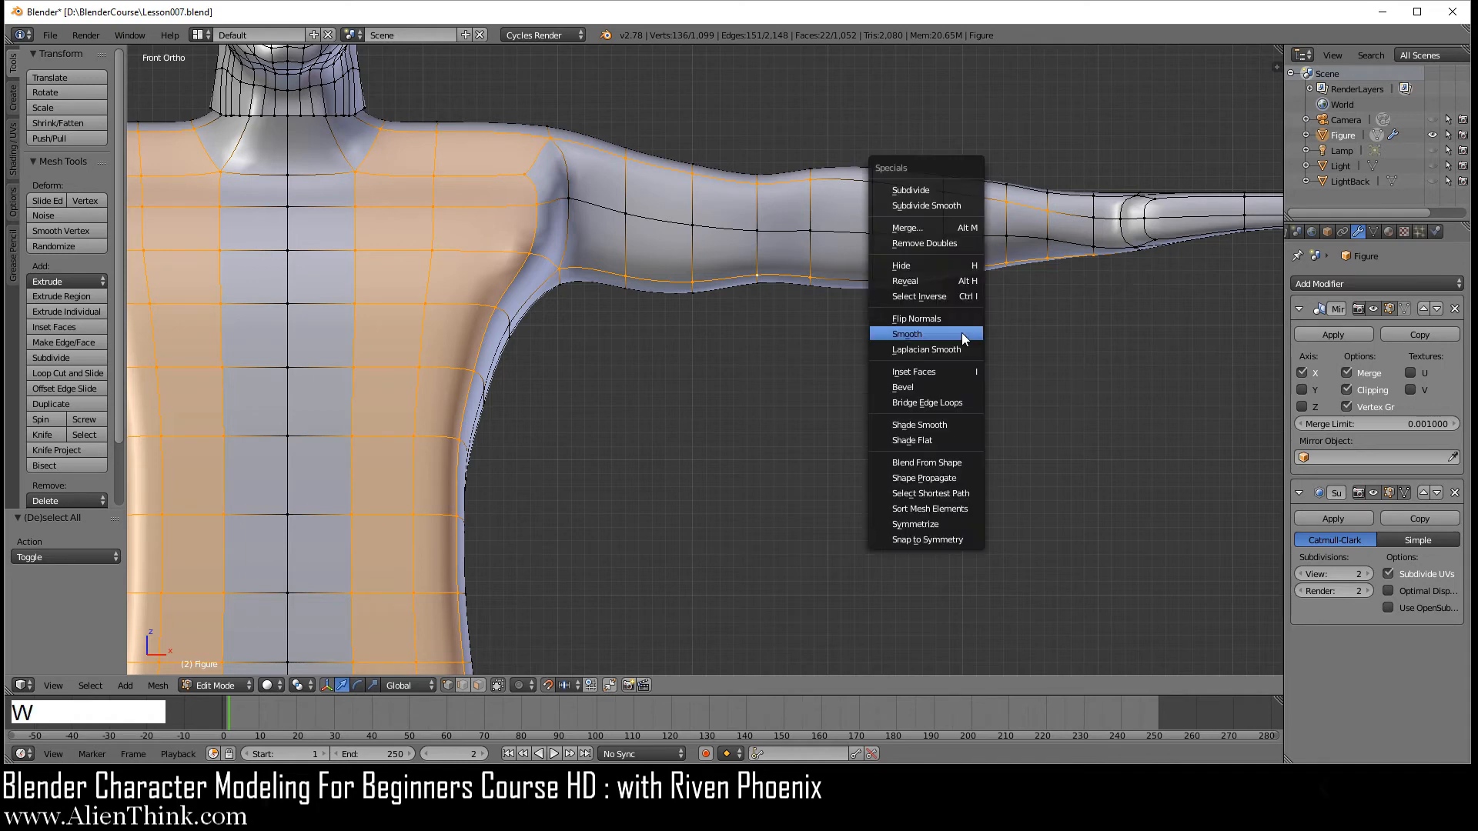
click(963, 333)
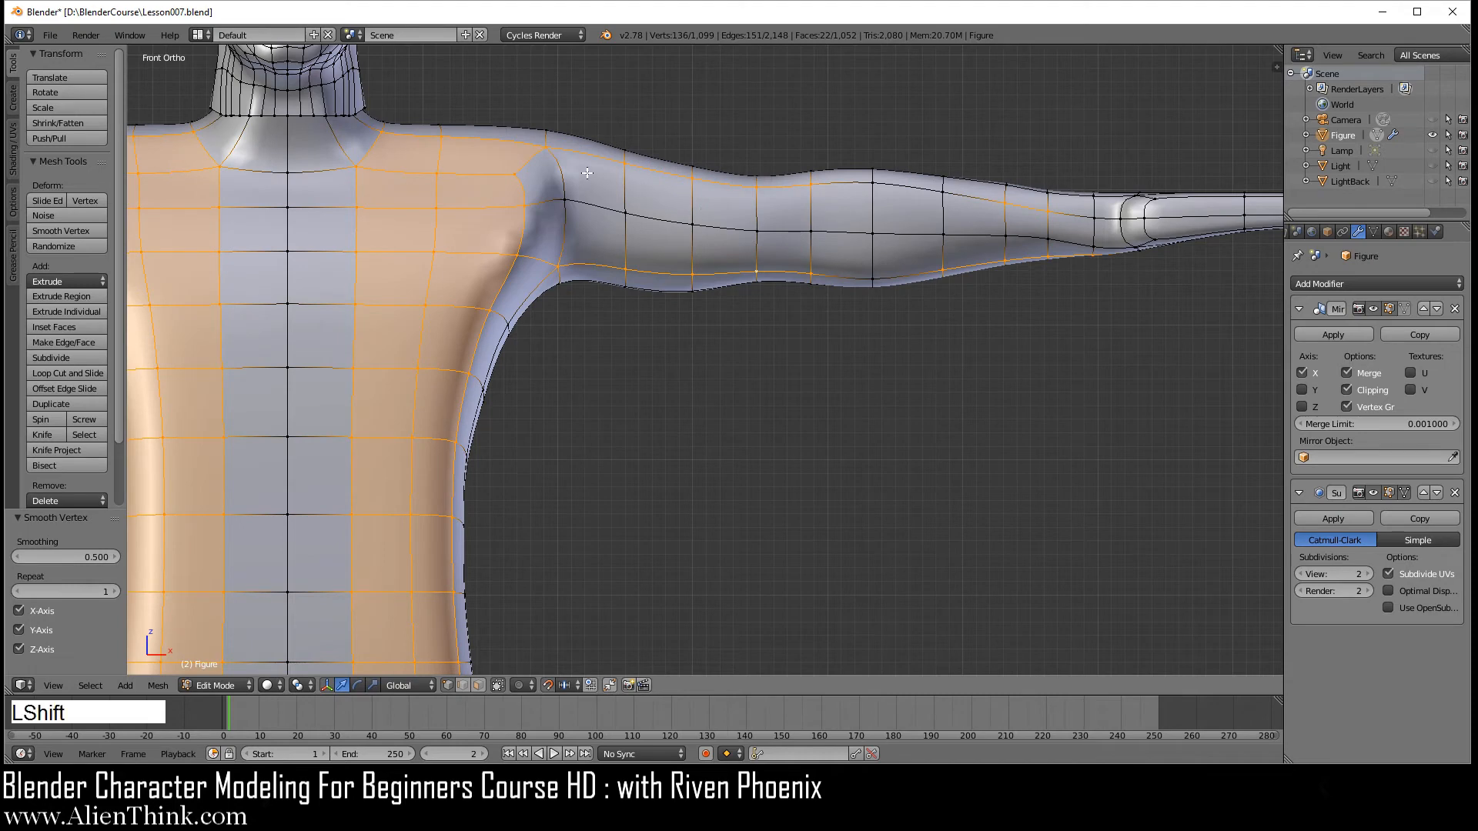
Deselect the front shoulder vertex, the lower-loop vertex near the elbow and the upper-loop vertex near the wrist.
shift+right_click(549, 147)
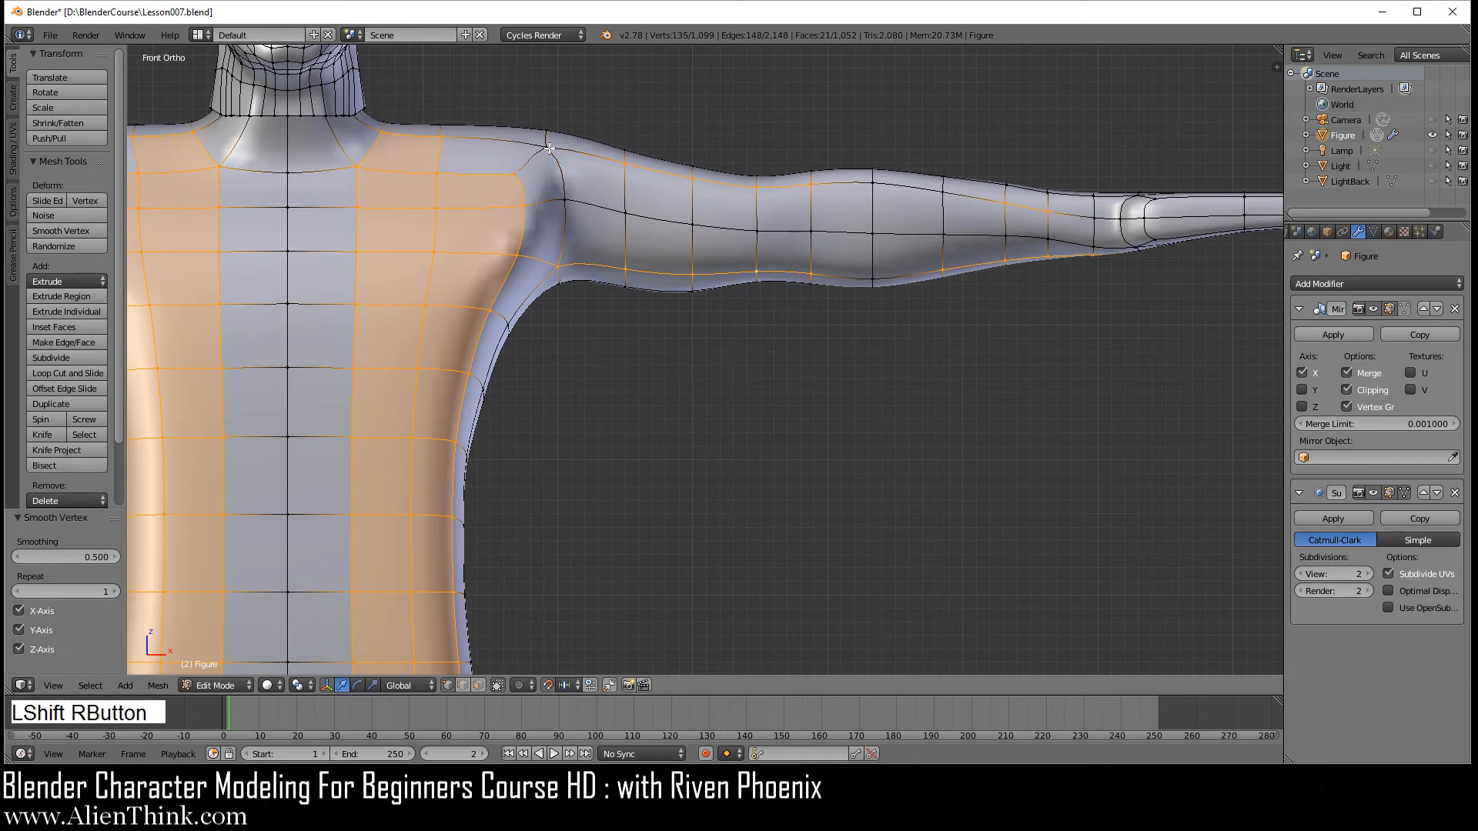
shift+right_click(810, 270)
shift+right_click(1052, 213)
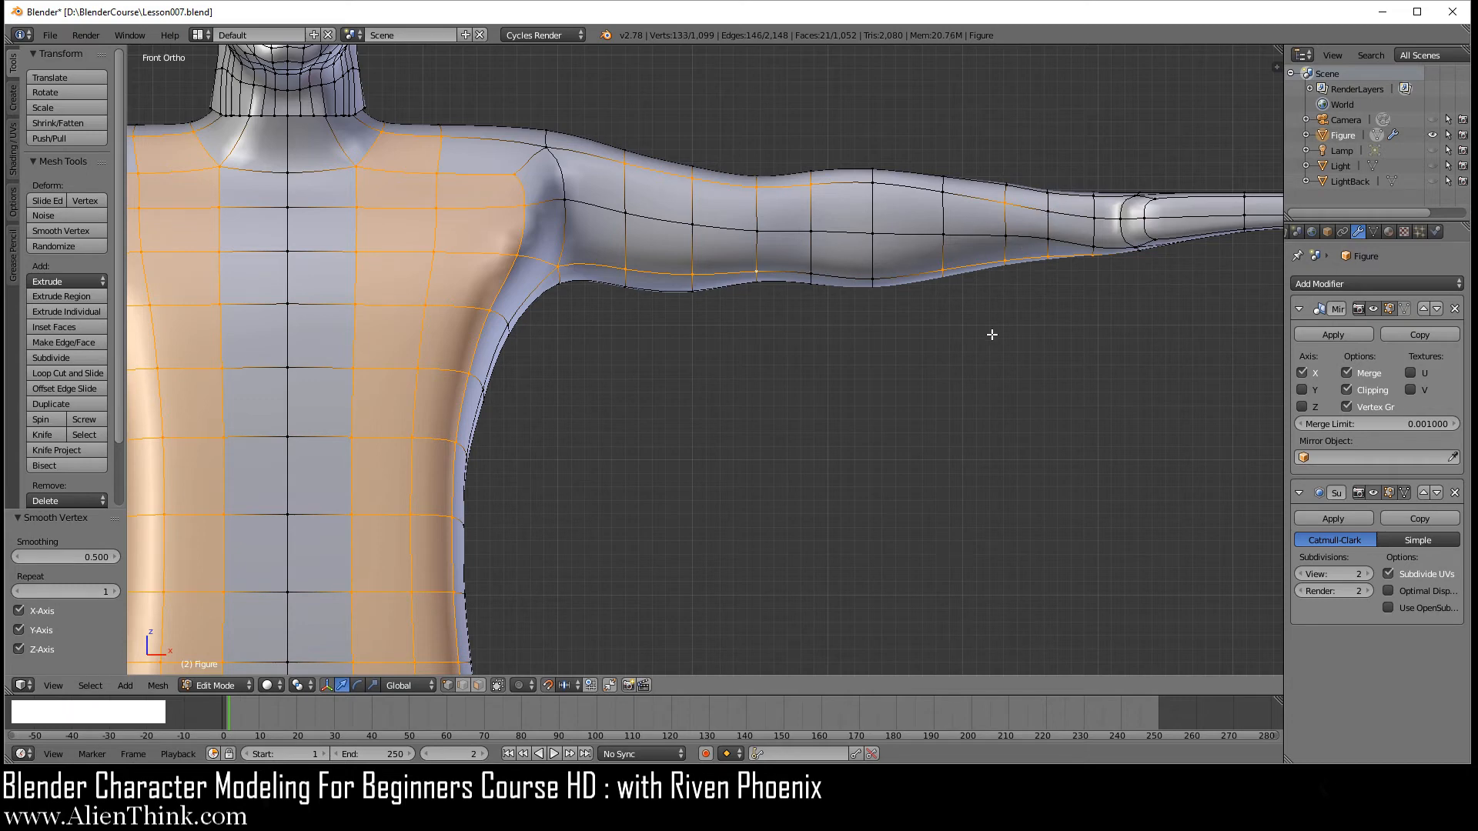
In back view, deselect four forearm vertices on the upper and lower loops and smooth the remaining selected vertices.
key(ctrl)
key(ctrl+KP_1)
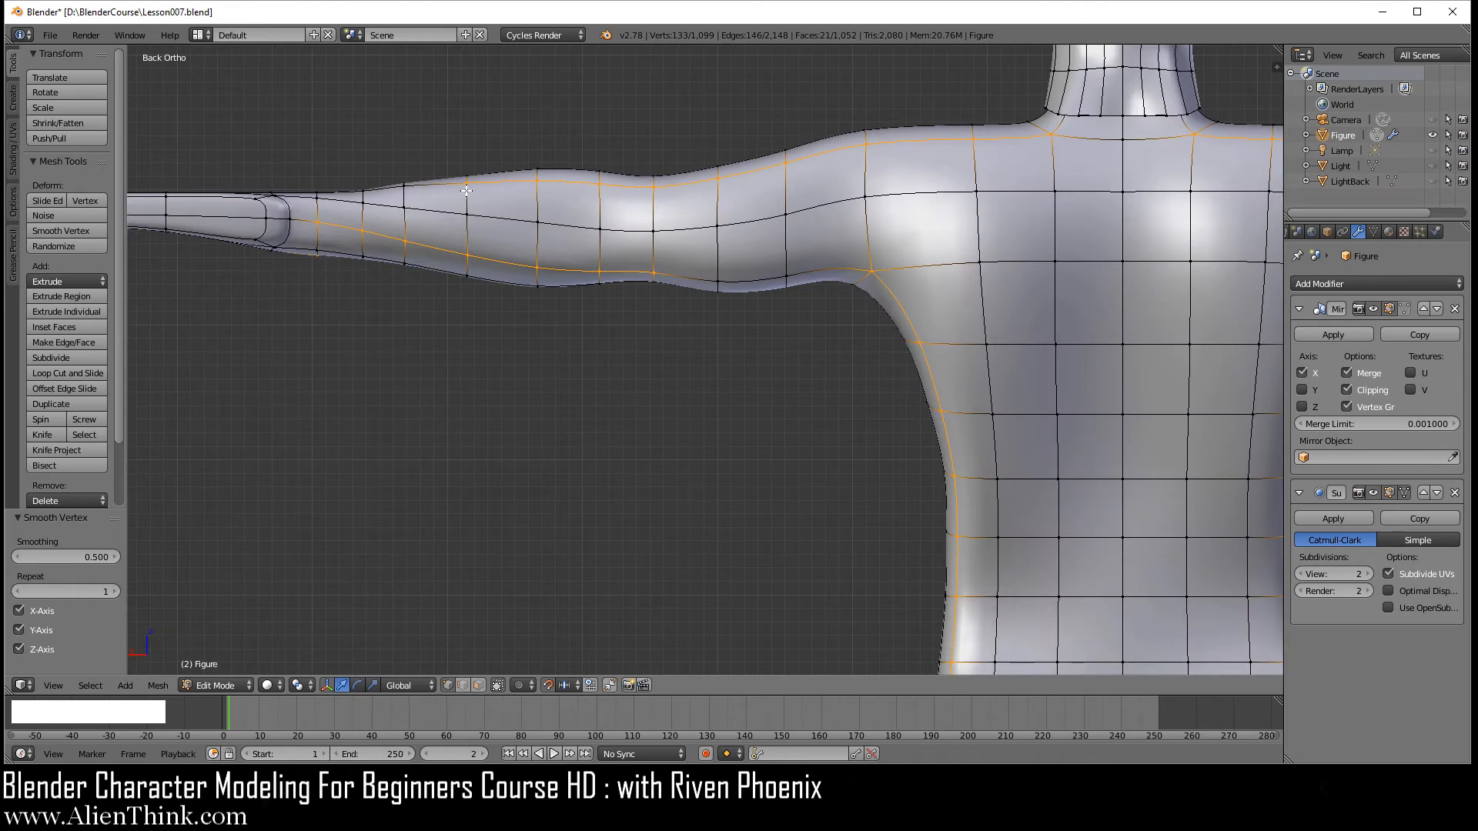
key(shift)
shift+right_click(469, 187)
shift+right_click(469, 249)
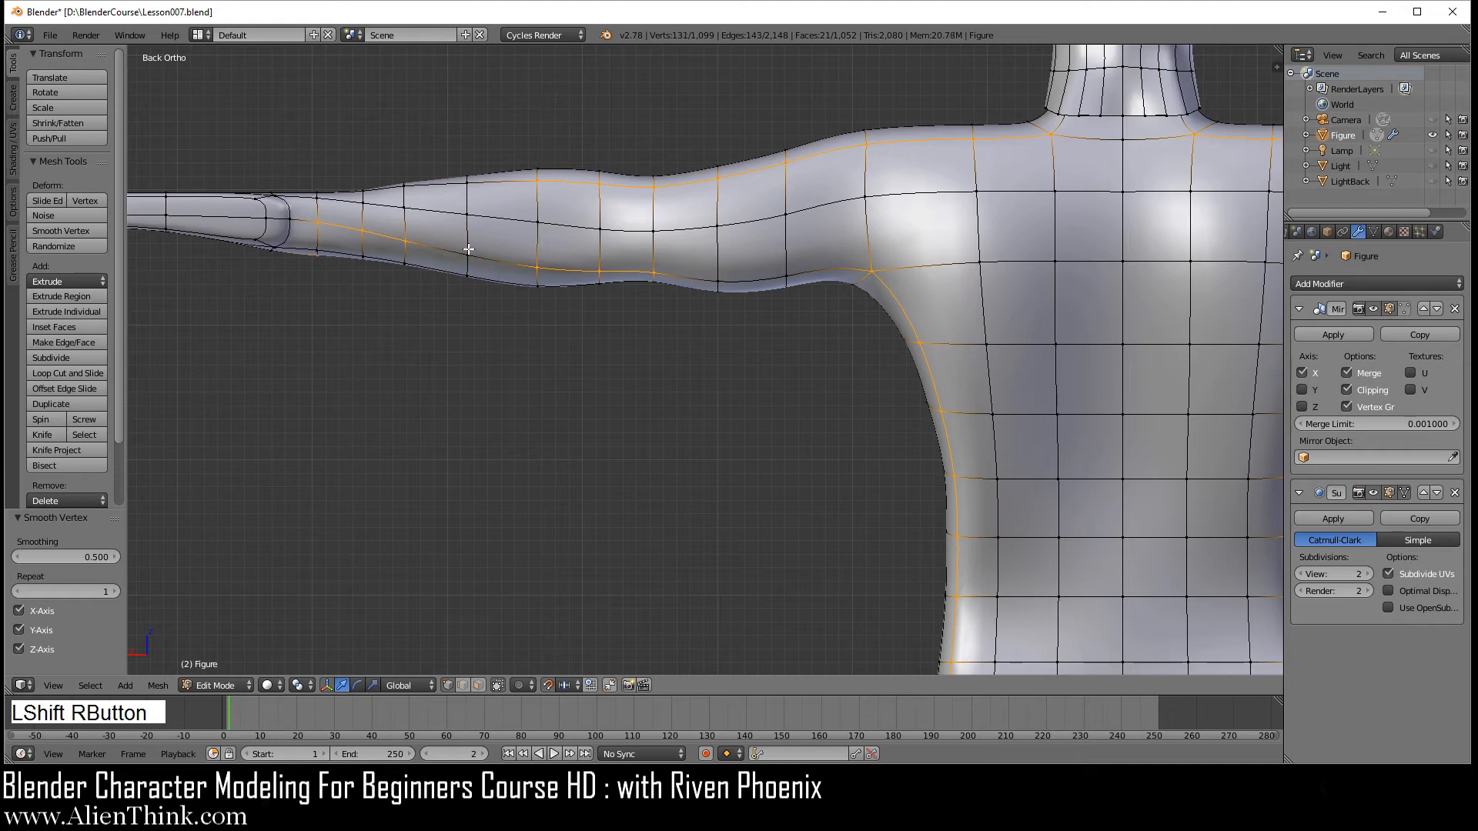
shift+right_click(538, 183)
shift+right_click(539, 186)
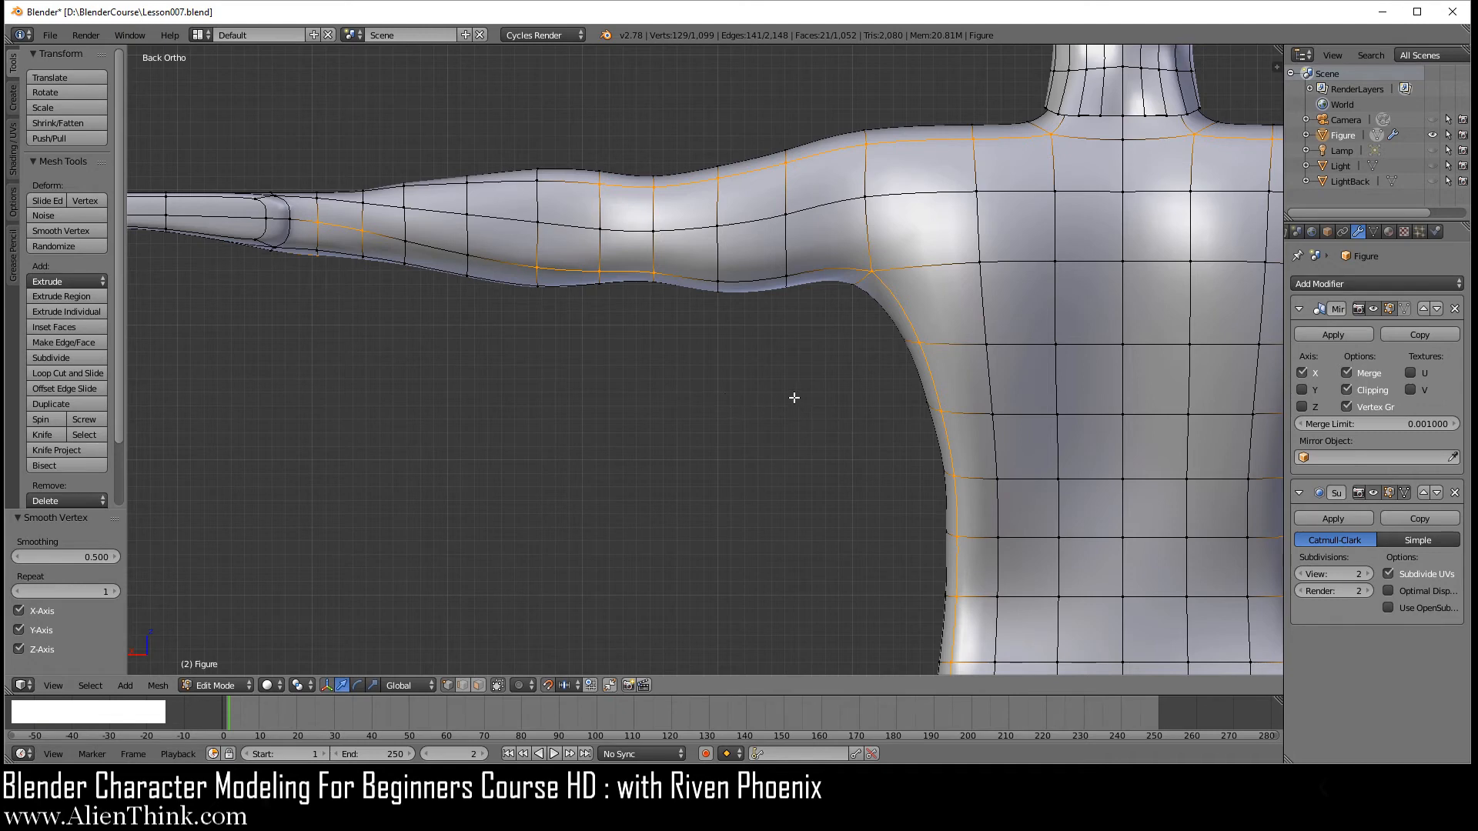
key(w)
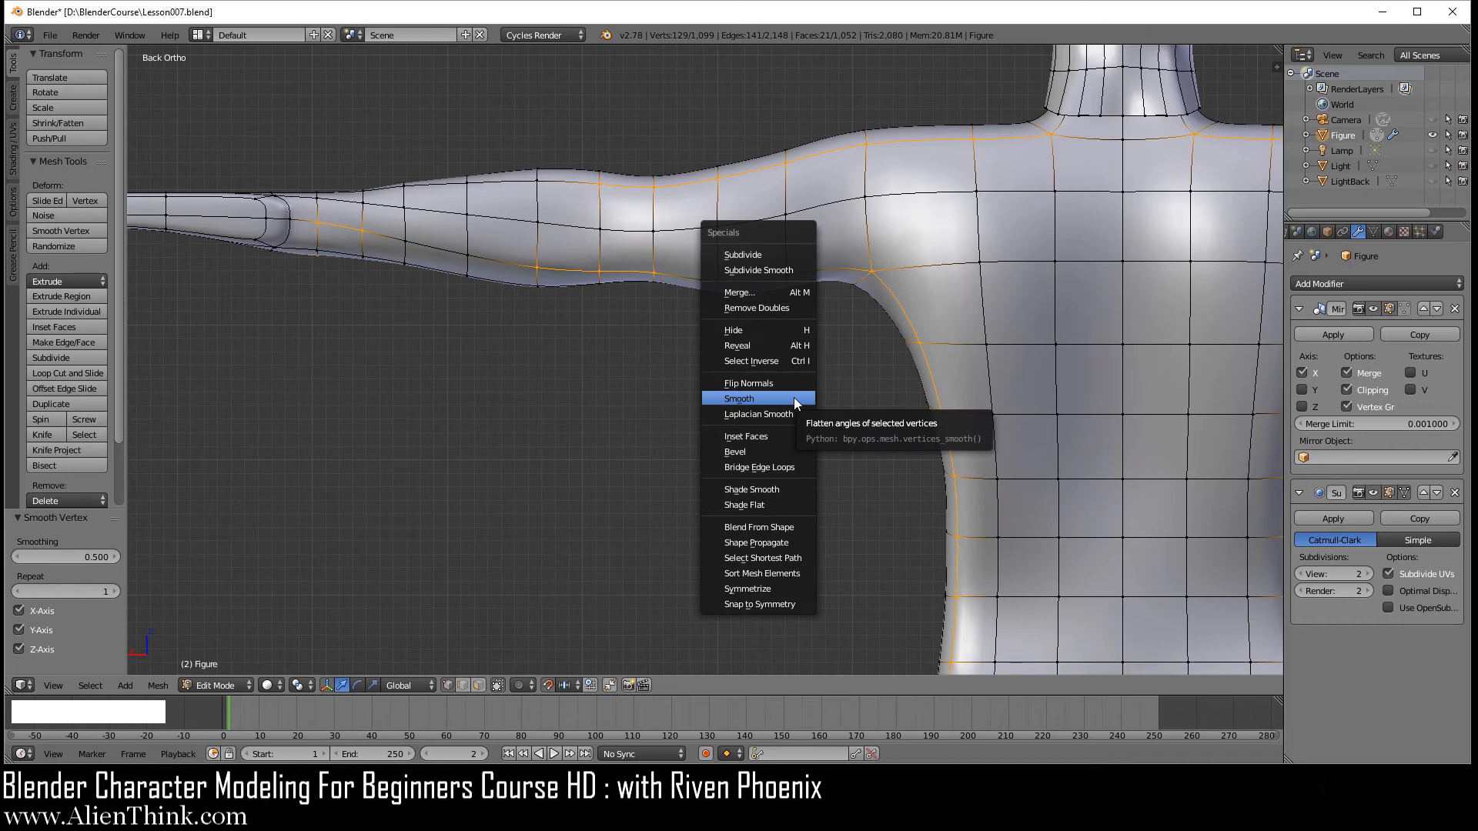
click(794, 400)
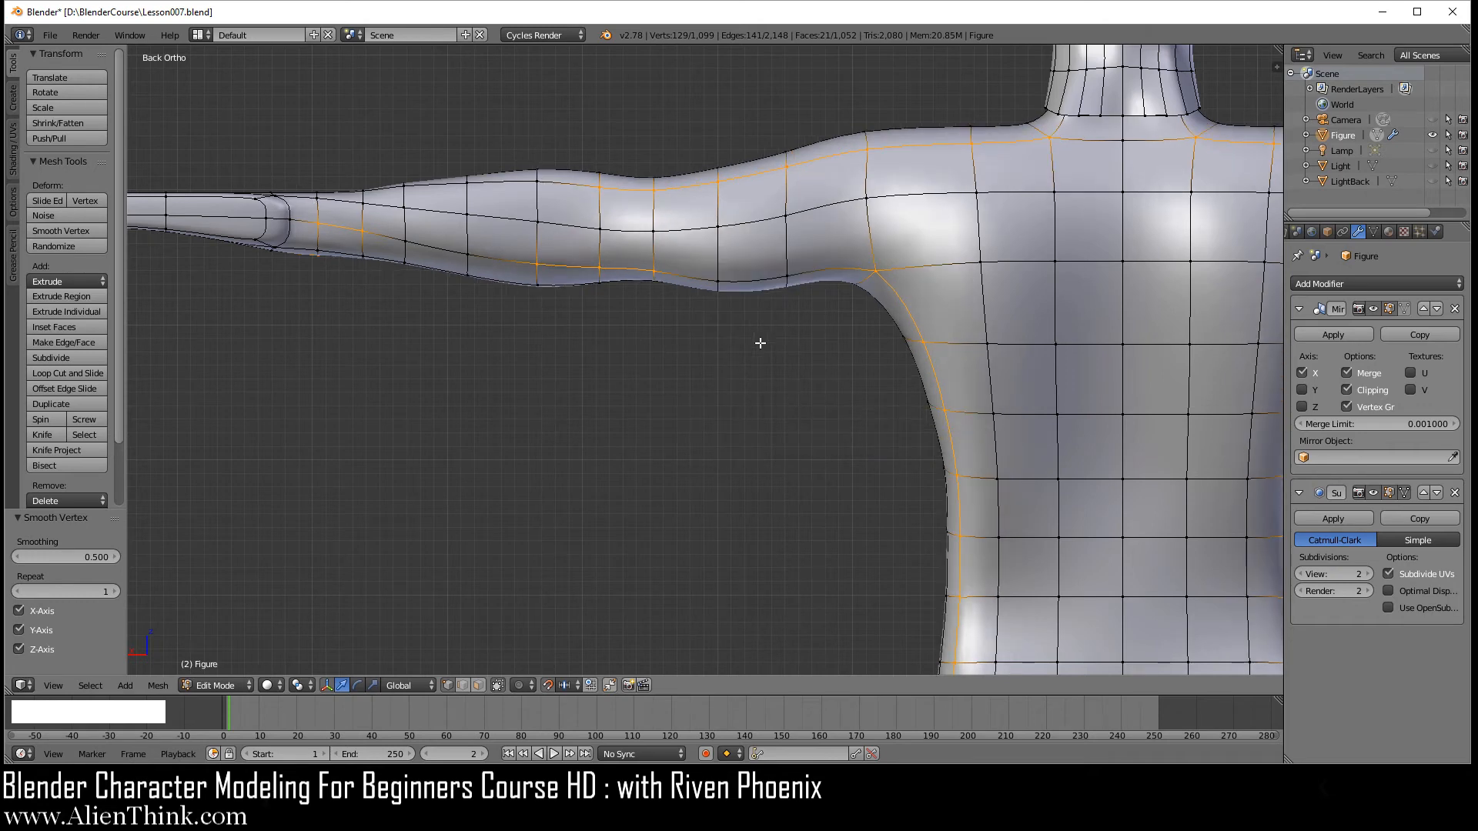
Deselect two upper-loop vertices on the back of the shoulder and upper arm, plus four front vertices around the elbow and forearm.
shift+right_click(869, 156)
shift+right_click(718, 183)
key(KP_1)
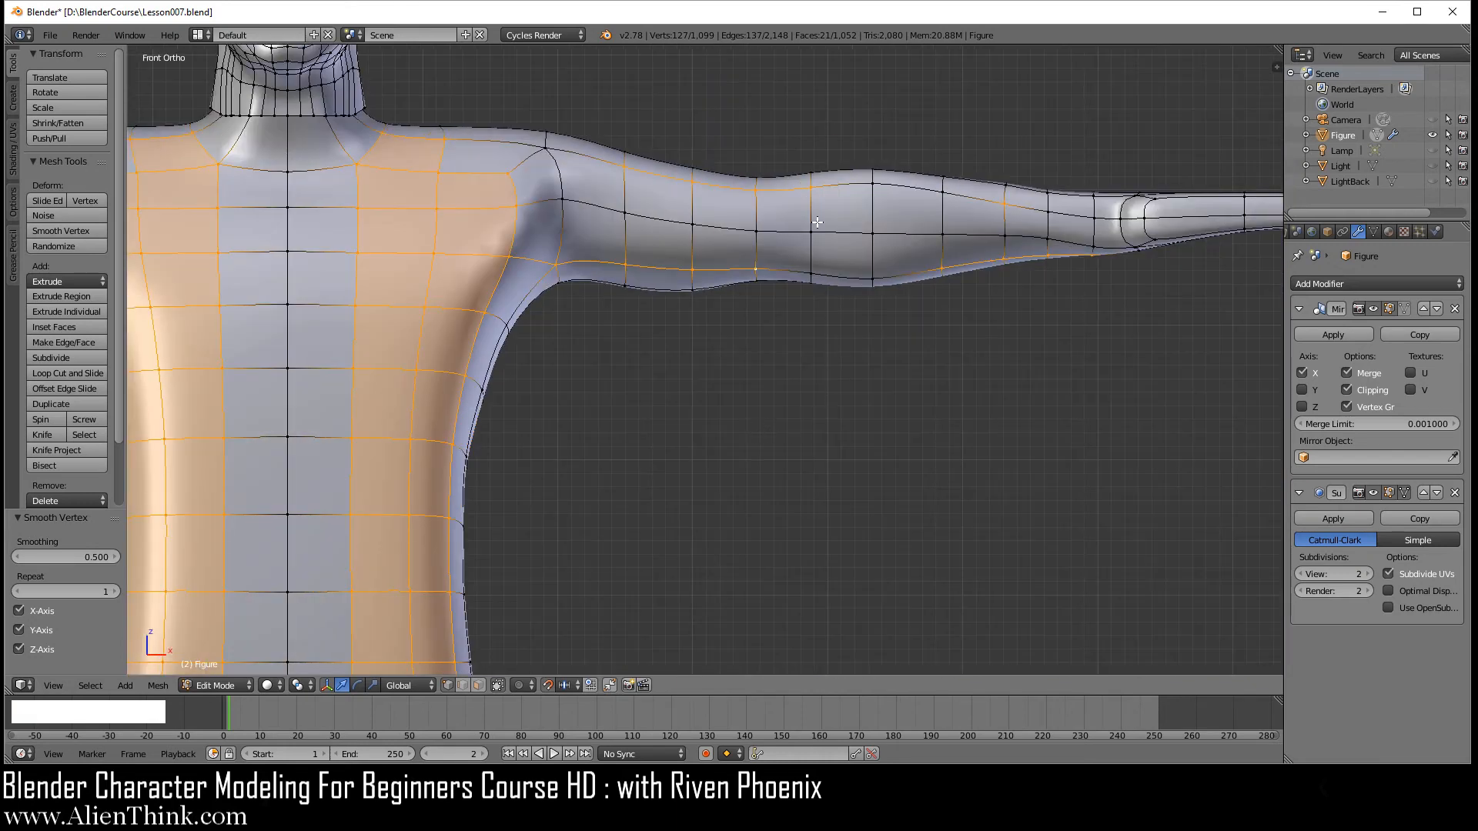
key(shift)
shift+right_click(810, 187)
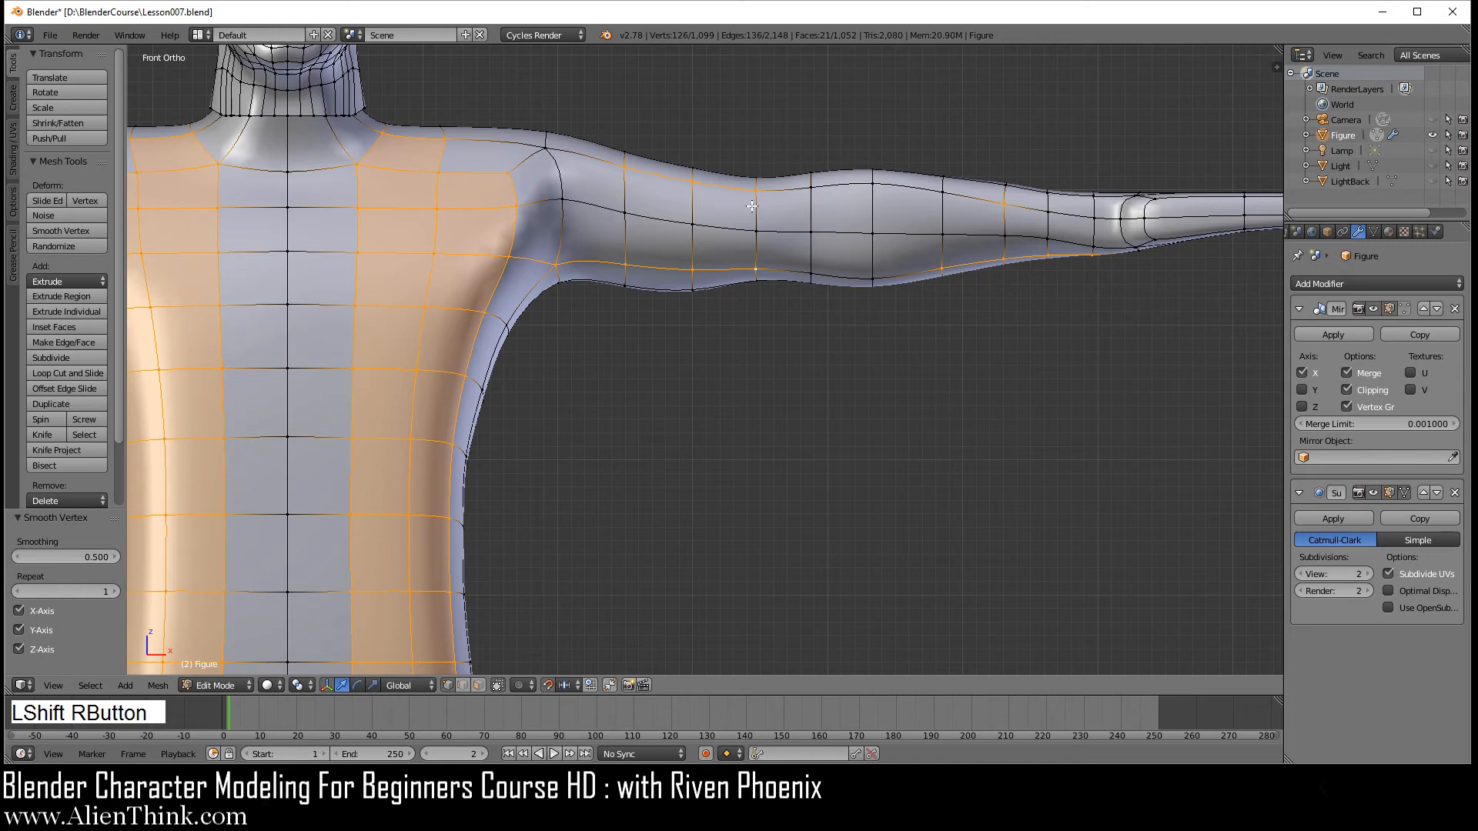
shift+right_click(755, 190)
shift+right_click(757, 269)
shift+right_click(869, 282)
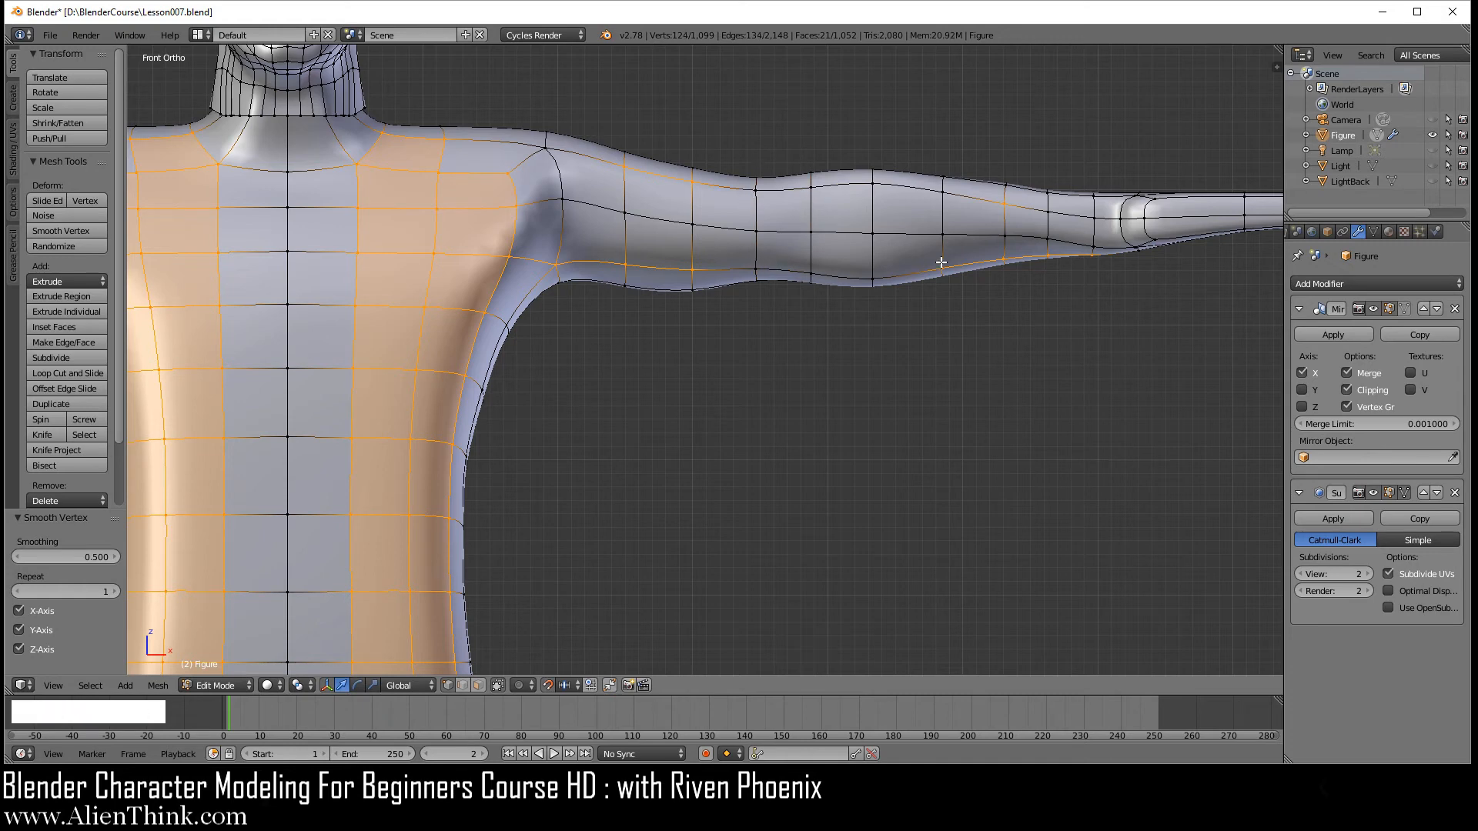
In front view, circle-deselect the outer-loop vertices down the thigh from the hip to above the knee.
scroll(740, 347, down, 4)
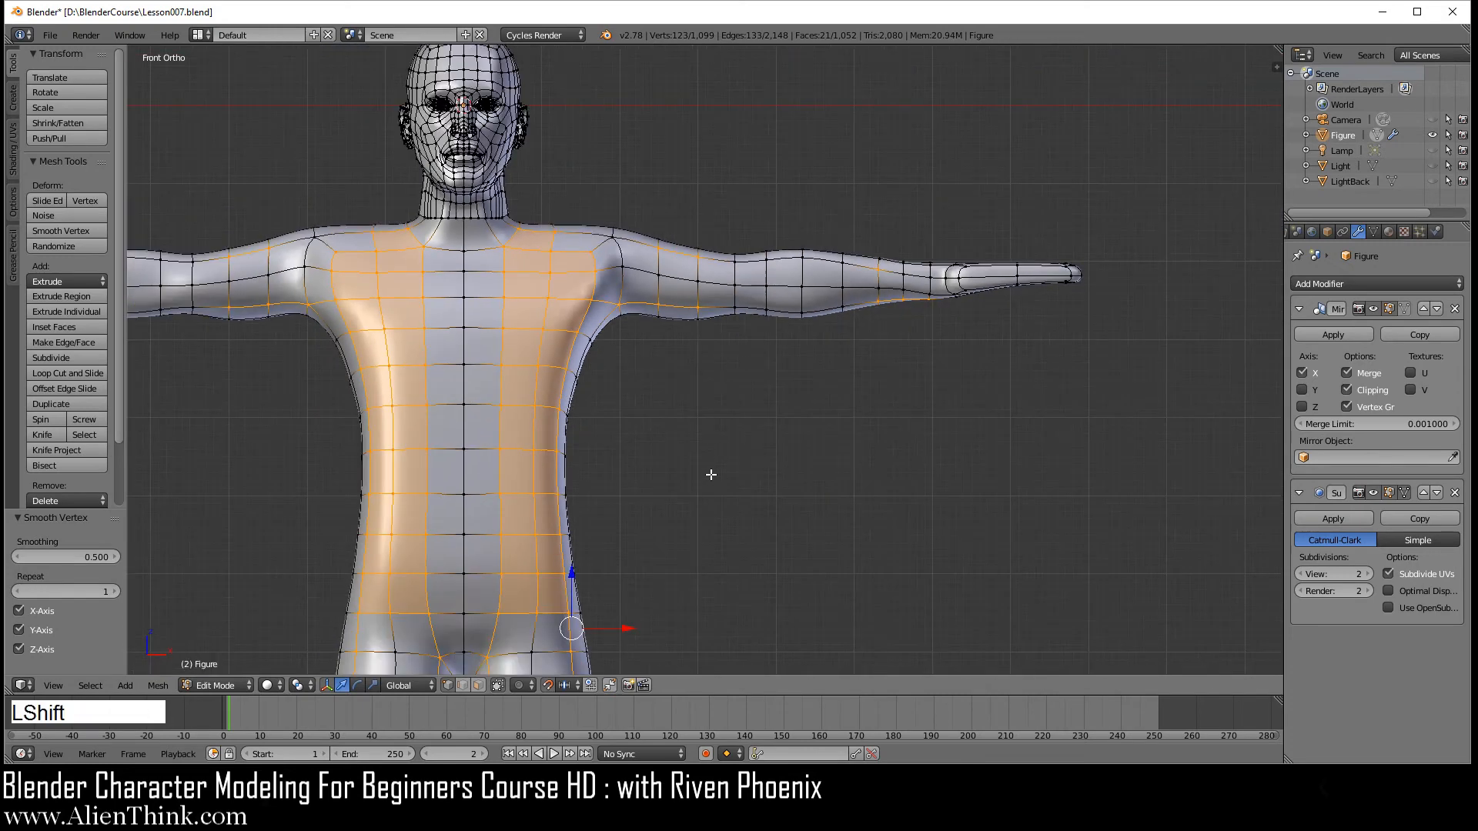
shift+middle_drag(709, 472, 746, 241)
shift+middle_drag(700, 429, 762, 262)
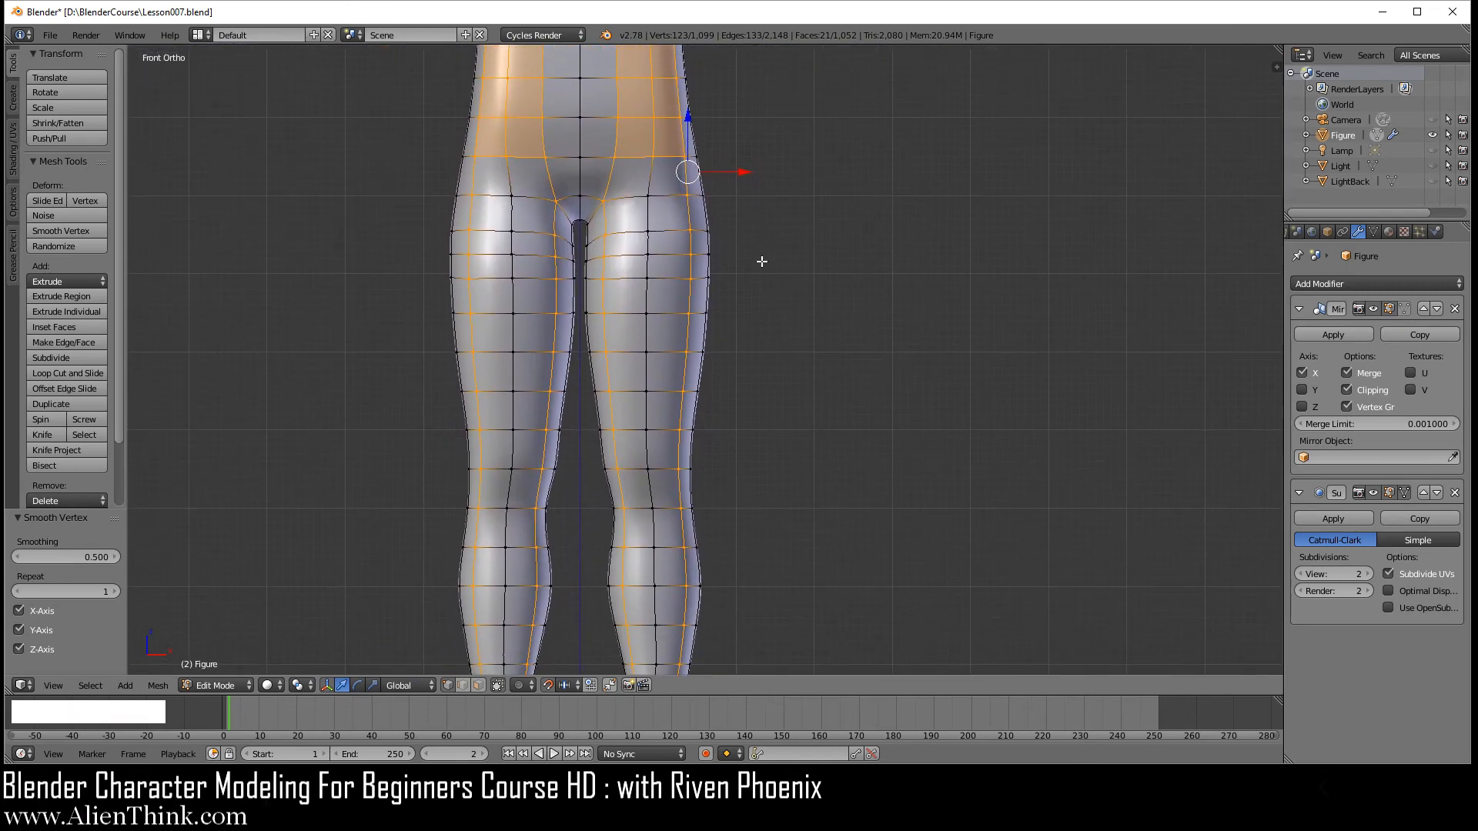
key(c)
middle_click(680, 204)
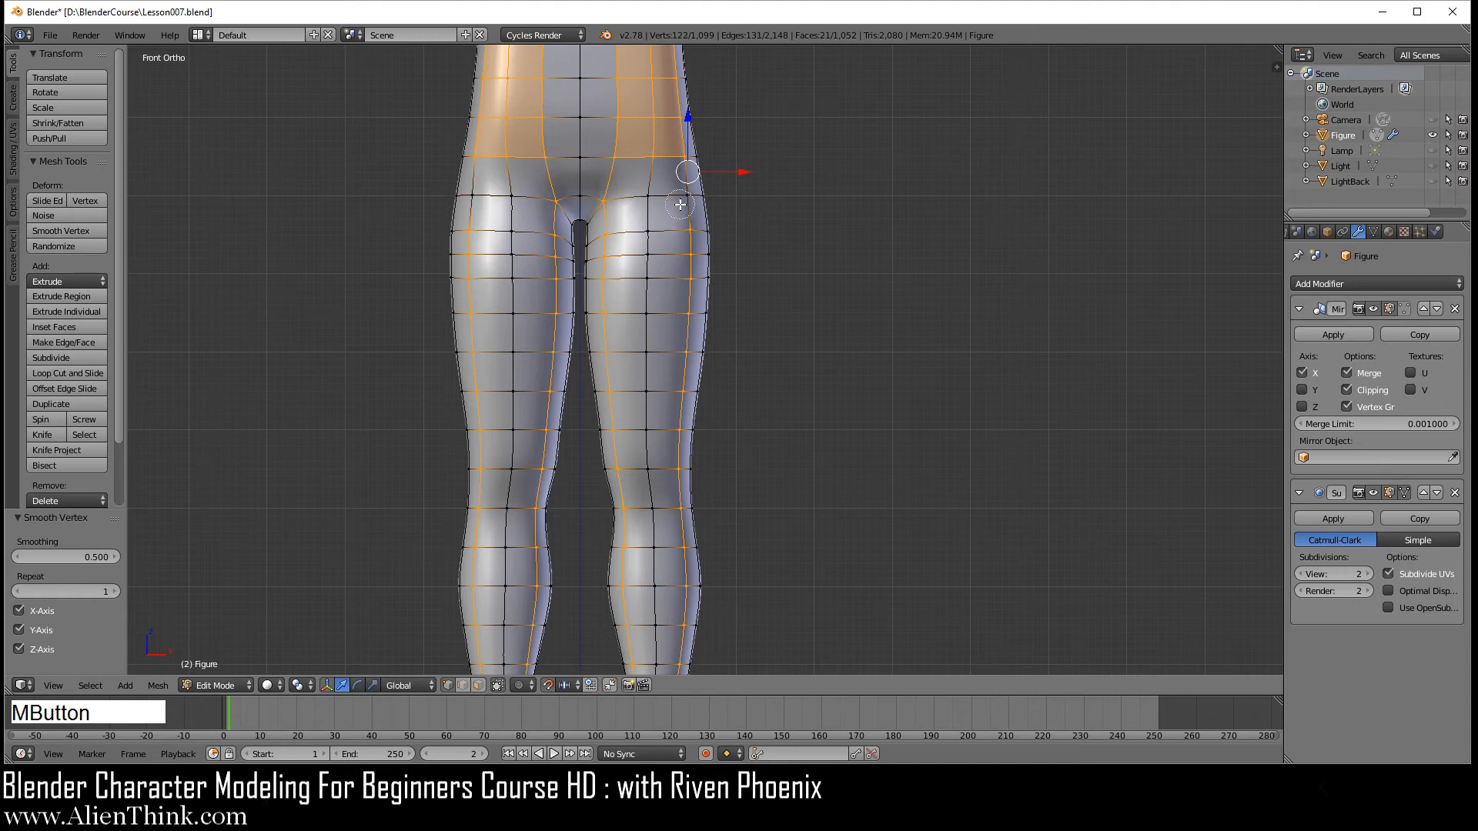
middle_drag(681, 204, 675, 388)
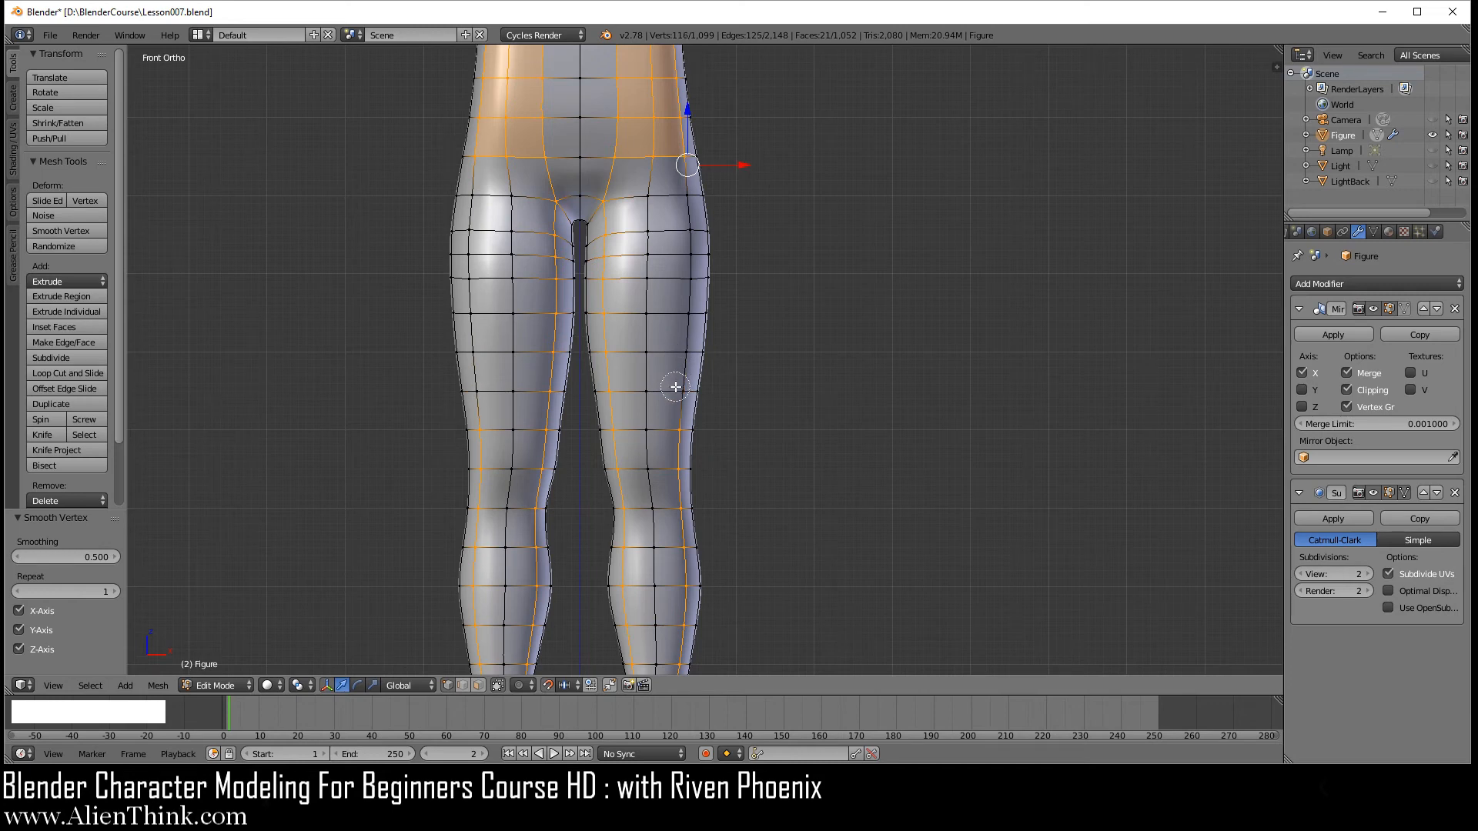
right_click(675, 387)
Deselect two inner-loop vertices on the lower thigh and smooth the remaining selected vertices.
shift+right_click(613, 395)
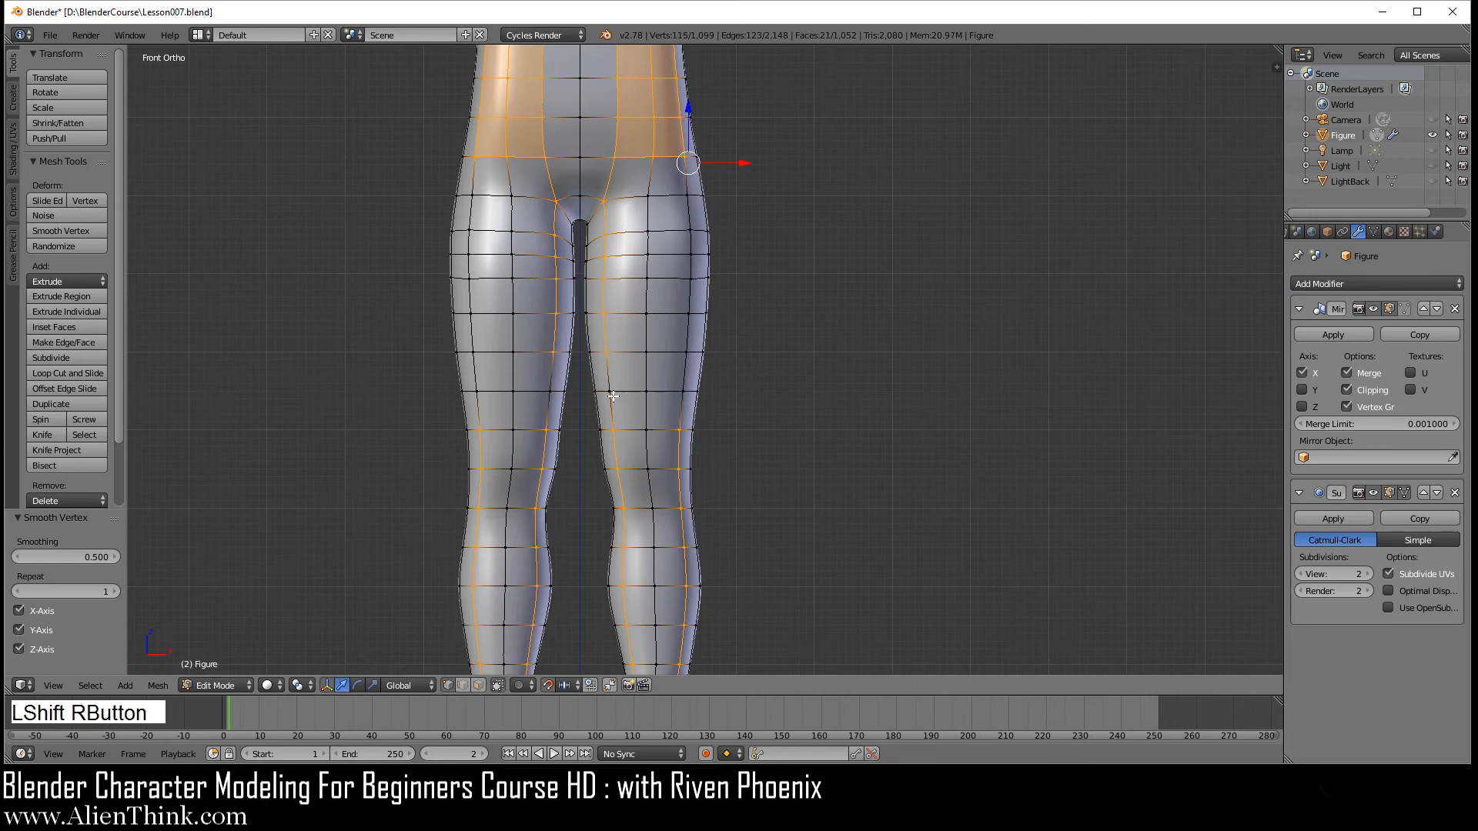
shift+right_click(618, 426)
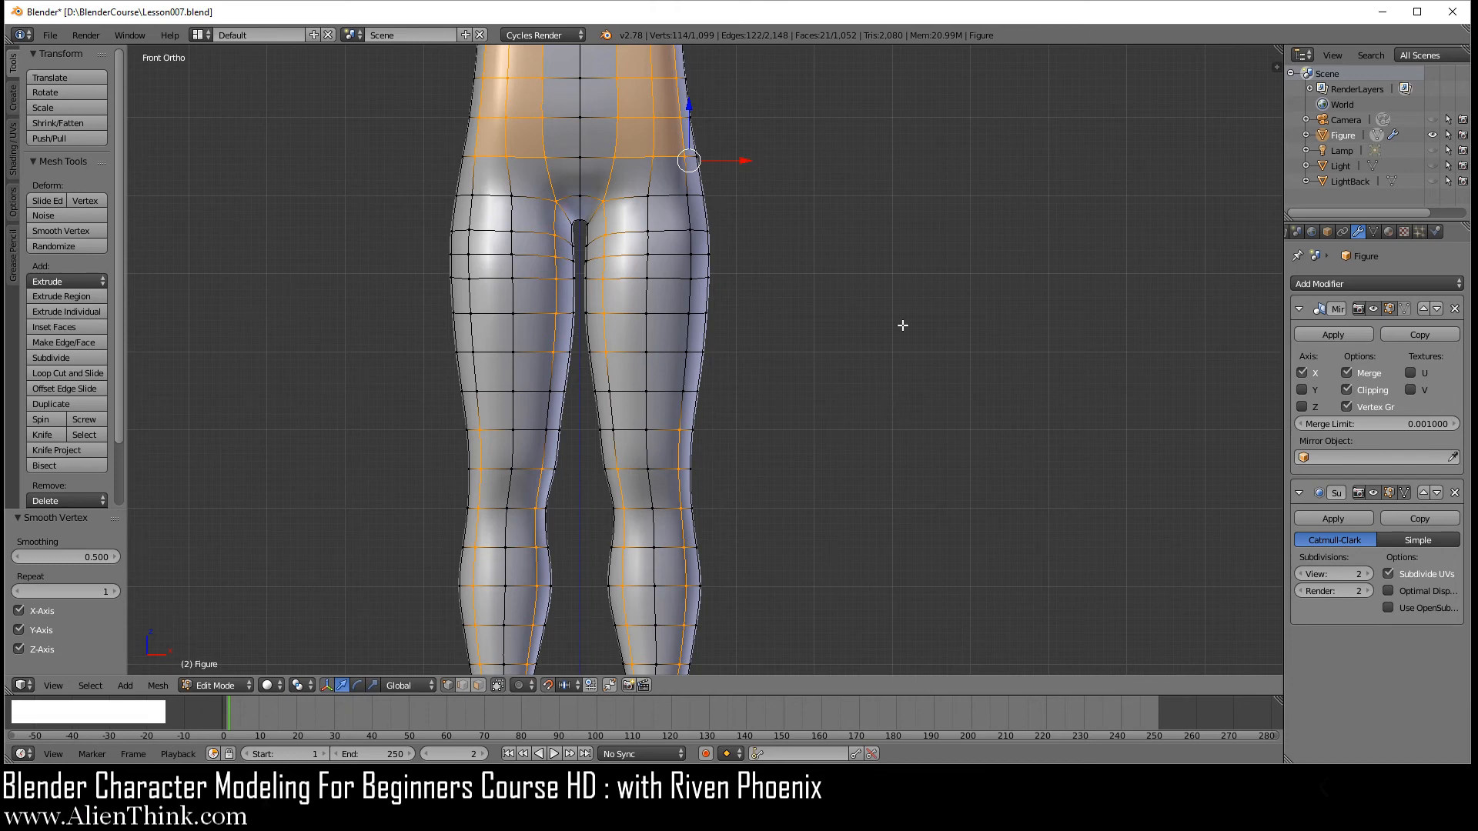
key(w)
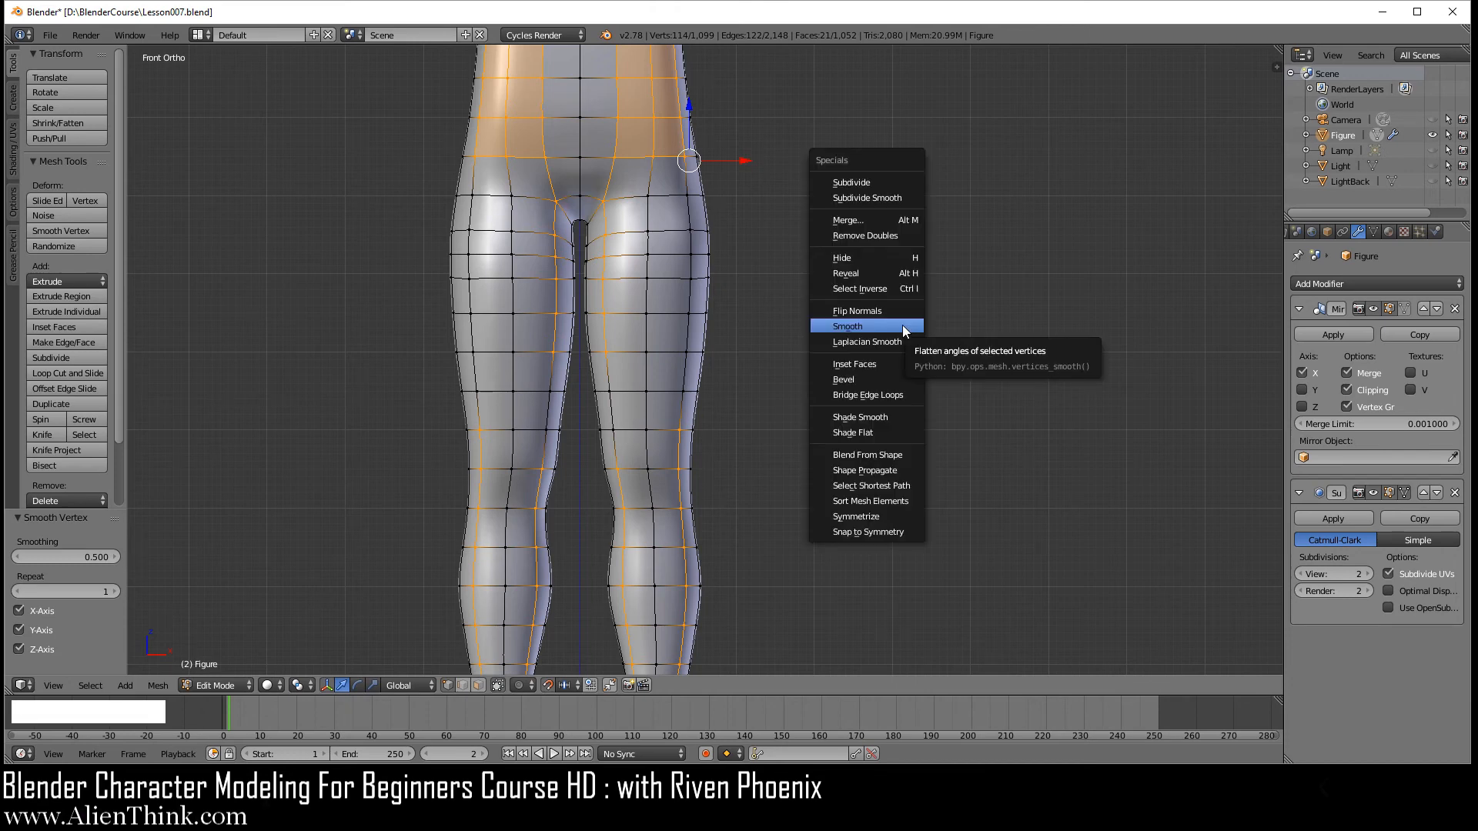
click(902, 325)
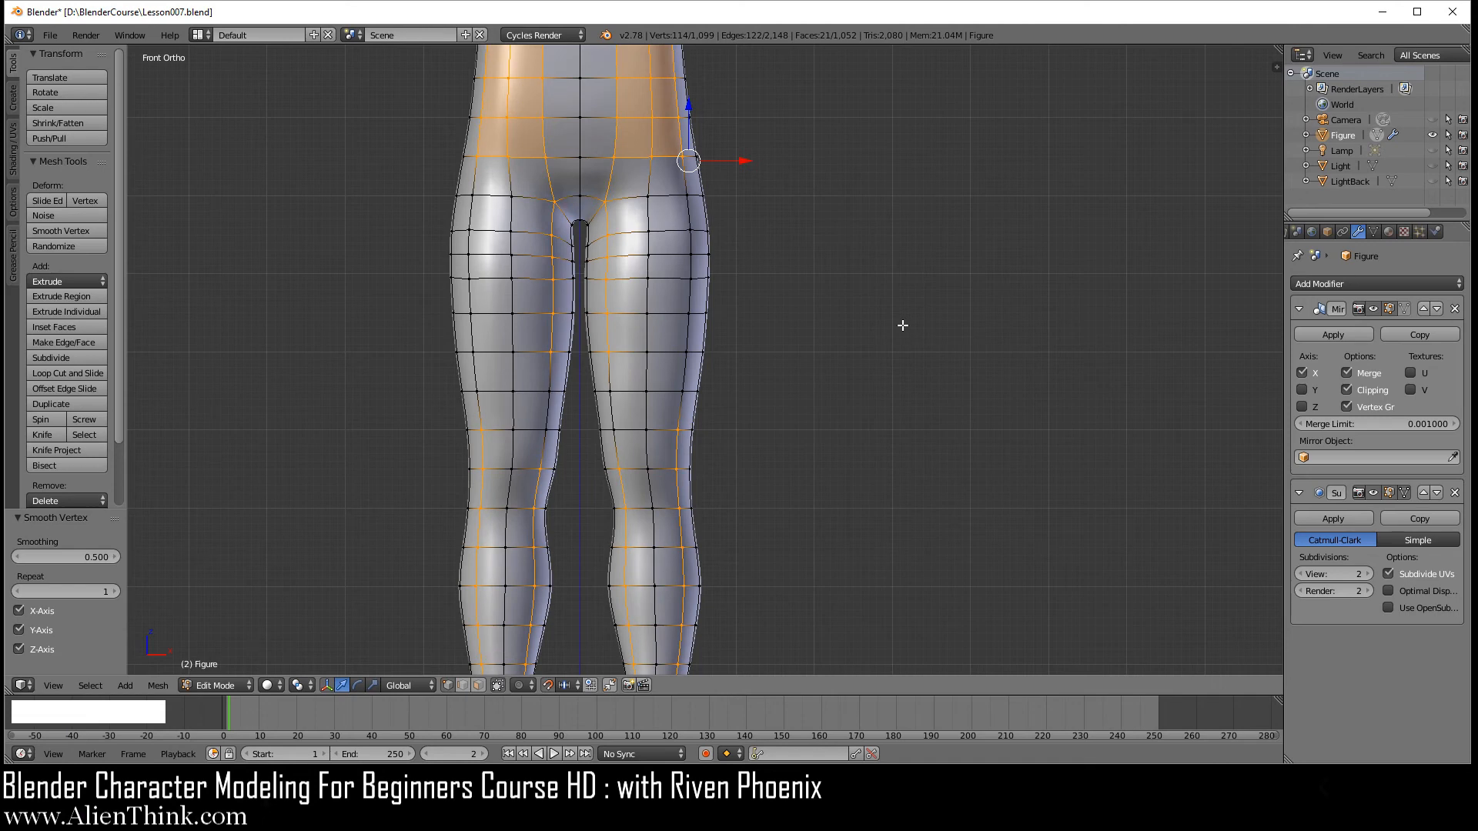
Deselect four consecutive inner-loop vertices on the upper thigh, working up towards the crotch.
shift+right_click(615, 311)
shift+right_click(612, 282)
shift+right_click(616, 257)
shift+right_click(608, 233)
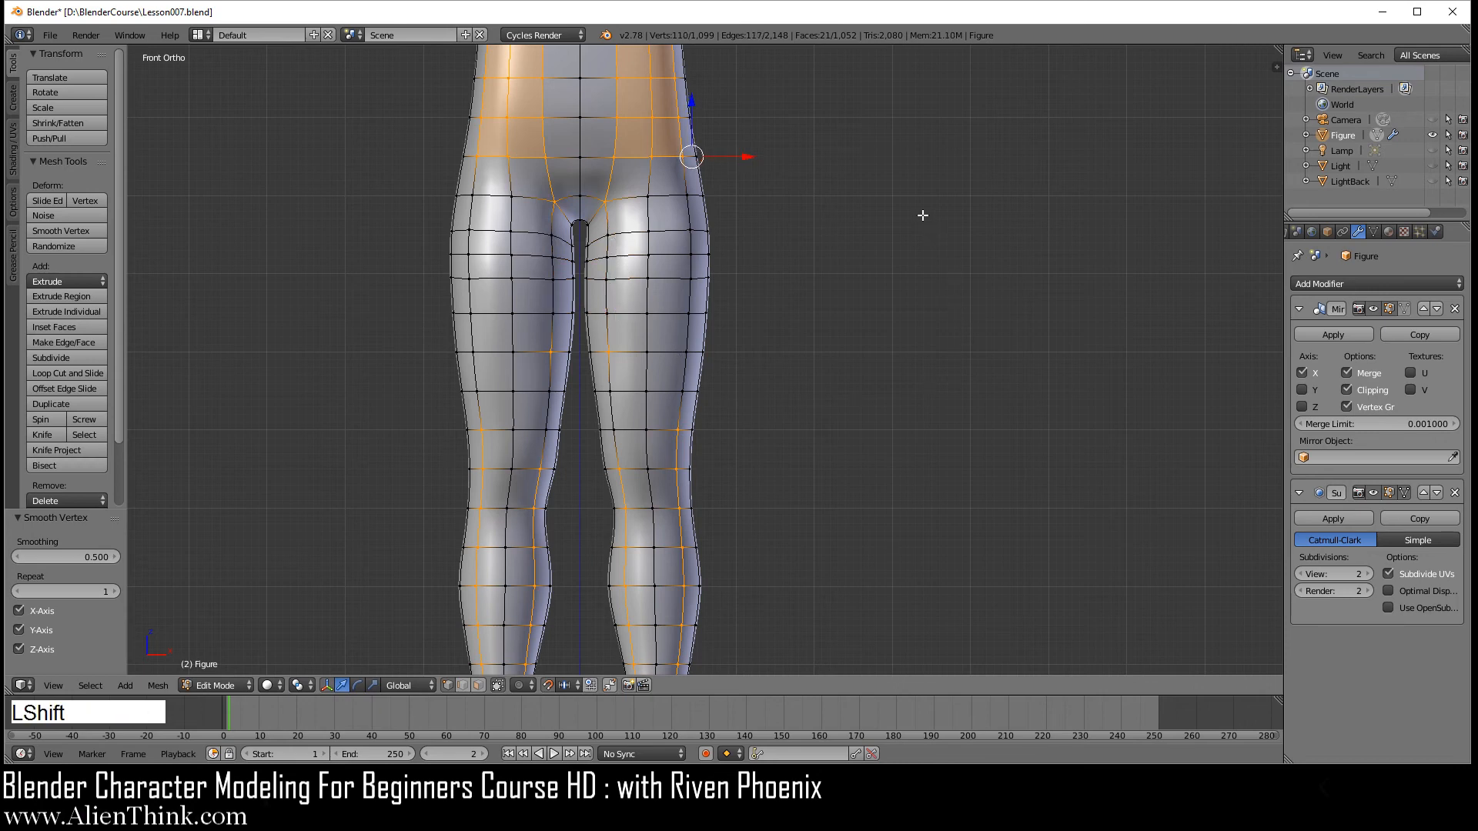
Deselect the upper-loop and lower-loop vertices on the front of the upper arm, midway between shoulder and elbow.
shift+middle_drag(923, 215, 789, 495)
shift+middle_drag(794, 231, 743, 380)
scroll(733, 354, up, 2)
shift+right_click(692, 188)
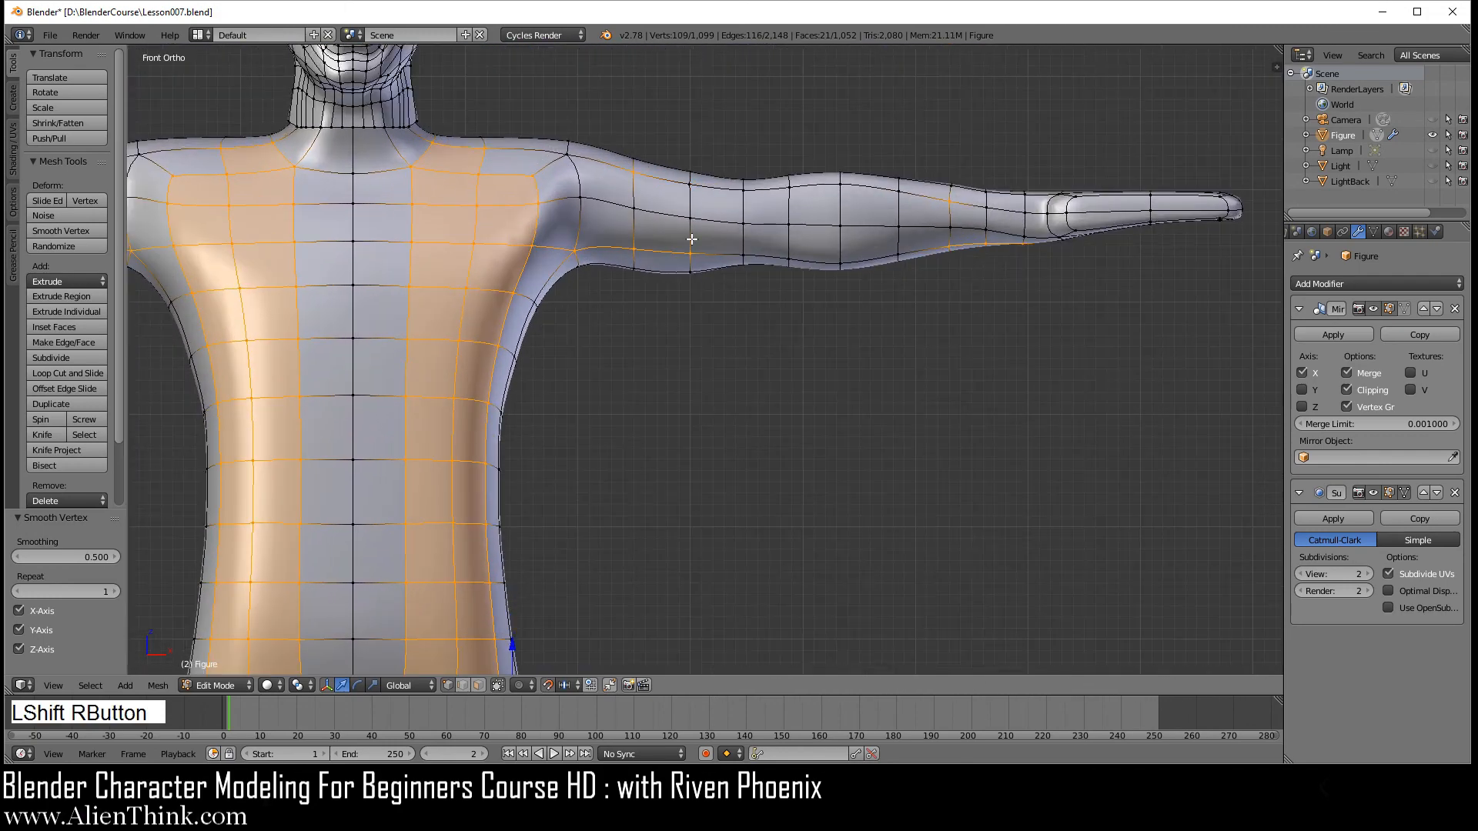
shift+right_click(690, 245)
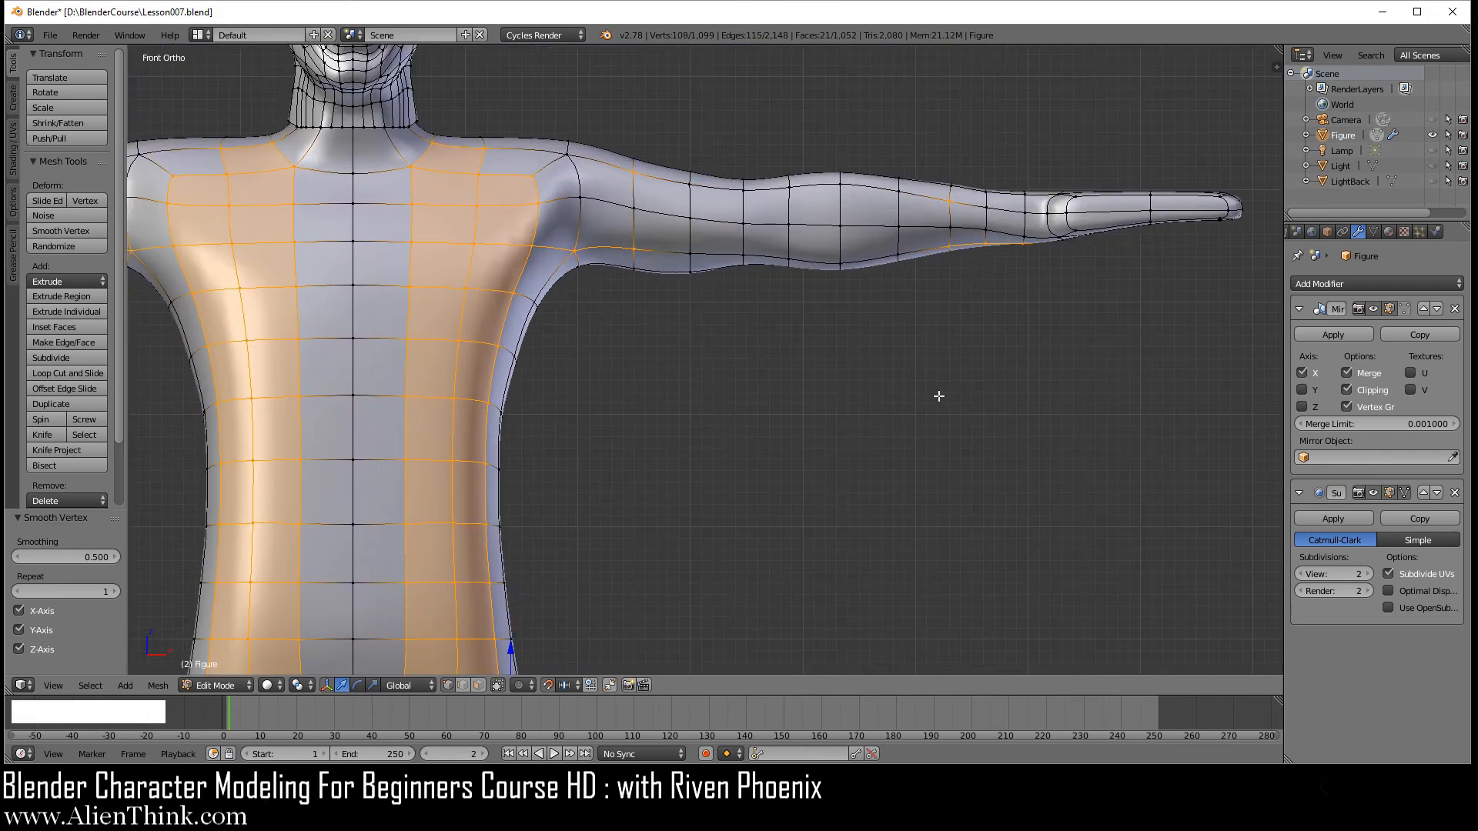
Smooth the remaining selected vertices twice.
scroll(938, 397, down, 1)
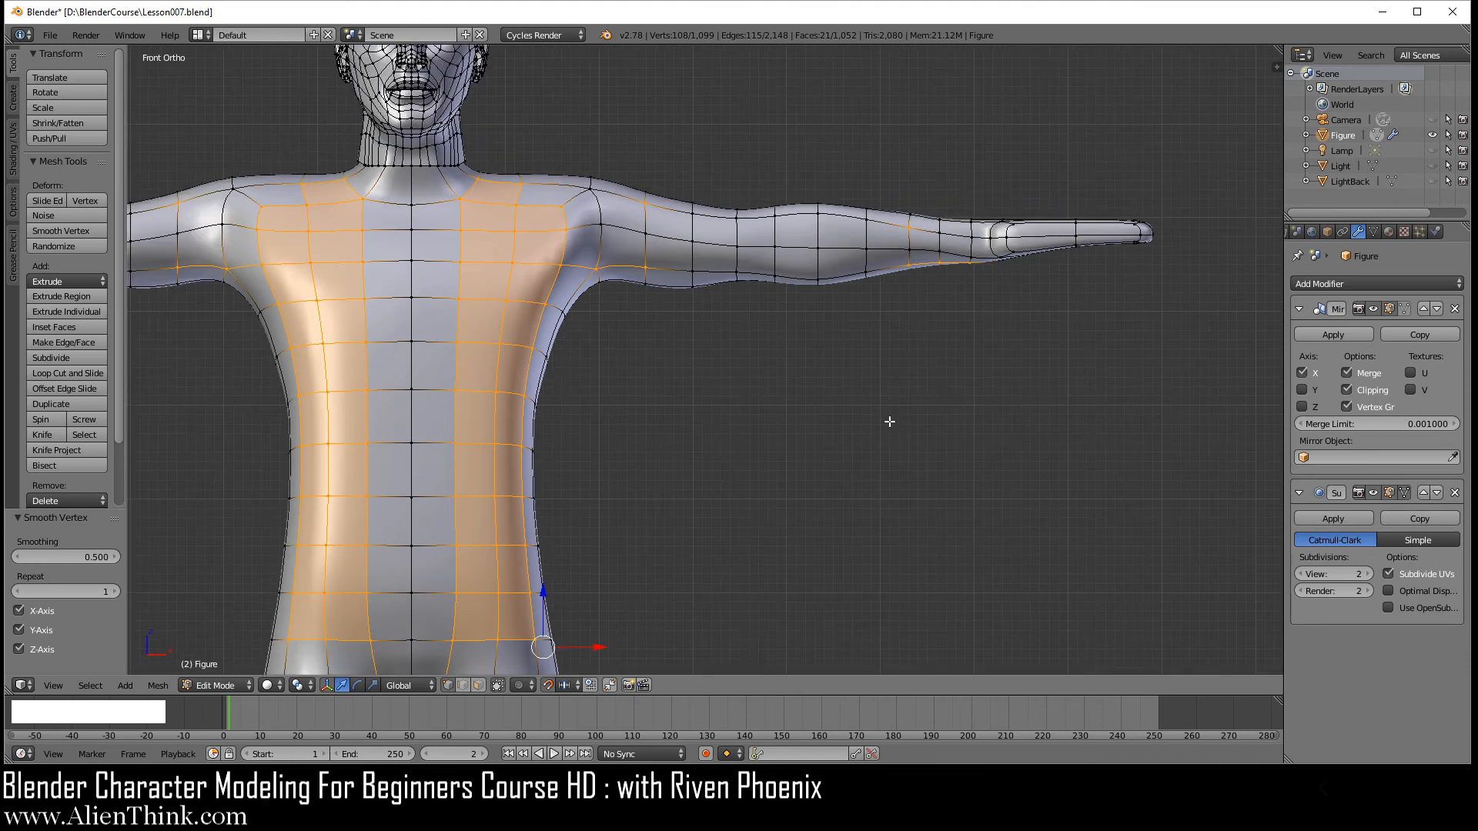
key(w)
click(886, 383)
key(w)
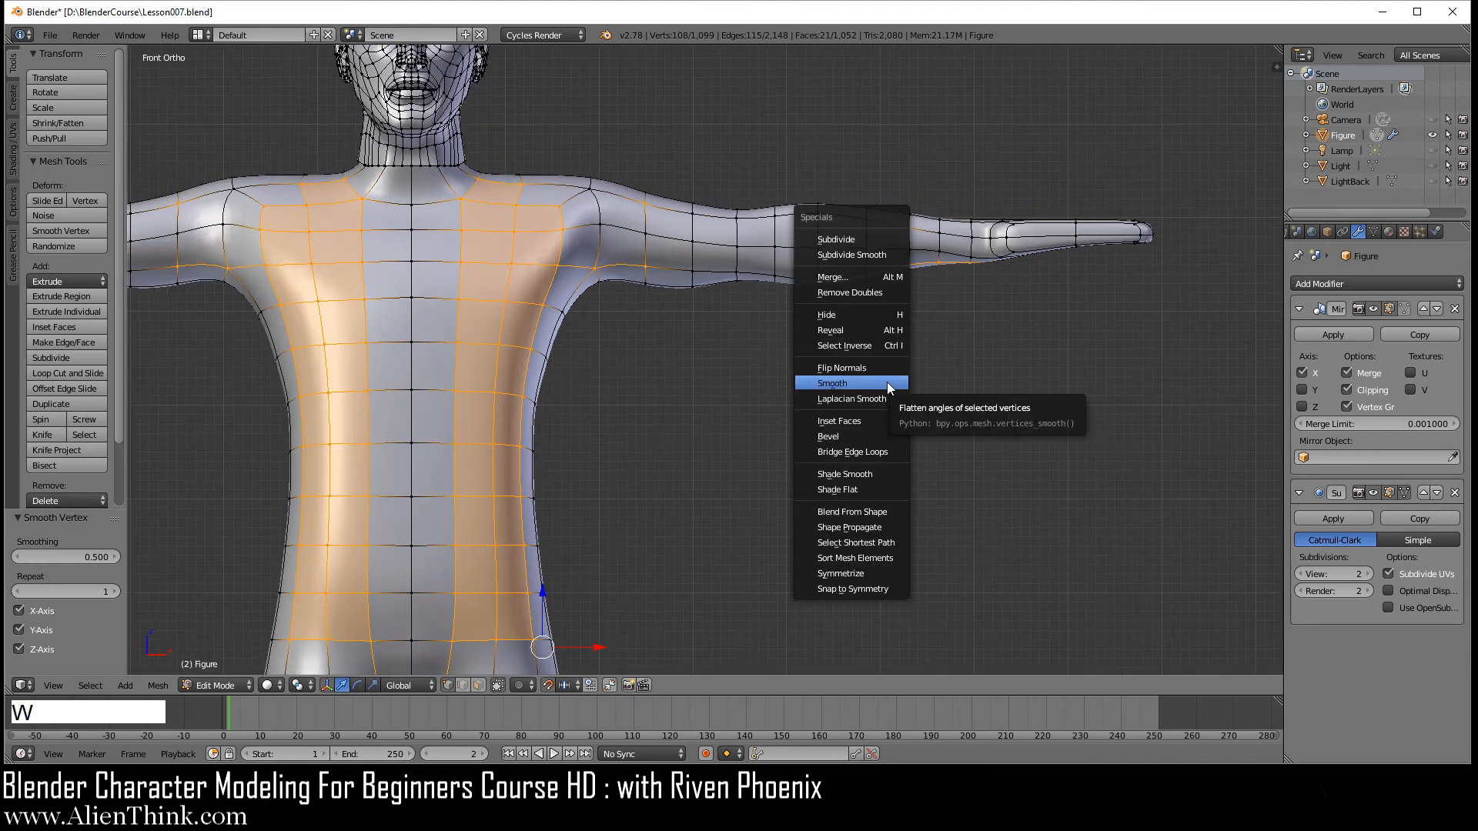
click(888, 384)
Examine the smoothed figure's surface with and without its edit mesh, looking at the whole body and closely at the legs.
middle_drag(979, 349, 825, 284)
key(KP_1)
scroll(854, 375, down, 4)
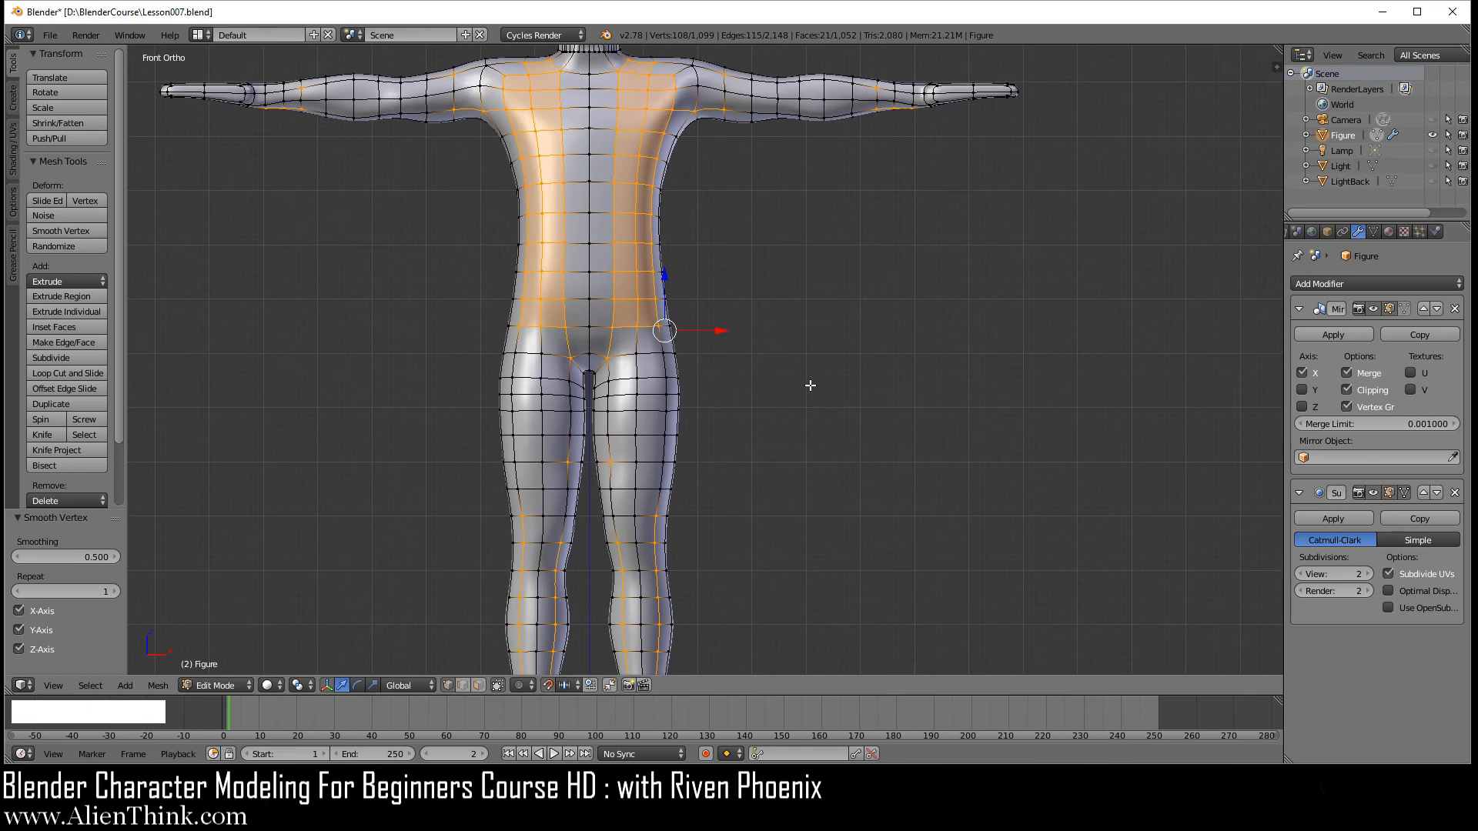
key(Tab)
shift+middle_drag(765, 428, 885, 333)
scroll(792, 366, down, 2)
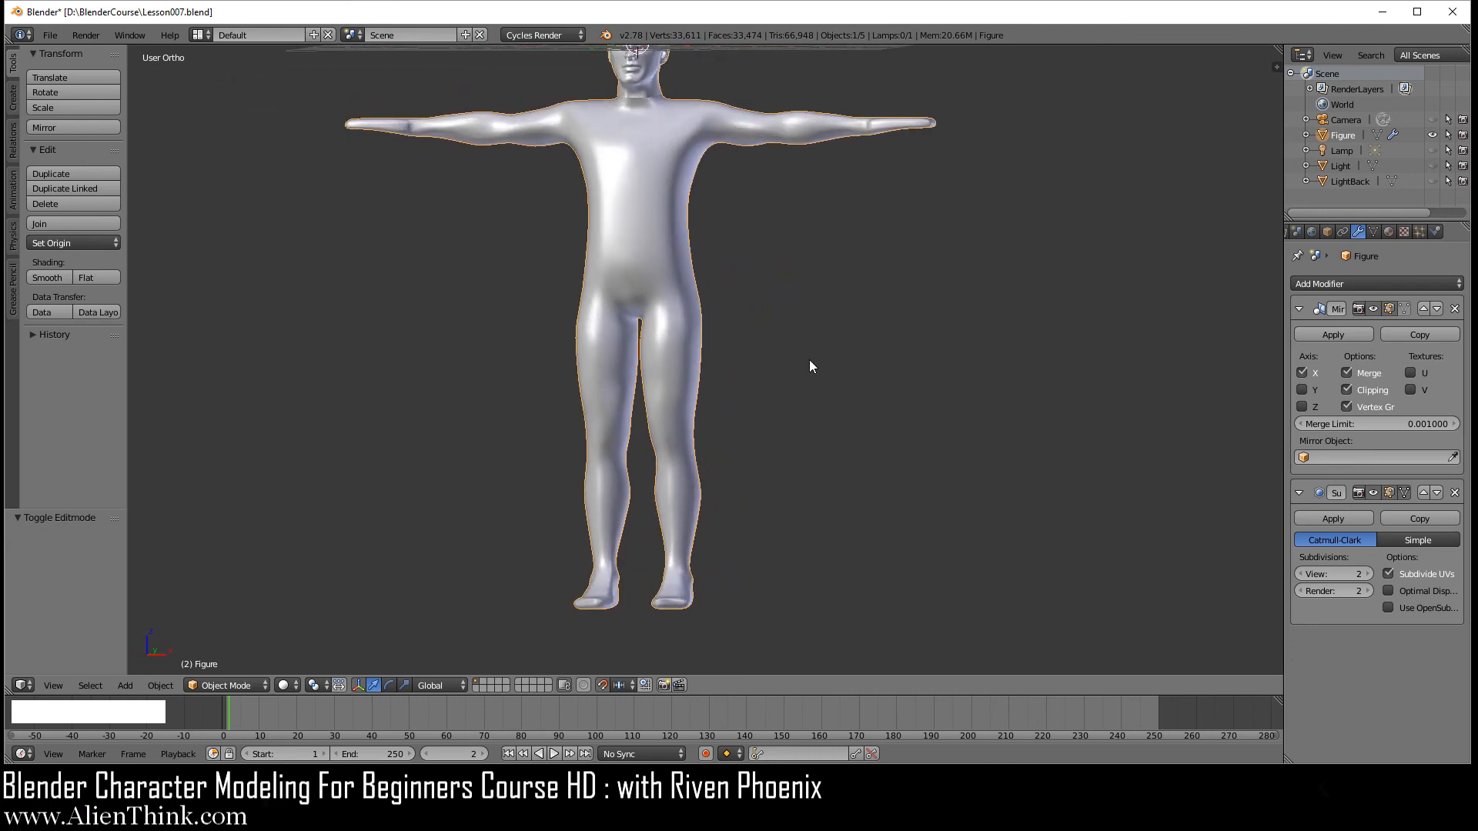
key(KP_1)
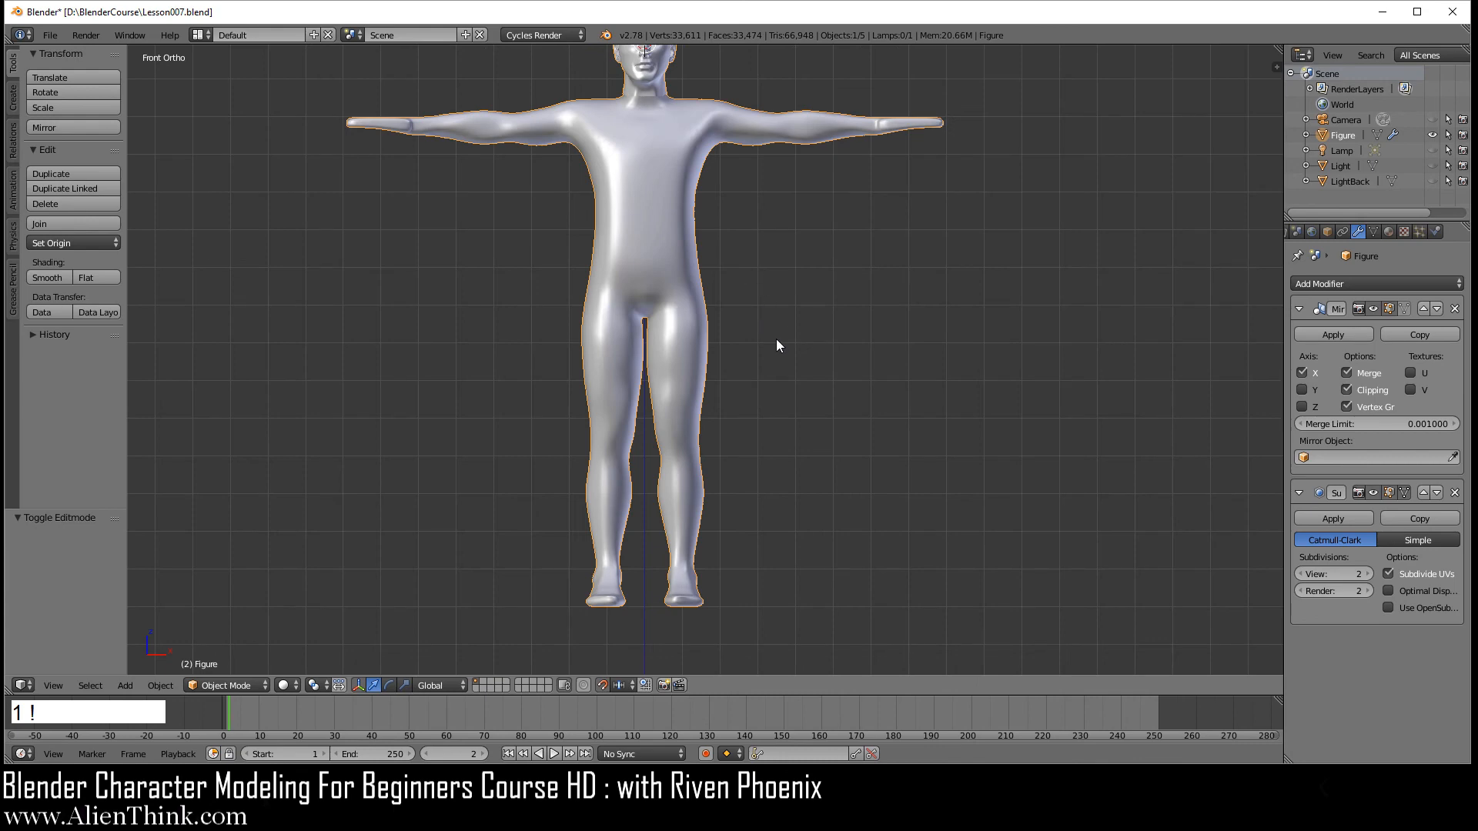
key(Tab)
scroll(776, 346, up, 5)
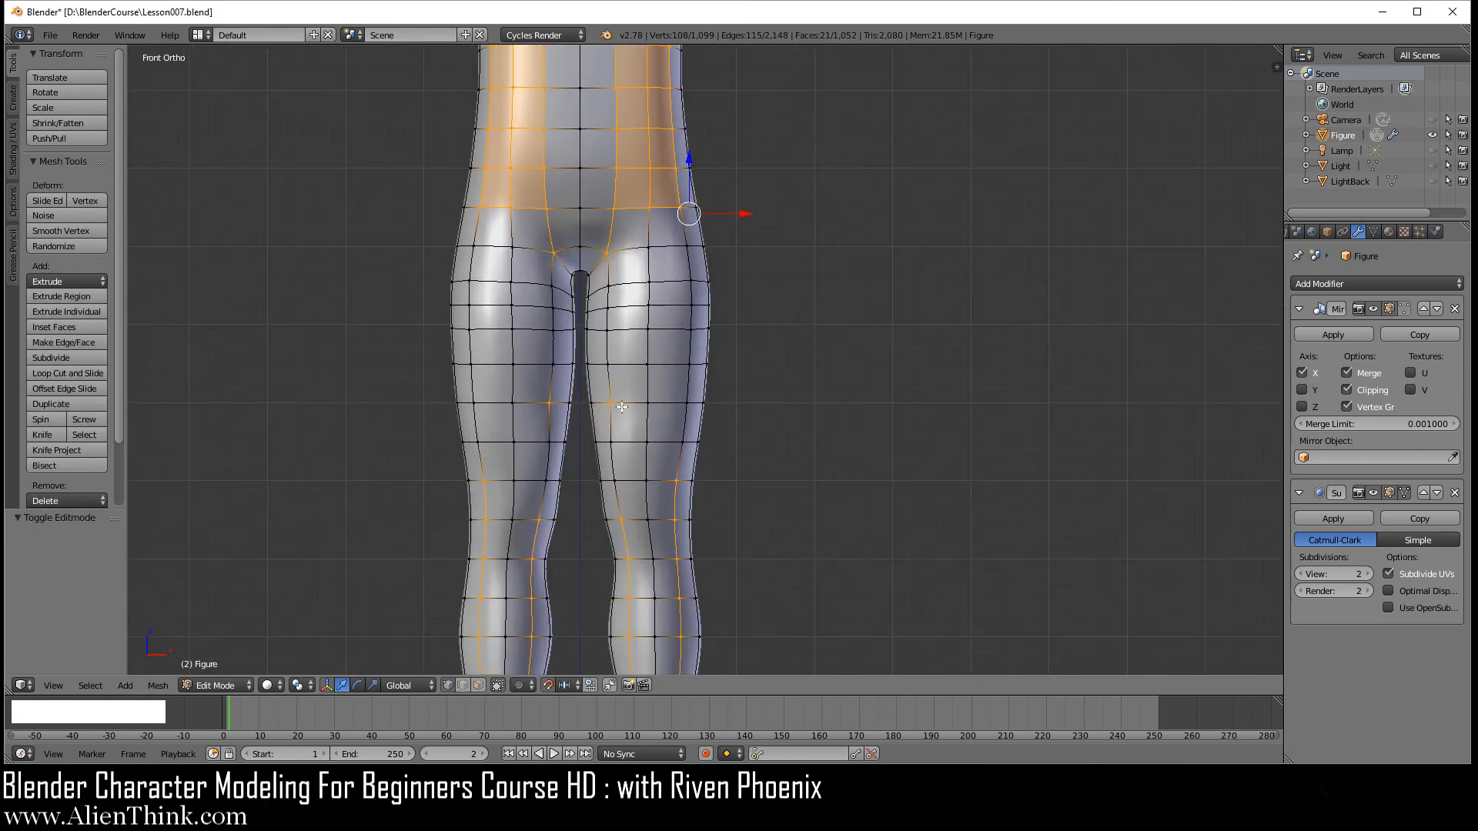
key(Tab)
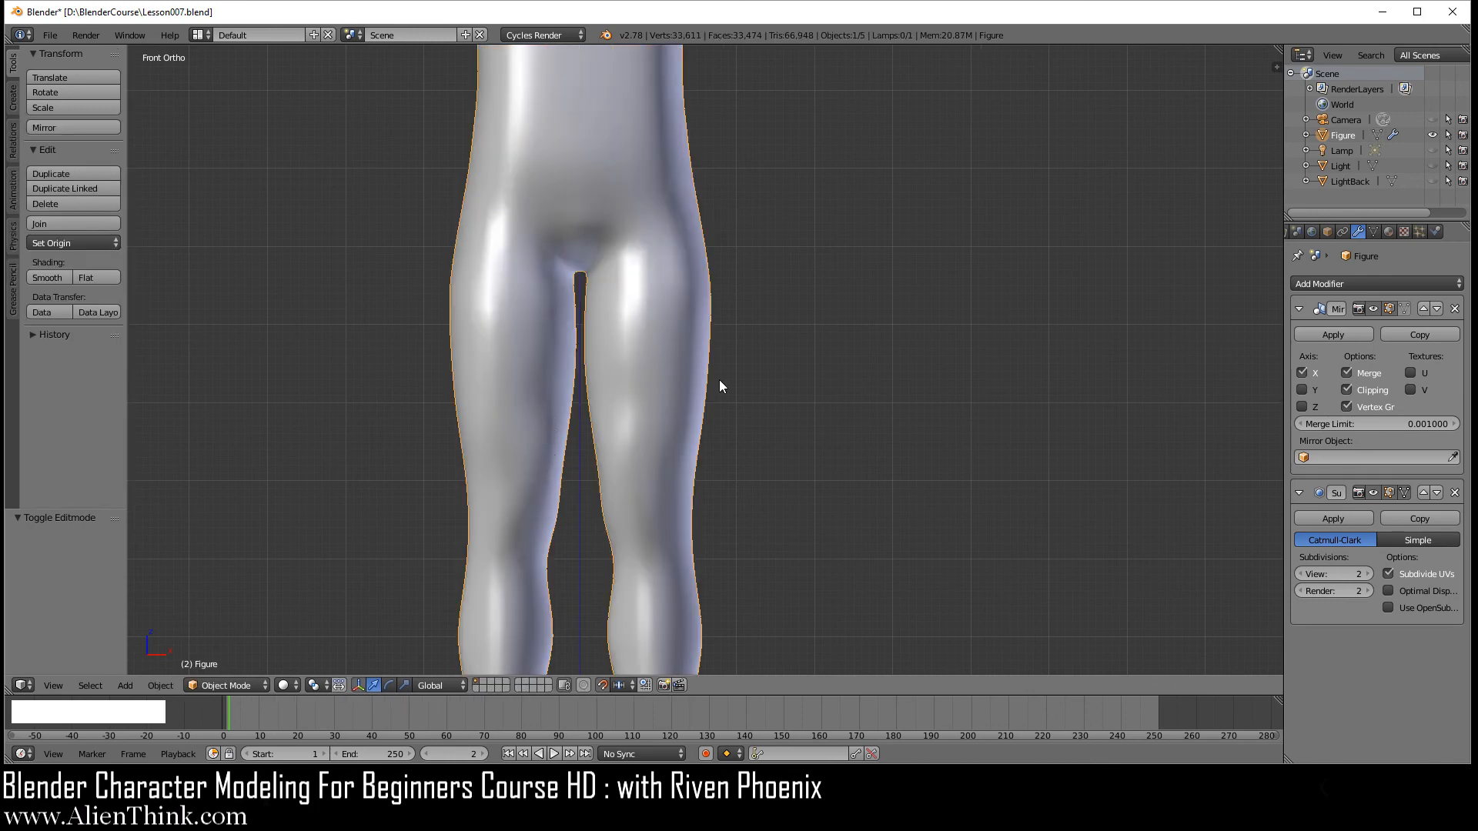
scroll(790, 390, down, 3)
key(Tab)
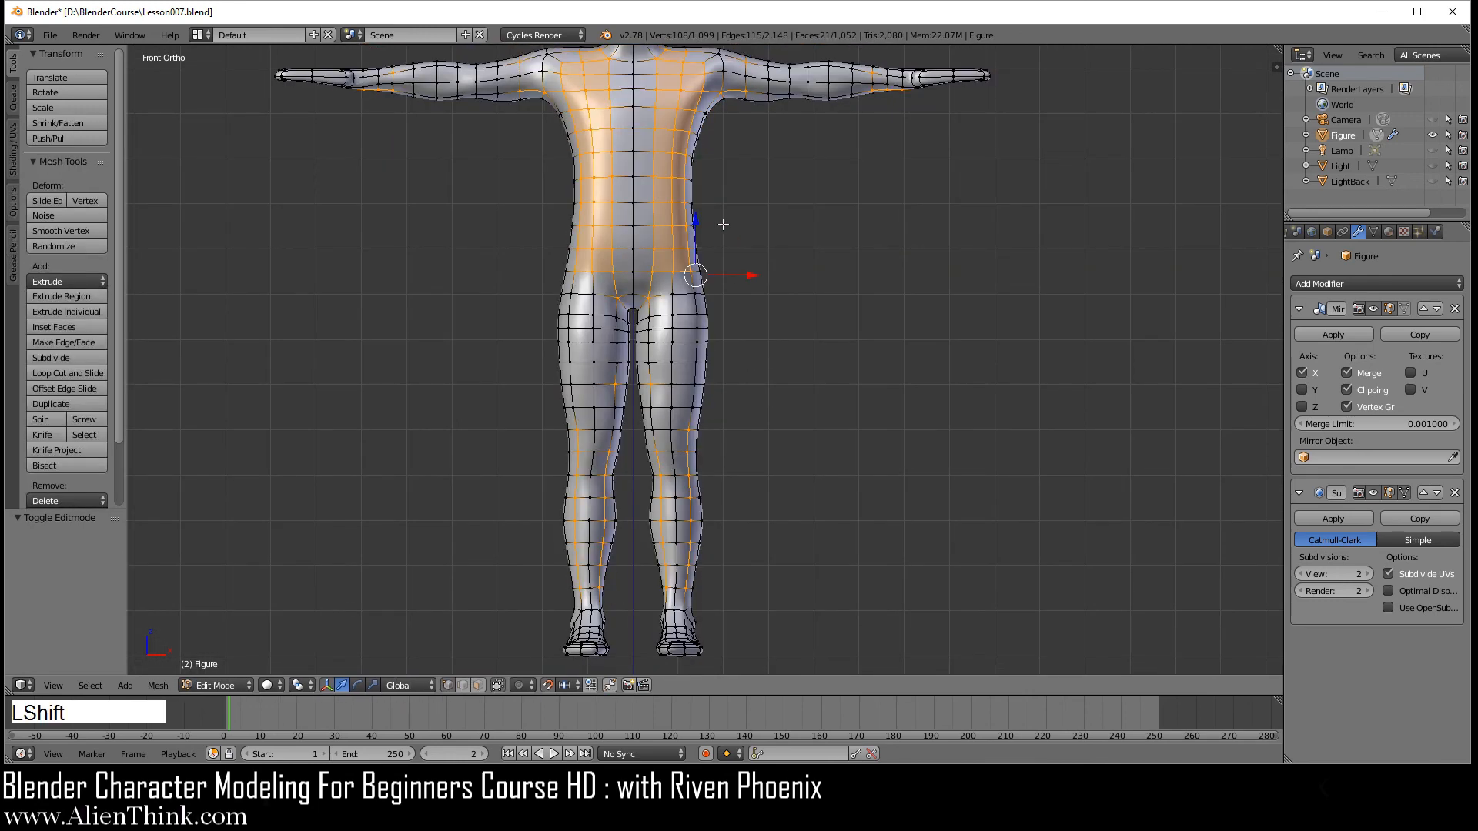
Select only the front armpit vertex and move it inward along X towards the torso.
shift+middle_drag(723, 225, 737, 444)
scroll(811, 413, up, 7)
shift+middle_drag(815, 350, 769, 479)
right_click(718, 338)
scroll(759, 406, up, 2)
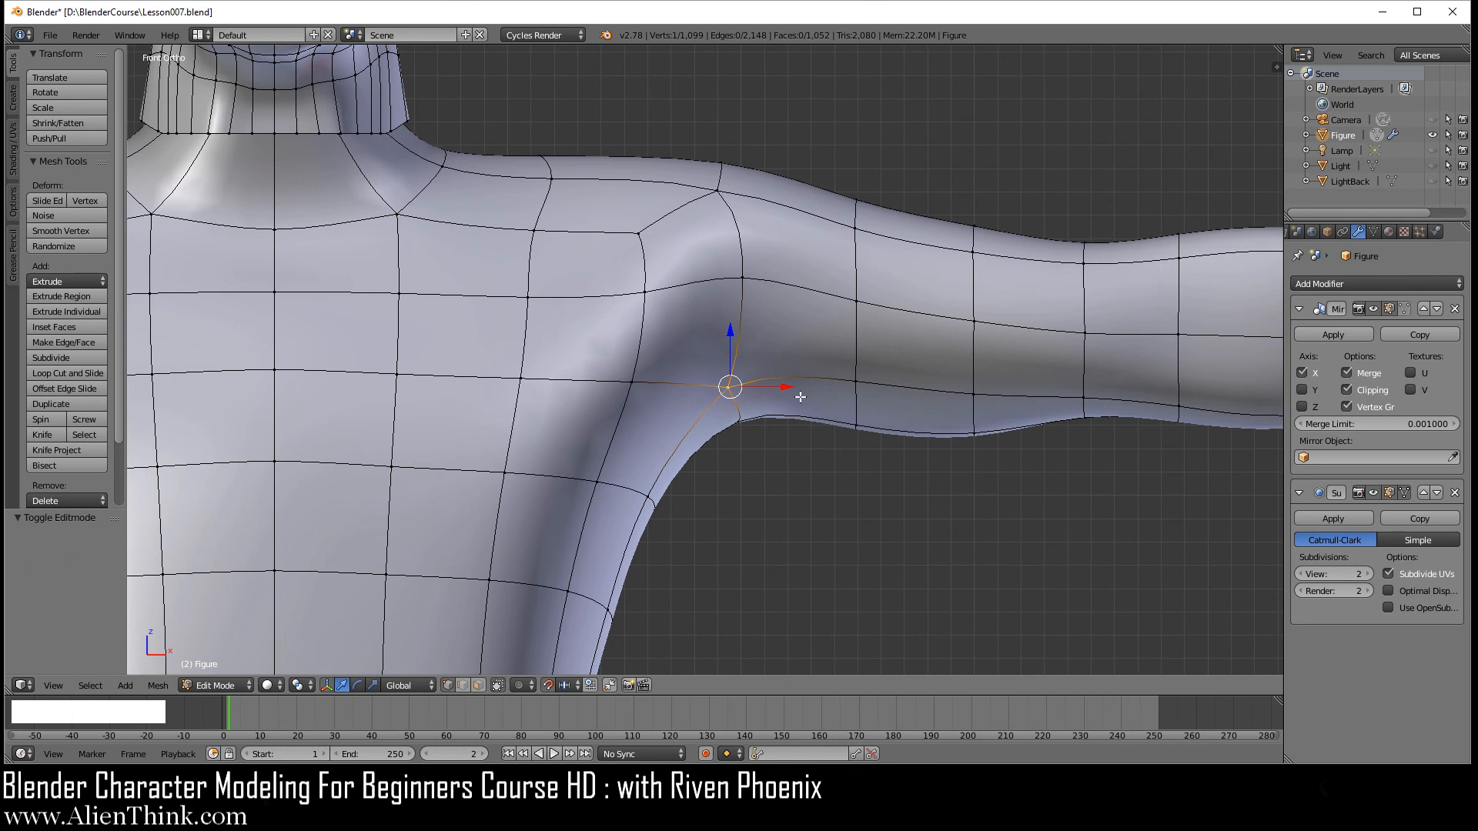
drag(786, 387, 721, 383)
Move the chest vertex beside the armpit and the one below it outward by 0.2 along X.
right_click(637, 381)
right_click(602, 479)
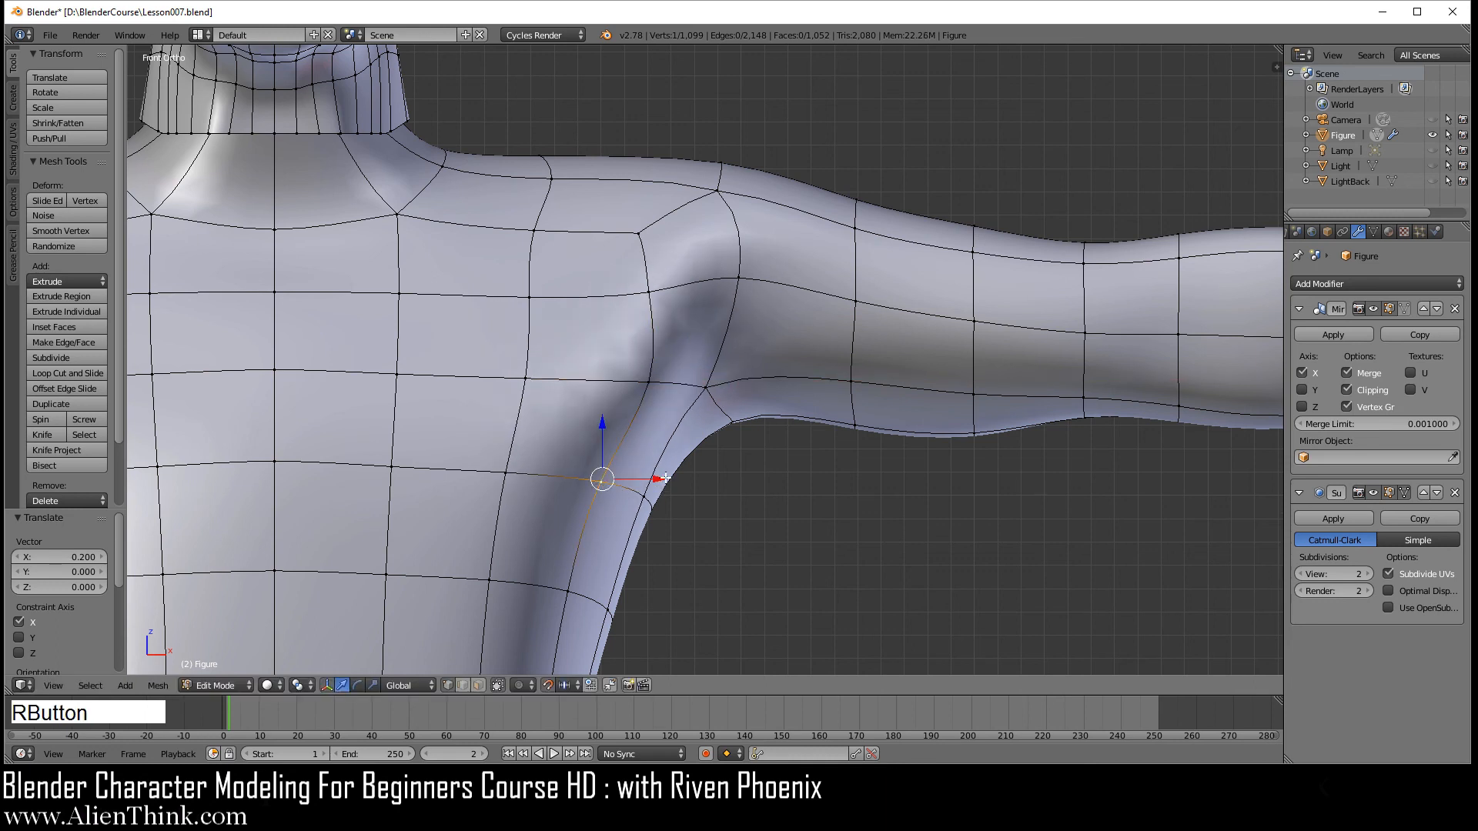
drag(661, 479, 700, 483)
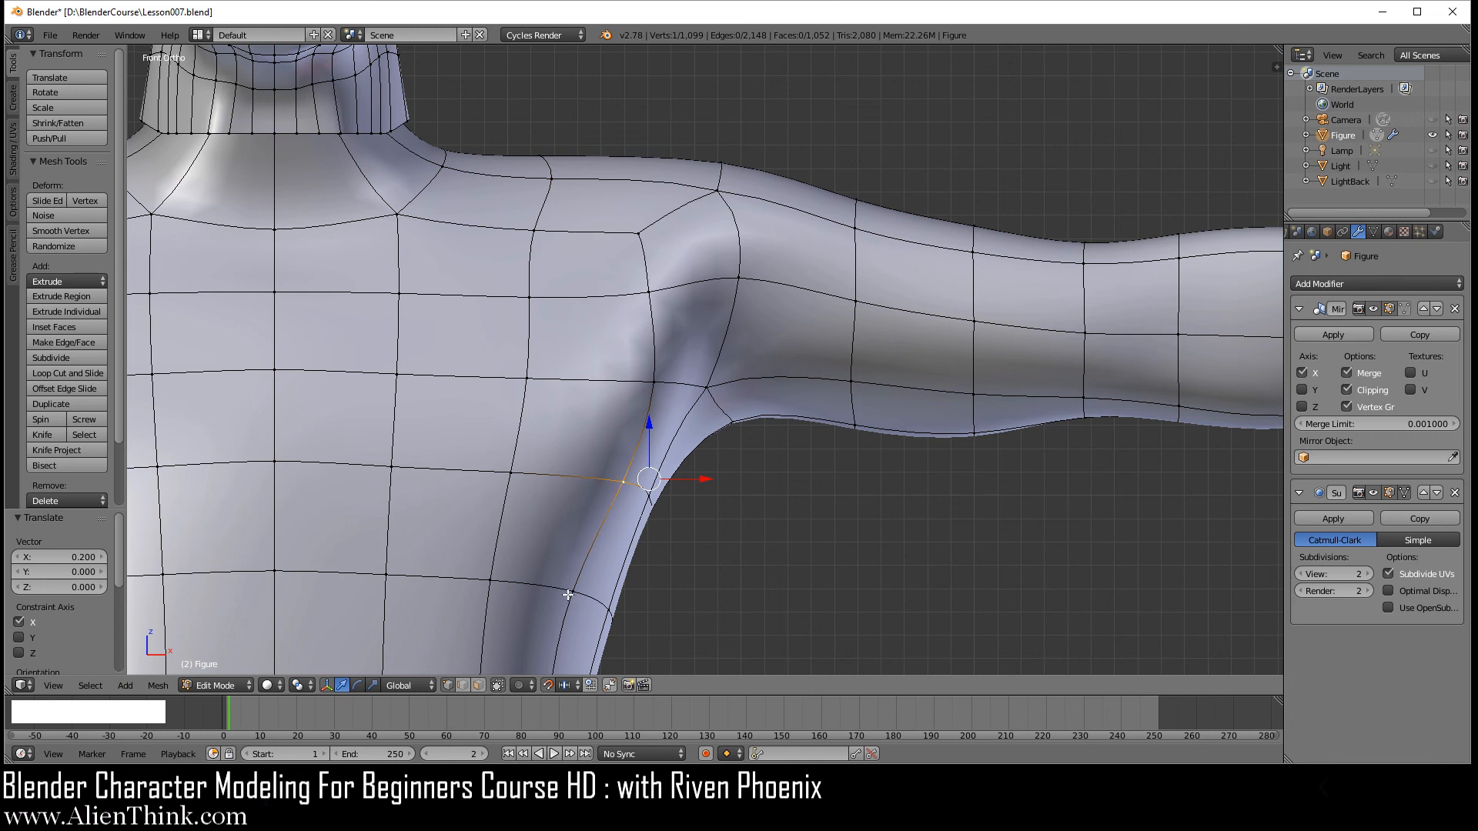
Select the two neighbouring front vertices on the lower chest row and move them down 0.2 along Z.
right_click(488, 578)
shift+right_click(392, 575)
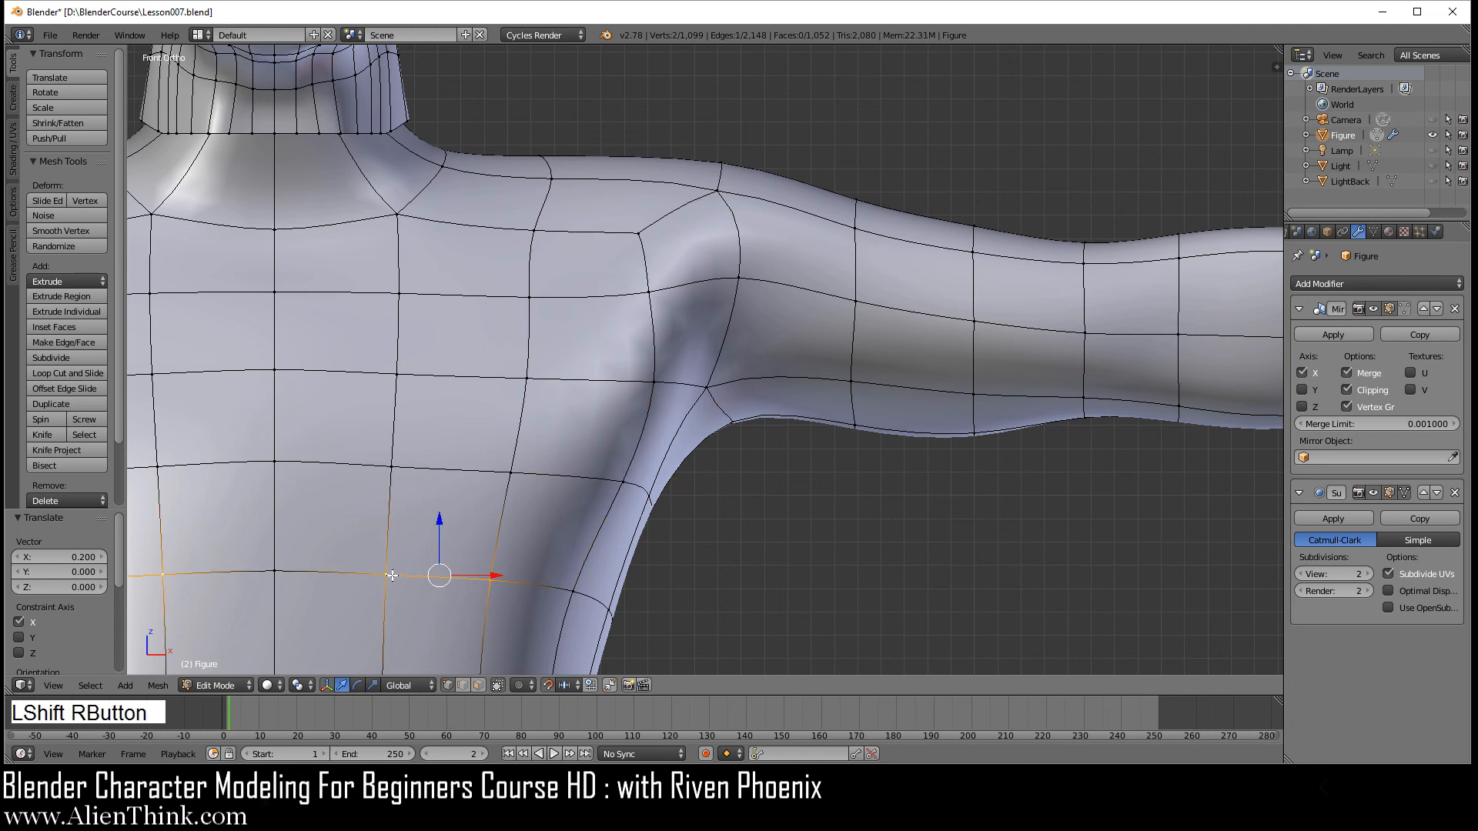
shift+middle_drag(527, 522, 702, 315)
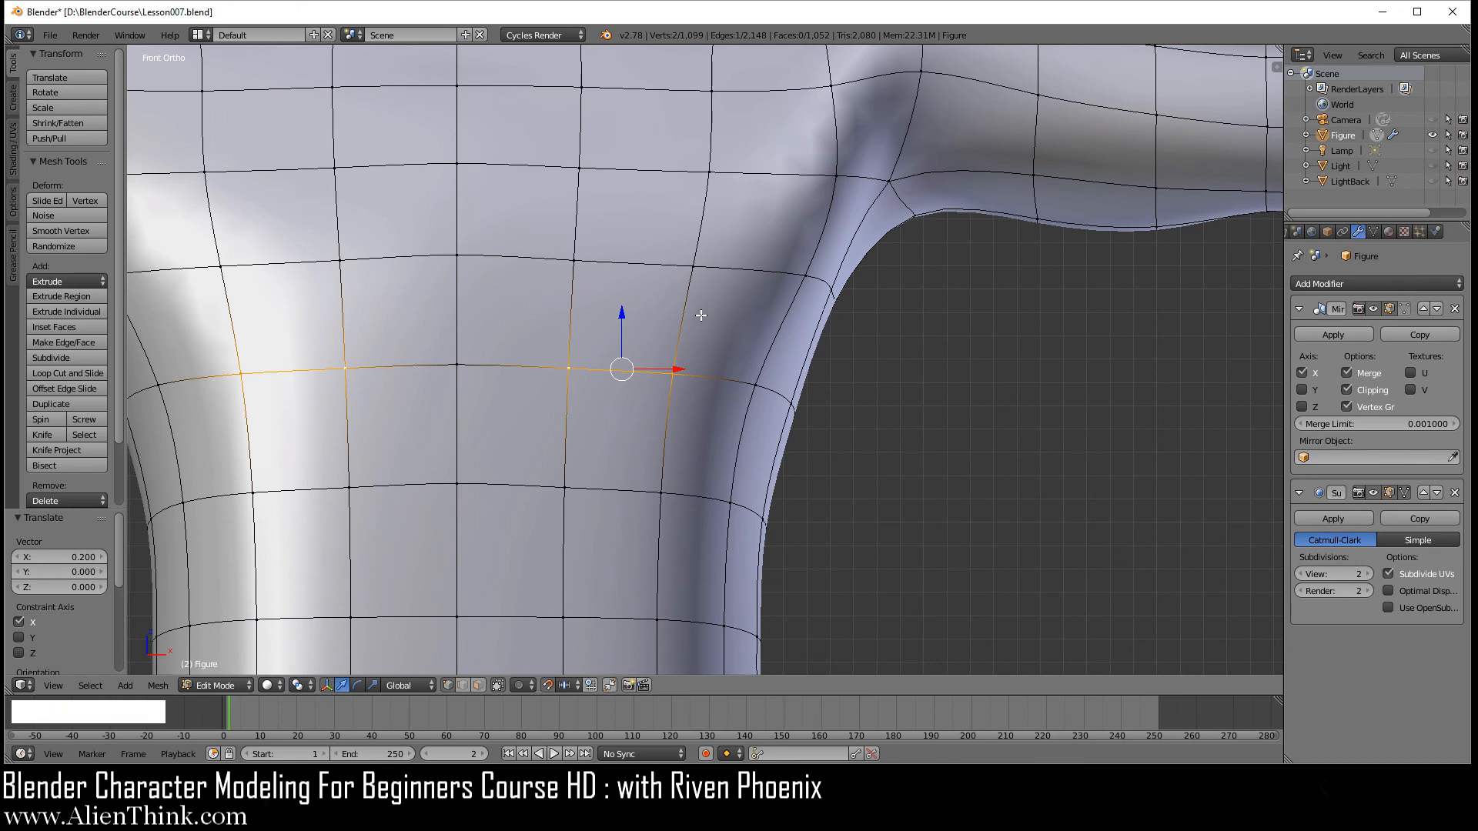
drag(623, 314, 686, 398)
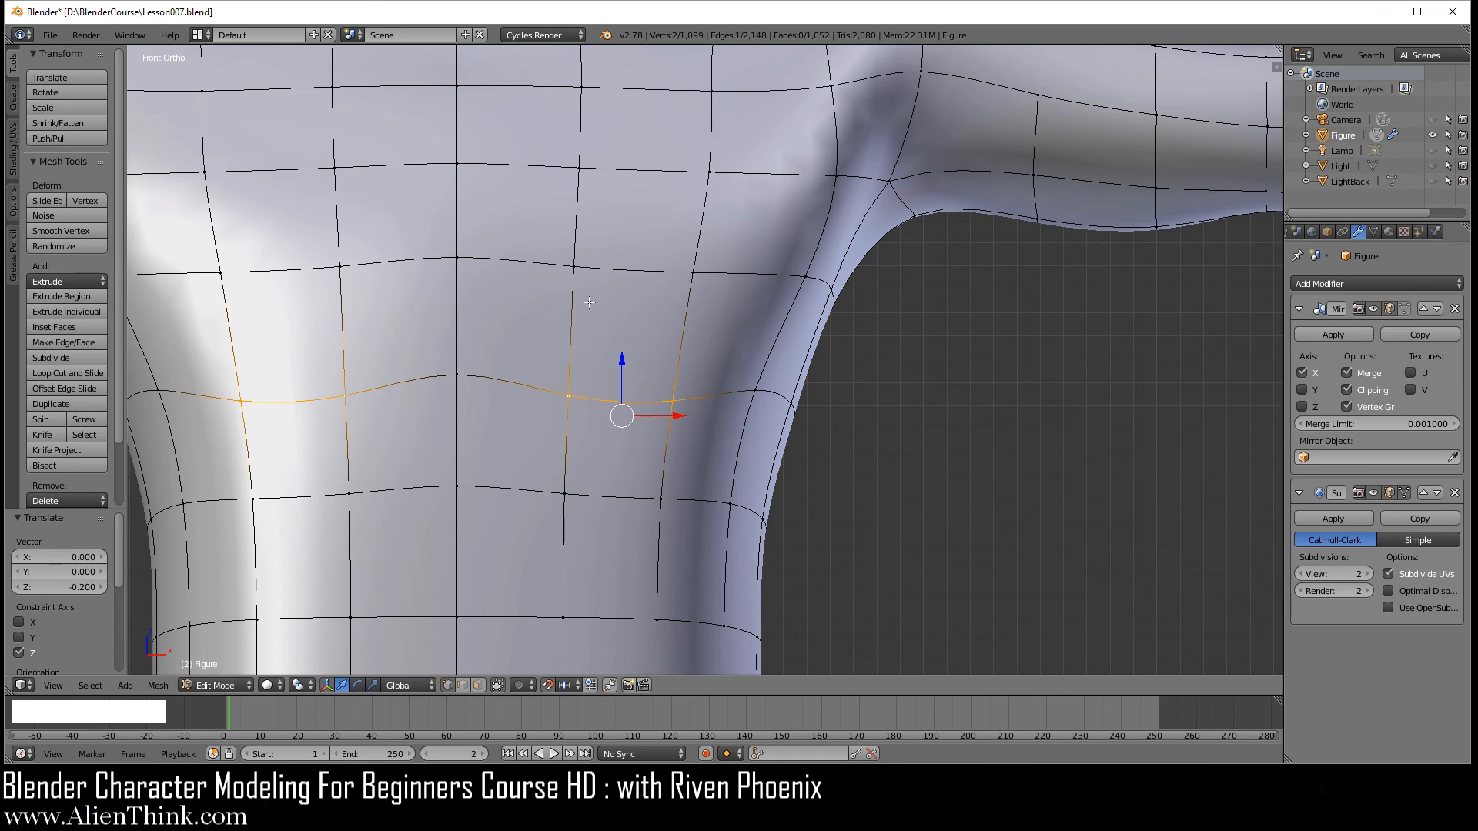
Add the two chest vertices directly above to the selection and move the face forward by -0.1 along Y in right view.
shift+right_click(693, 278)
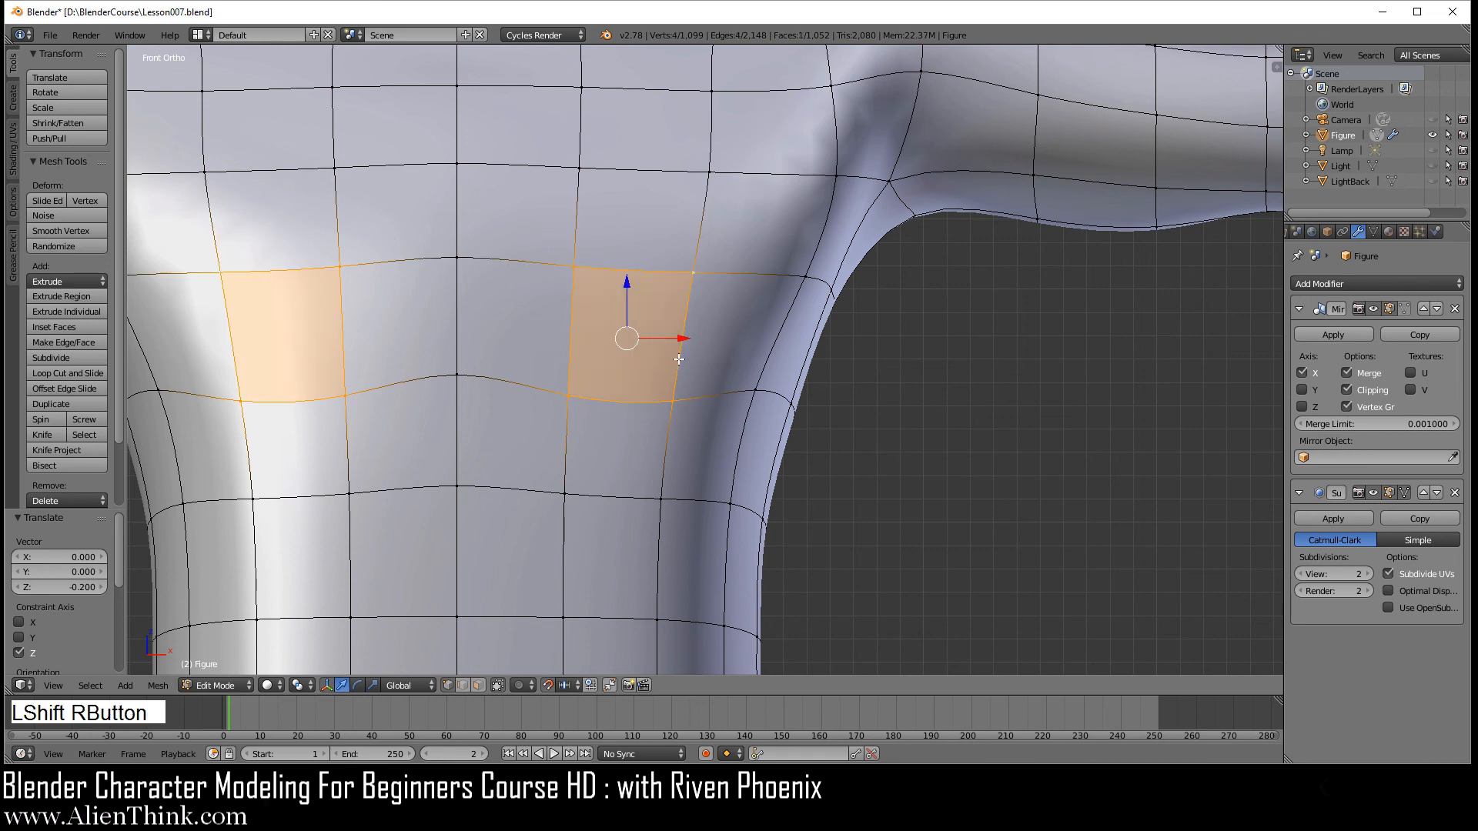
key(KP_3)
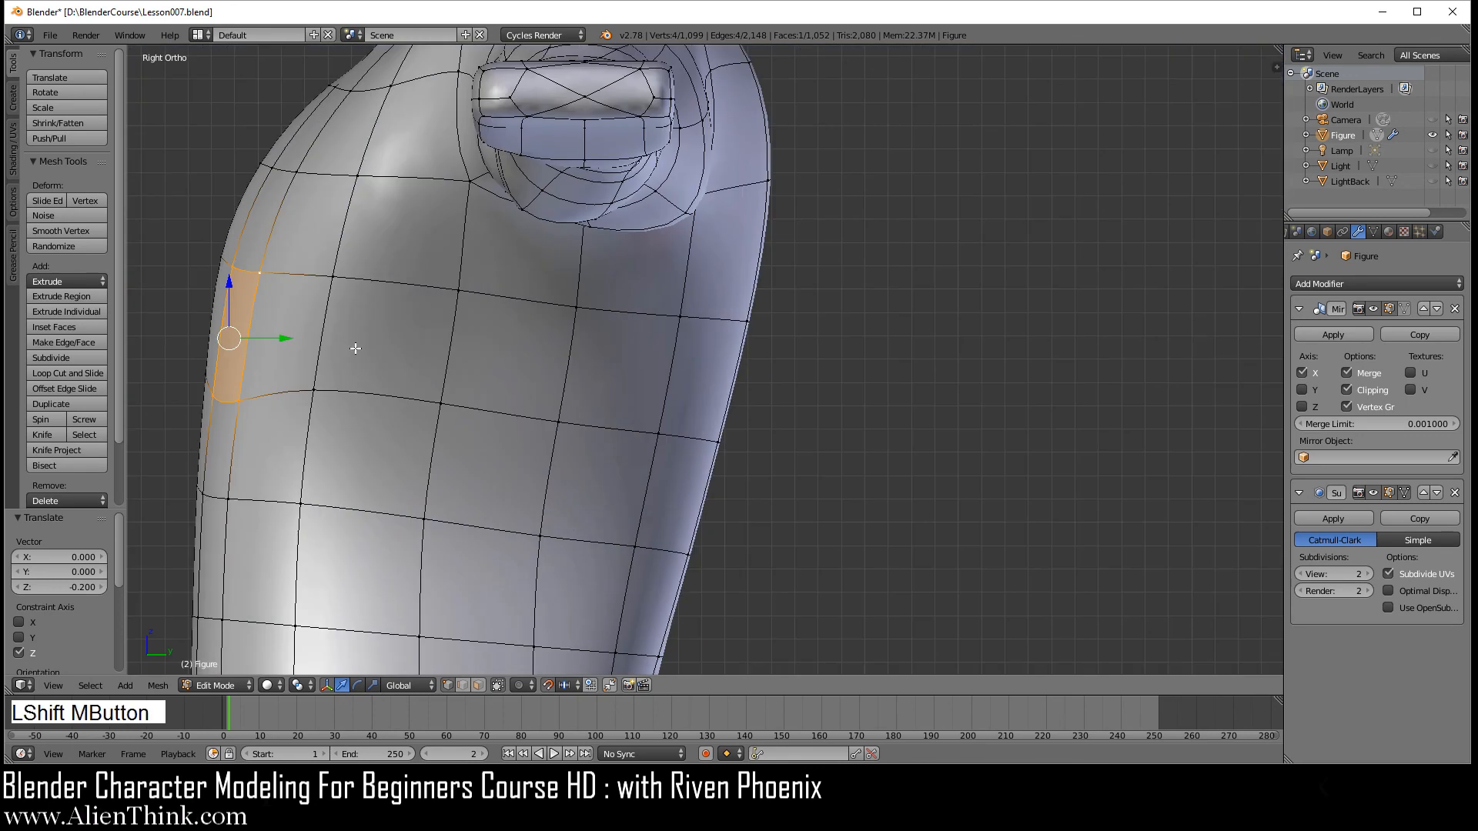
shift+middle_drag(363, 347, 753, 331)
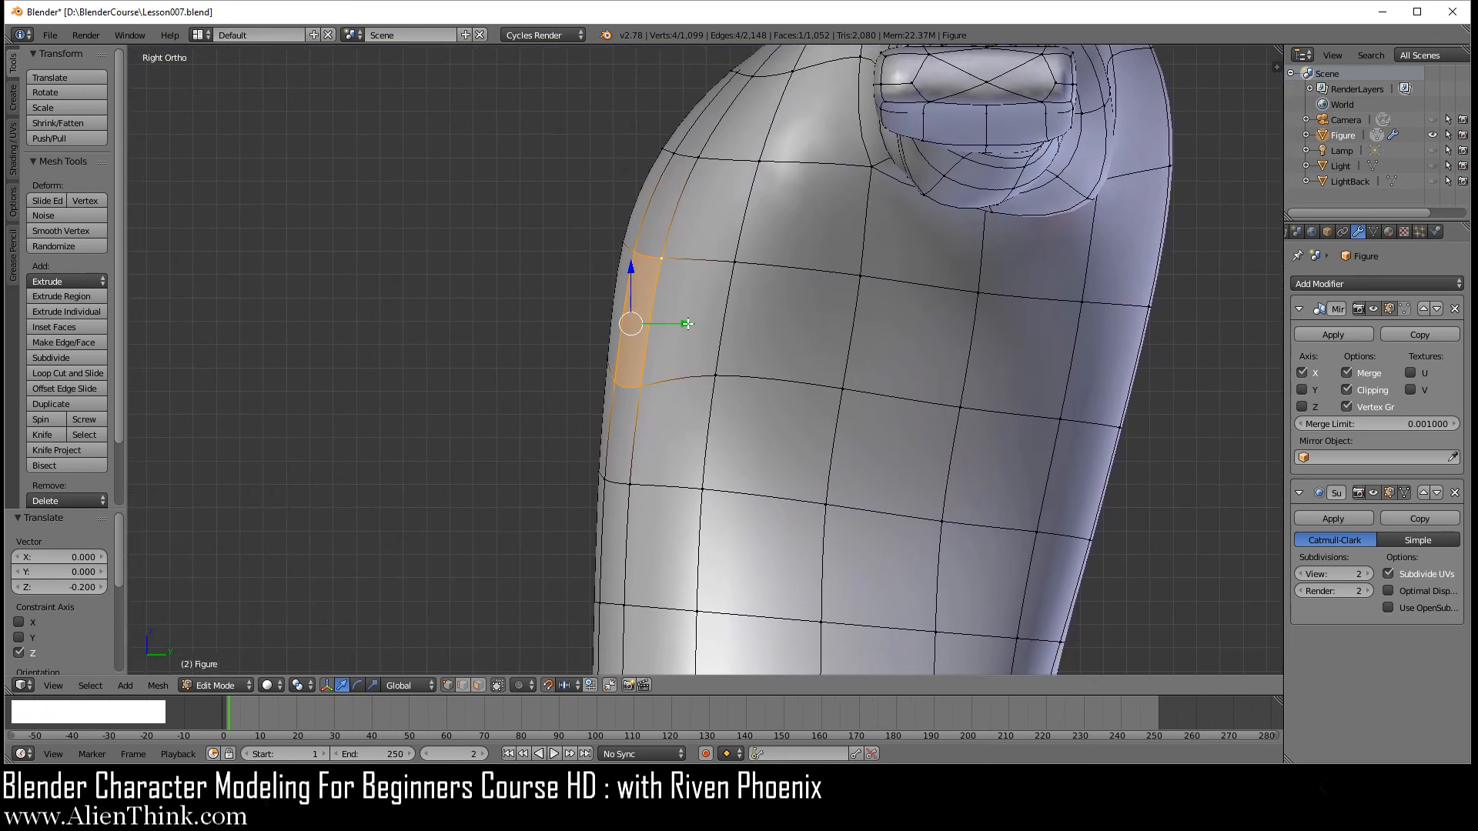
drag(688, 324, 667, 323)
scroll(719, 364, down, 2)
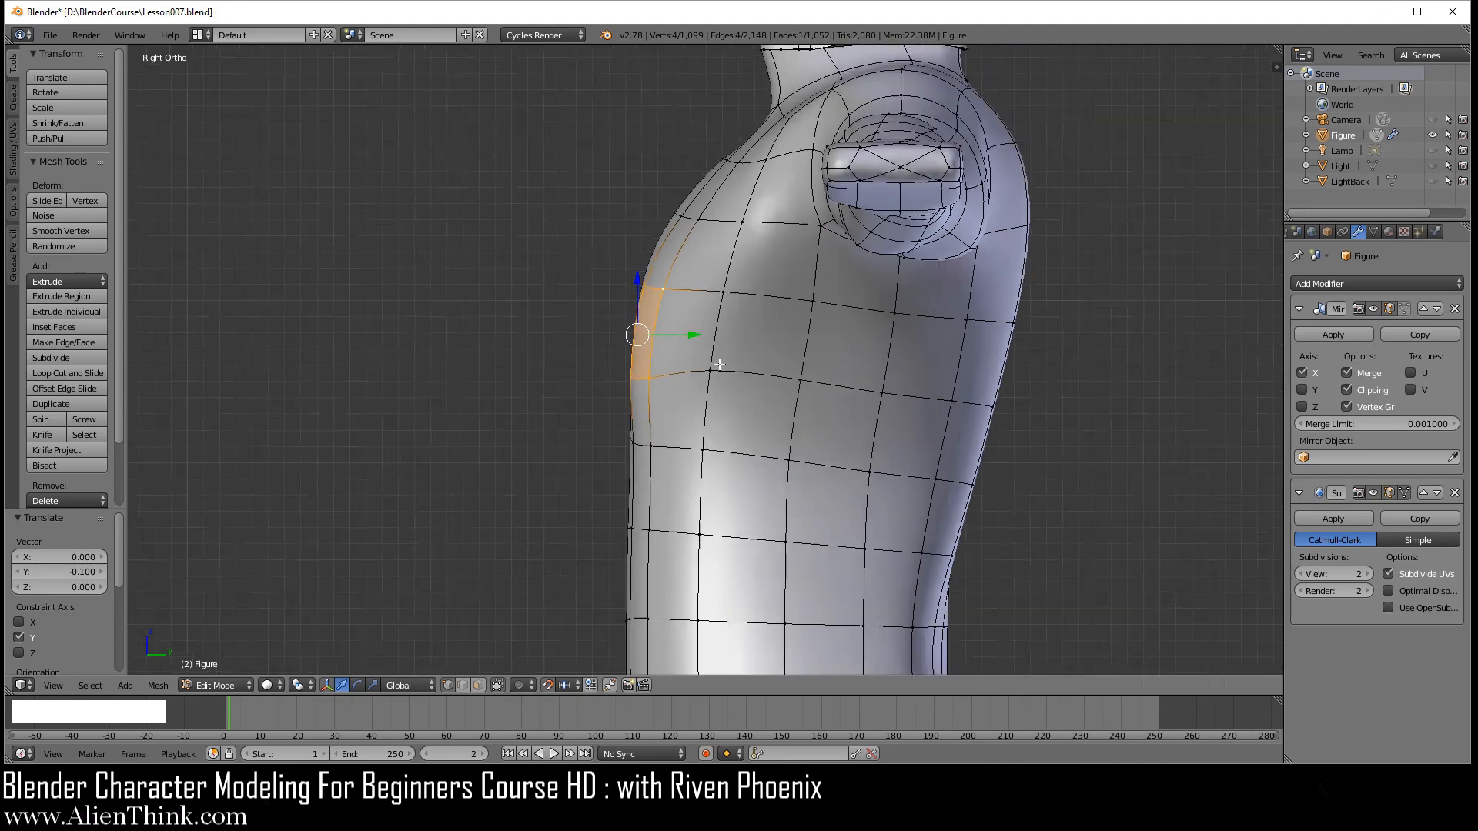
scroll(719, 364, down, 1)
key(KP_1)
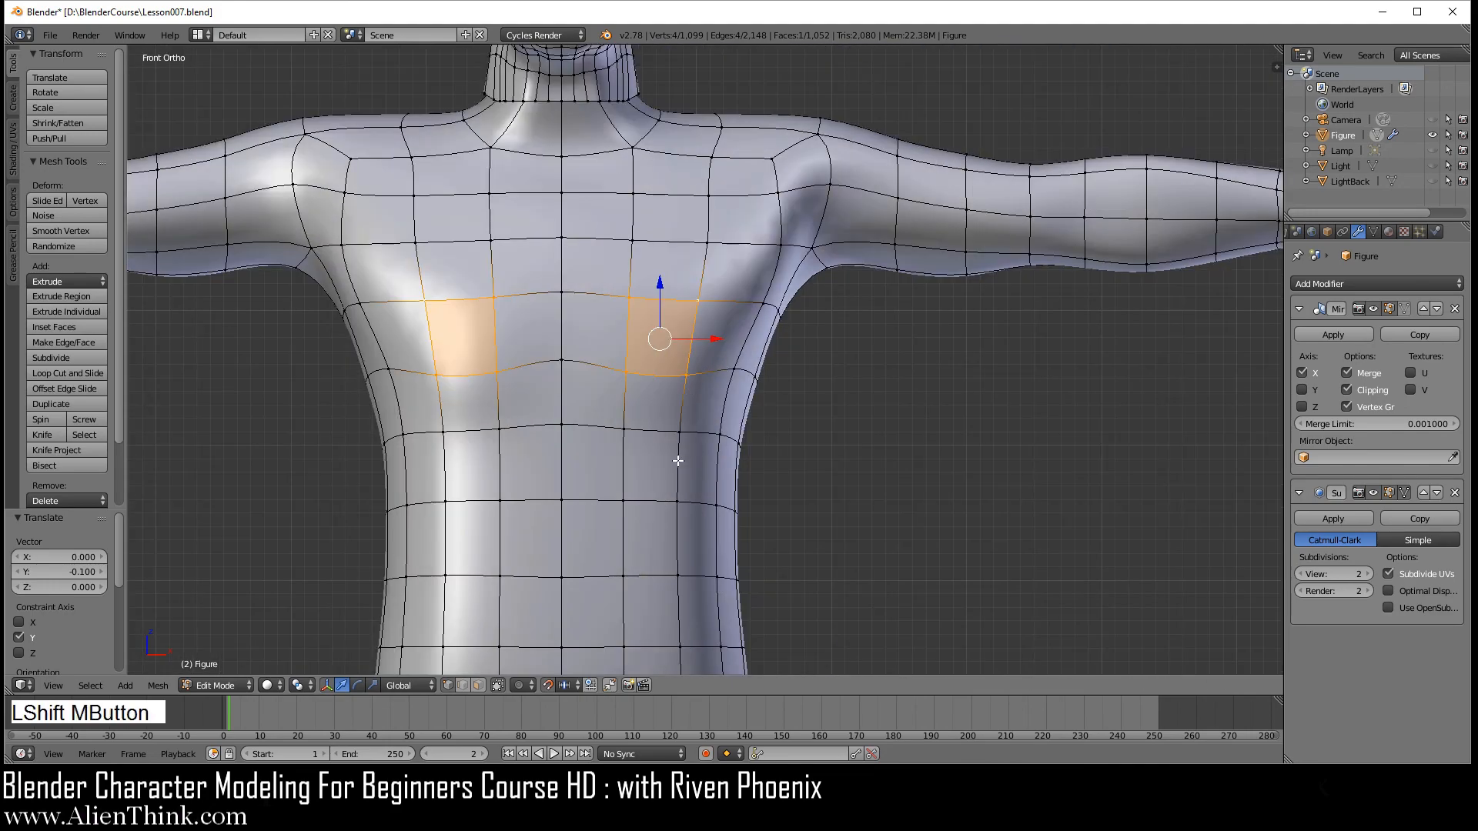
shift+middle_drag(677, 457, 673, 267)
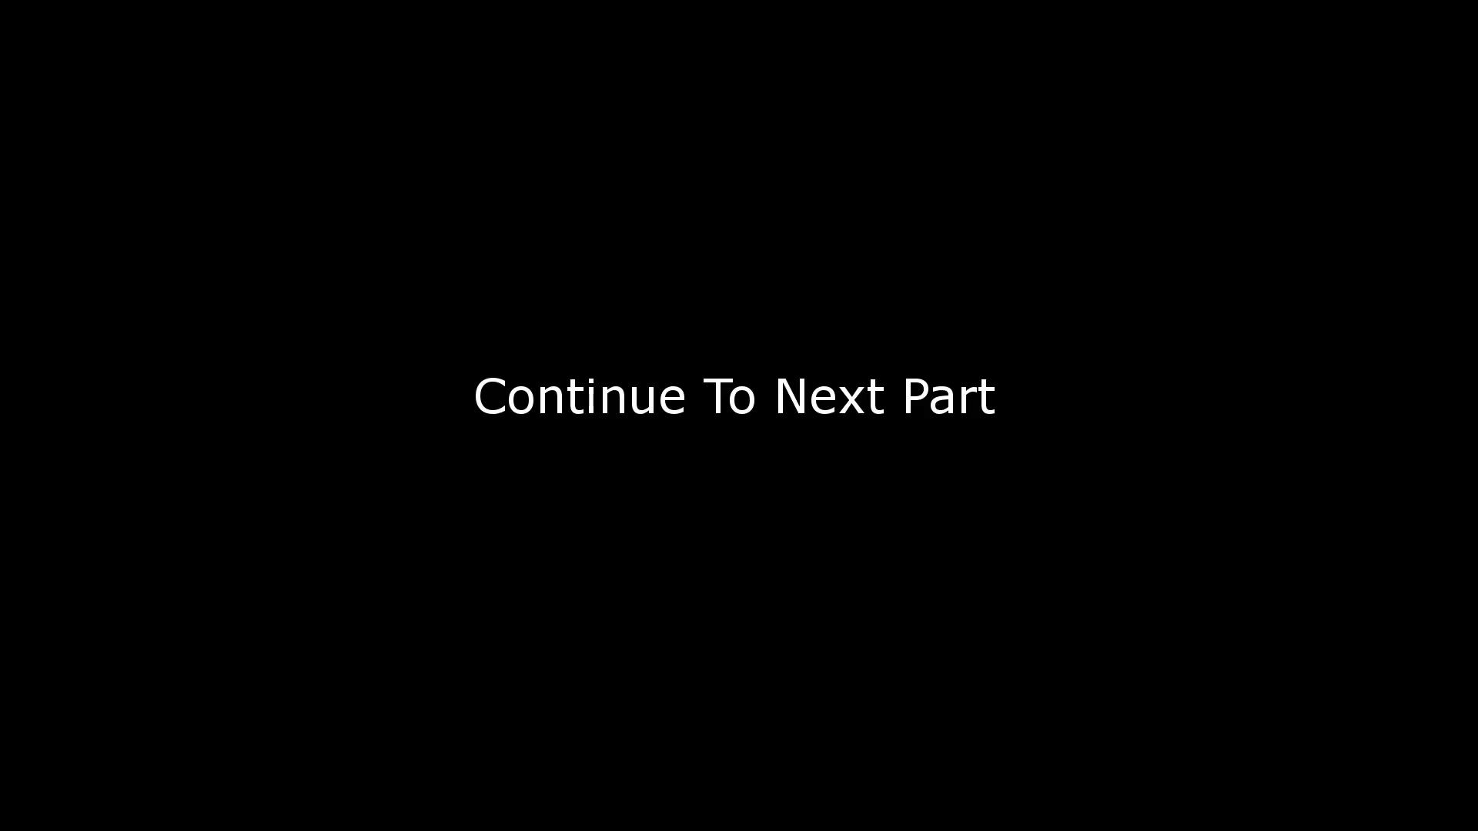